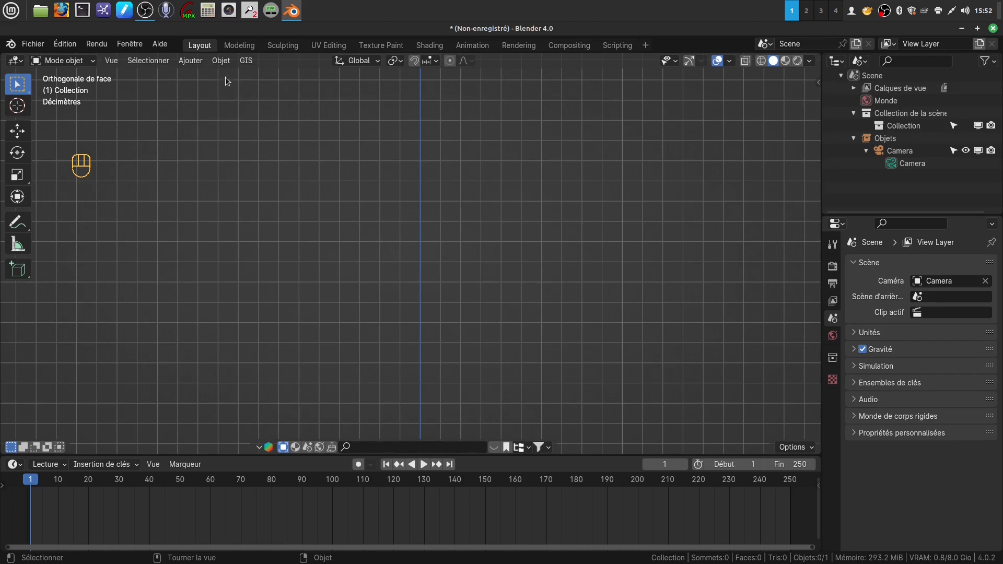
Add a cylinder mesh to the scene in Object Mode
left_click(222, 60)
mouse_move(190, 61)
key("Tab")
left_click(196, 62)
mouse_move(208, 75)
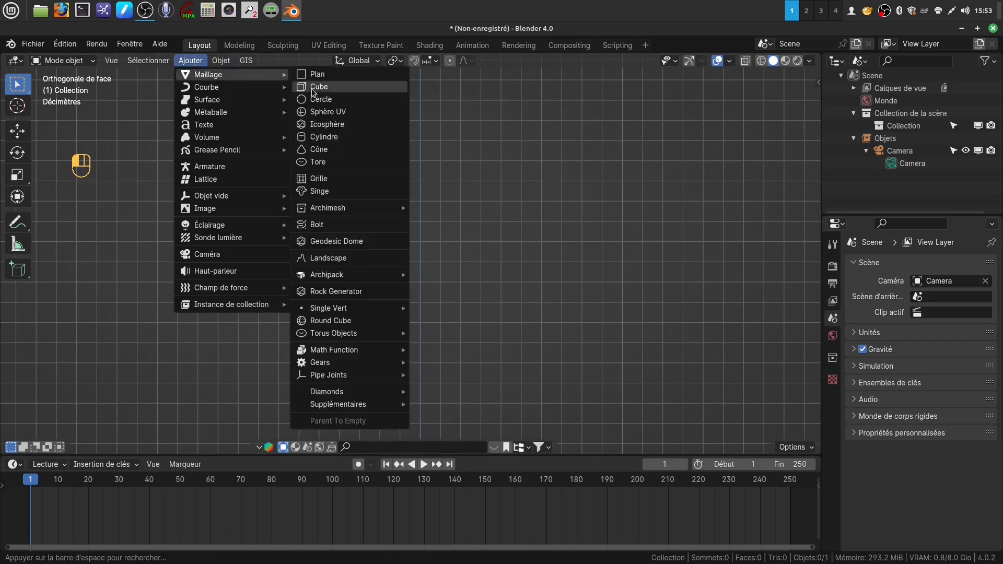
left_click(344, 139)
scroll(484, 235, "down", 3)
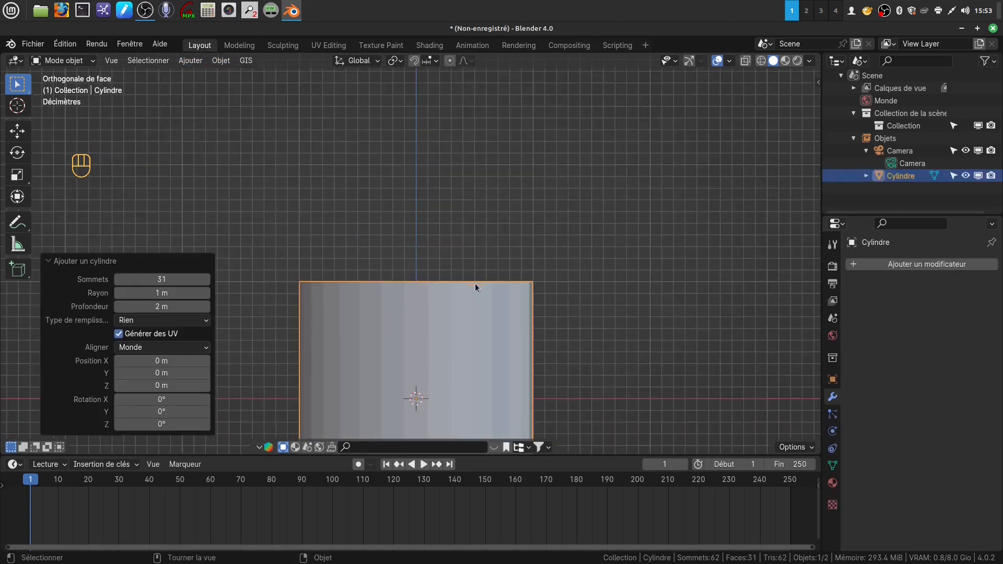
Set the new cylinder's vertex count to 34
left_click(206, 279)
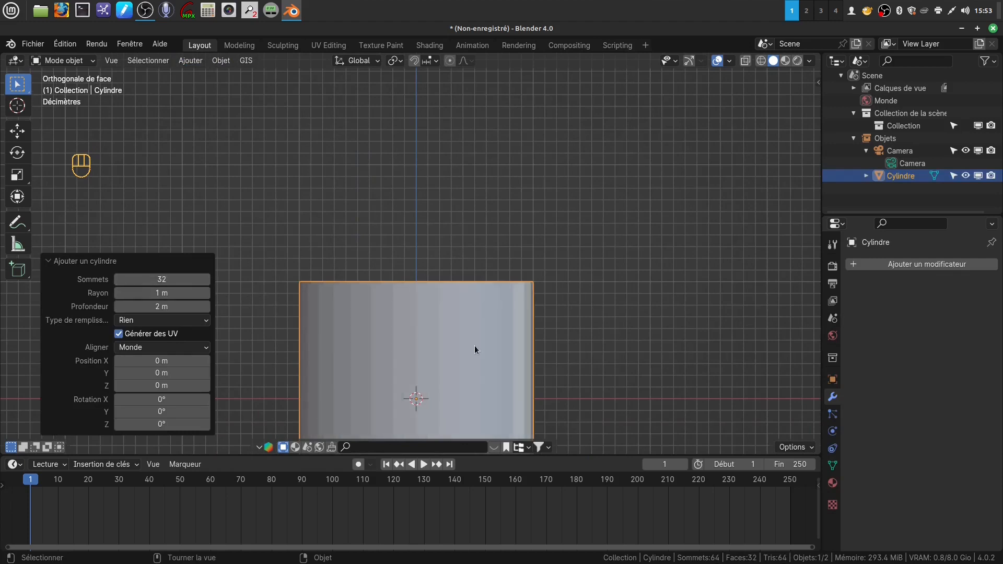
scroll(475, 345, "down", 3)
left_click(205, 279)
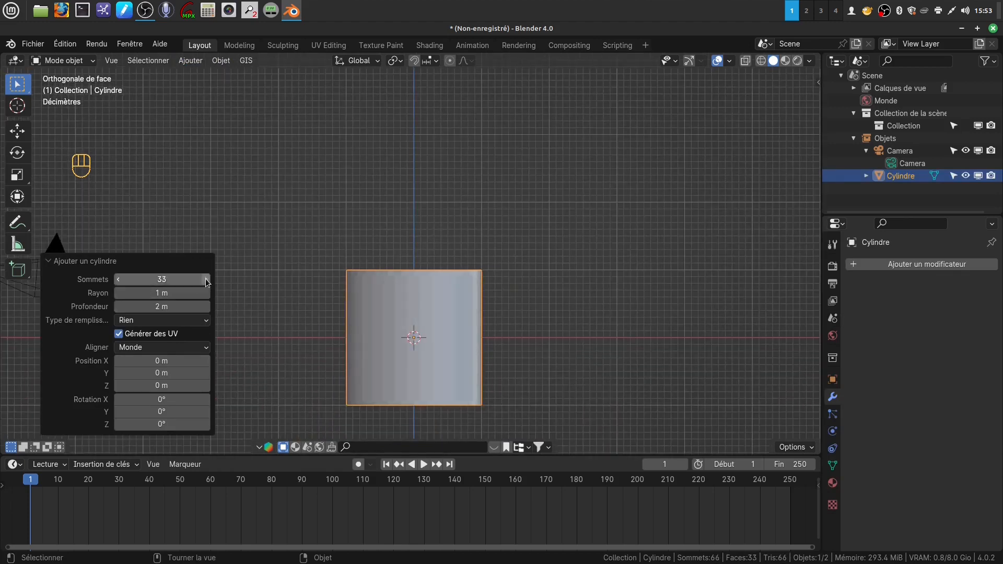
left_click(205, 279)
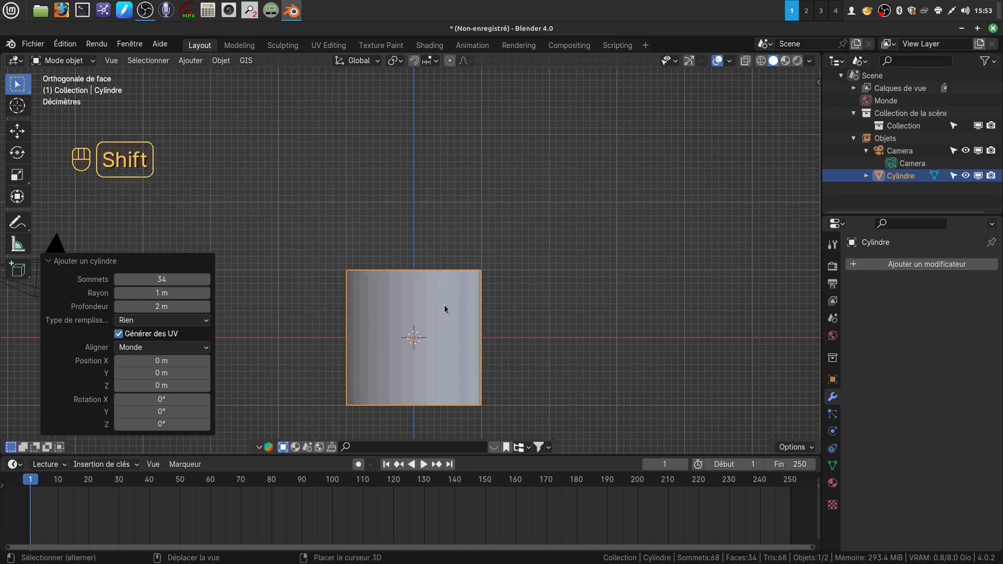
middle_click_drag(444, 305, 458, 274, "shift")
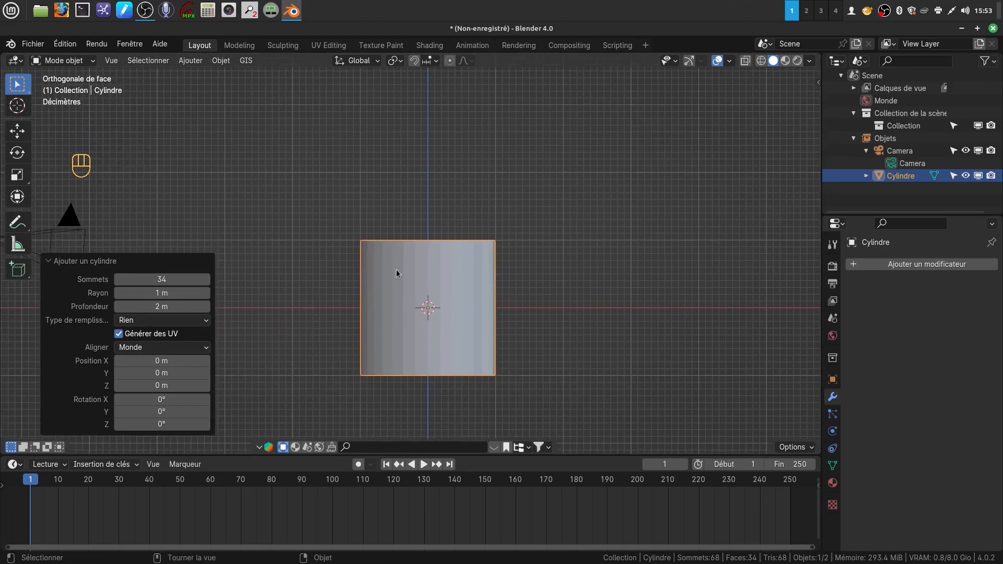
In Edit Mode, extrude the cylinder's top edge loop and scale it inward to about 0.57
middle_click_drag(396, 269, 427, 277)
key("KP_1")
key("Tab")
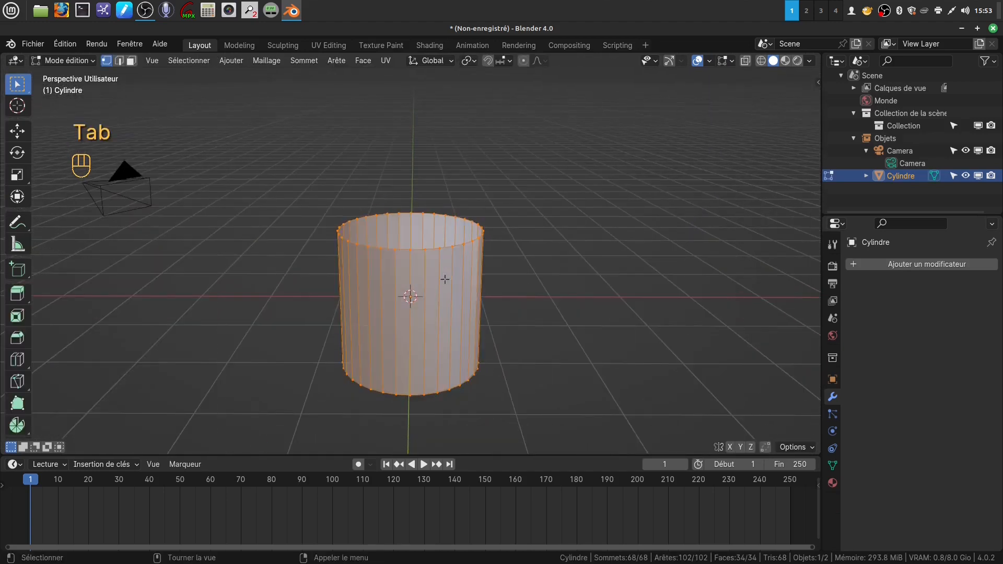
left_click(445, 248, "alt")
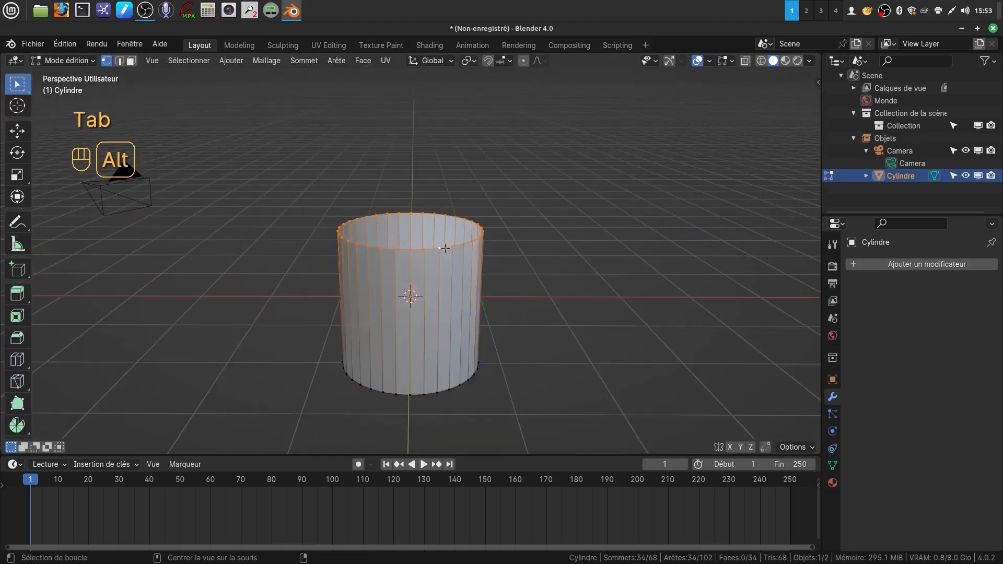
scroll(445, 248, "down", 3)
middle_click_drag(444, 248, 540, 276)
key("e")
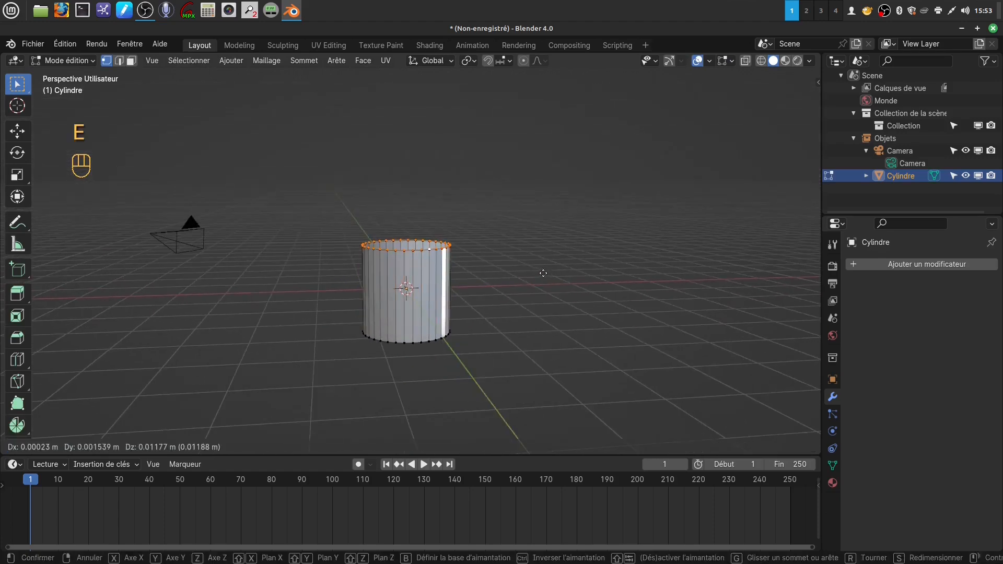
key("s")
left_click(487, 259)
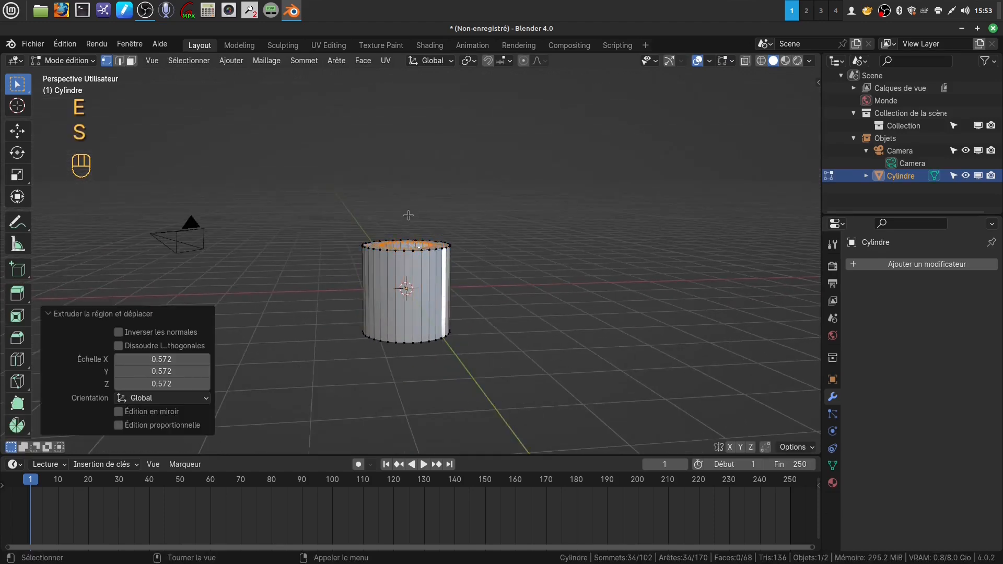
Show the transform gizmos and raise the extruded ring about 0.44 m along Z to form a sloped shoulder
left_click(669, 61)
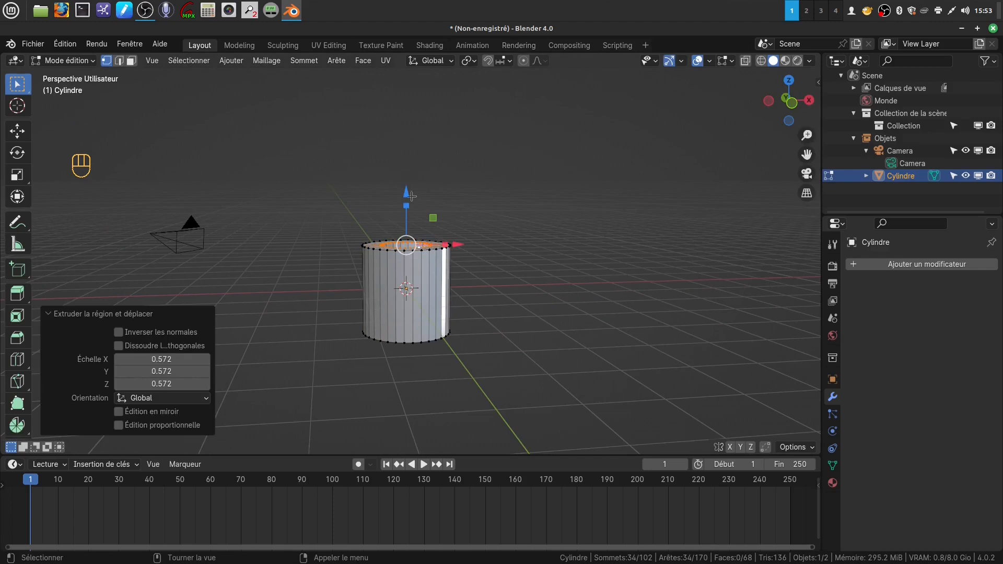
left_click_drag(407, 196, 406, 175)
scroll(503, 337, "up", 4)
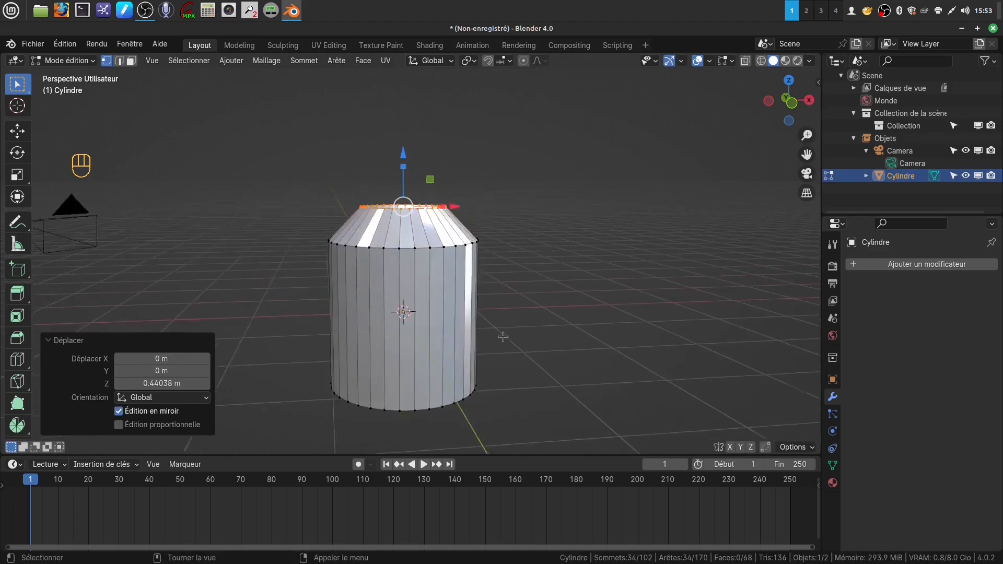
middle_click_drag(492, 328, 481, 358, "shift")
middle_click_drag(476, 333, 481, 313)
scroll(472, 314, "down", 3)
key("Tab")
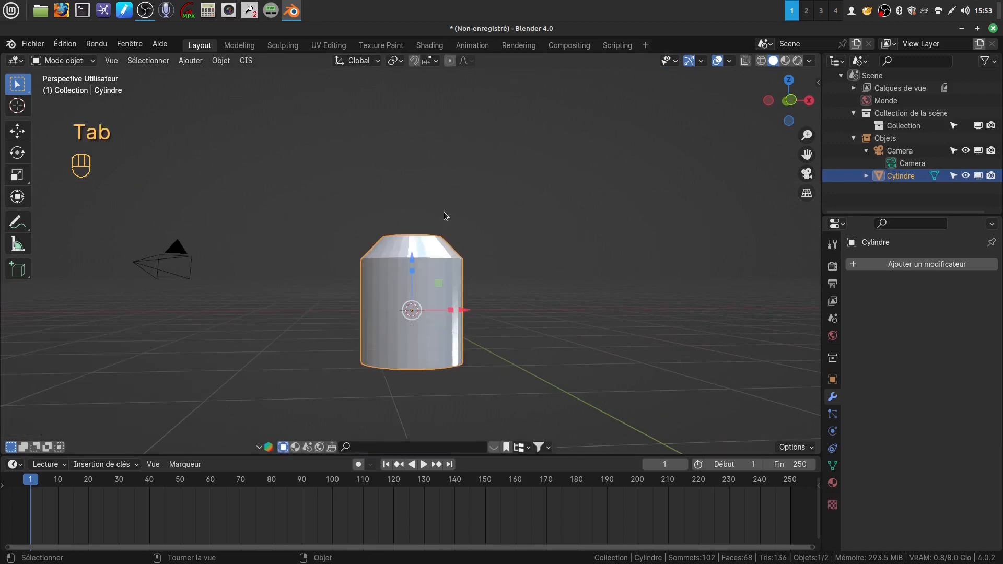
Add a UV sphere inside the cylinder's mesh and move it up about 2.29 m along Z, above the shoulder
key("Tab")
middle_click_drag(458, 249, 456, 256)
key("a")
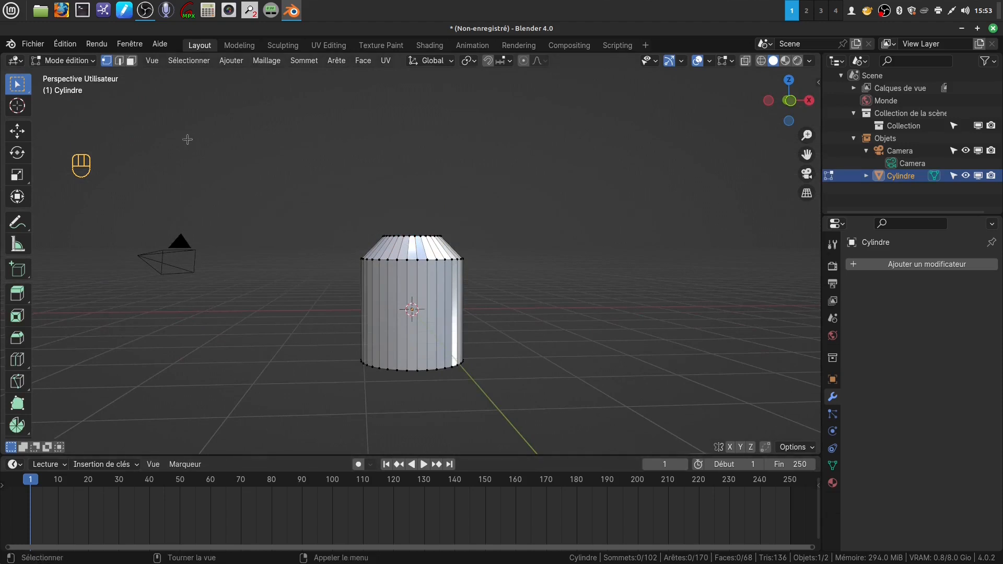
left_click(231, 61)
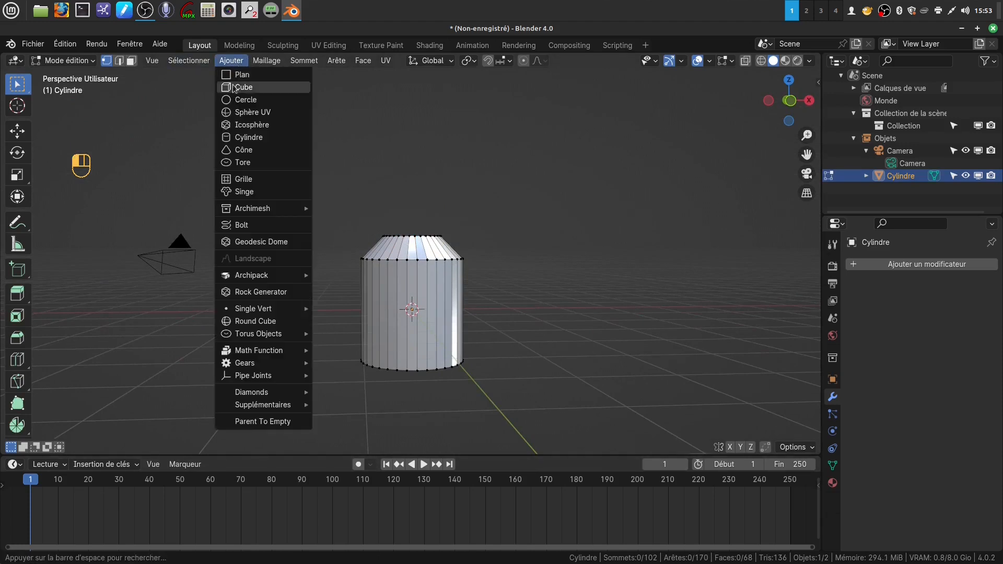
left_click(248, 112)
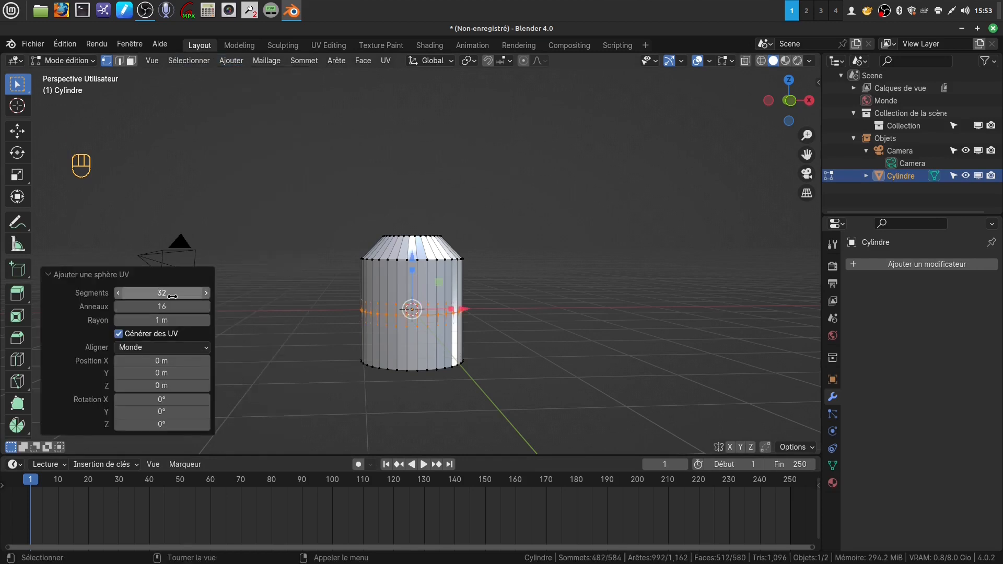
left_click_drag(412, 254, 412, 142)
scroll(500, 251, "up", 2)
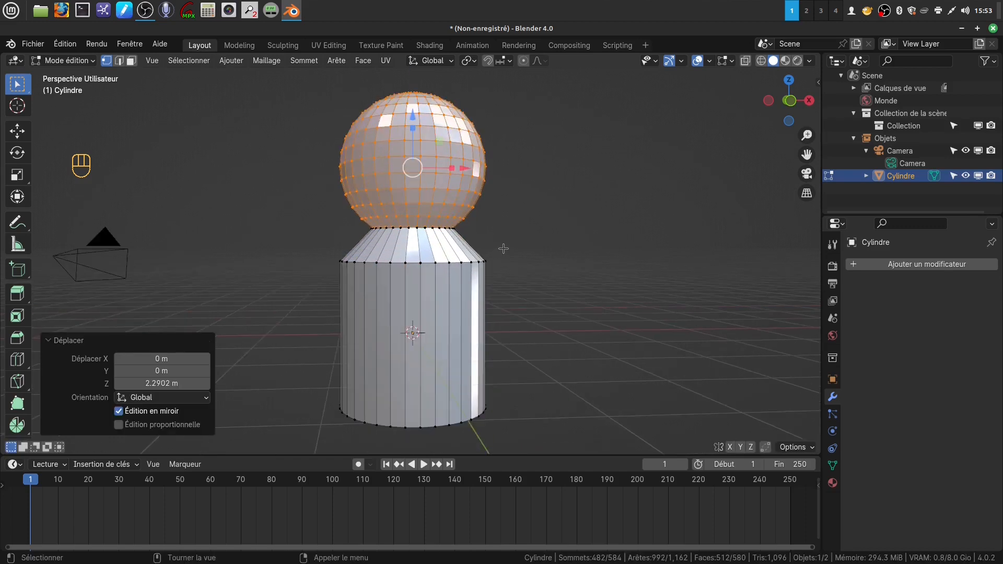
Scale the UV sphere down uniformly to about 0.77
middle_click_drag(494, 230, 475, 265)
key("s")
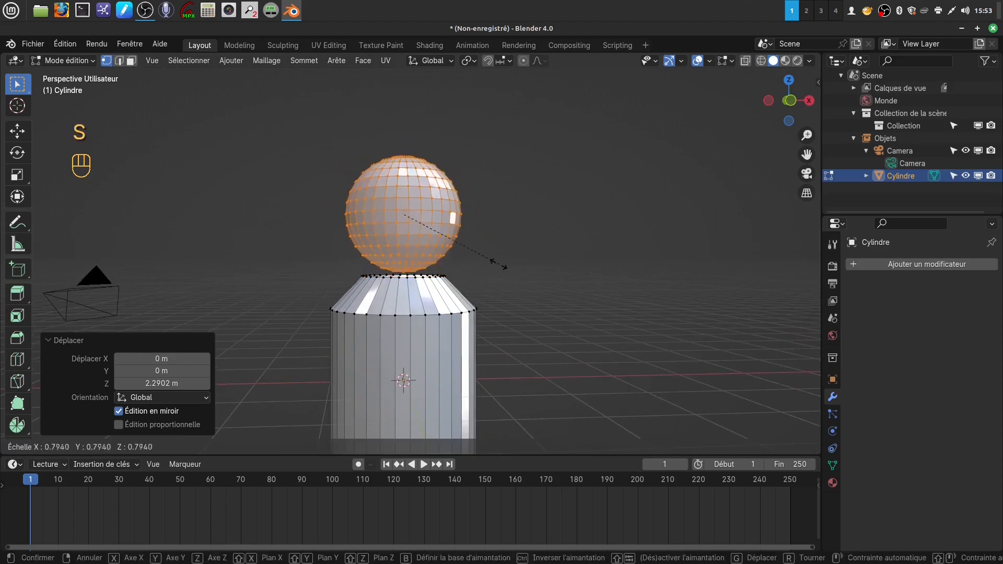
left_click(493, 275)
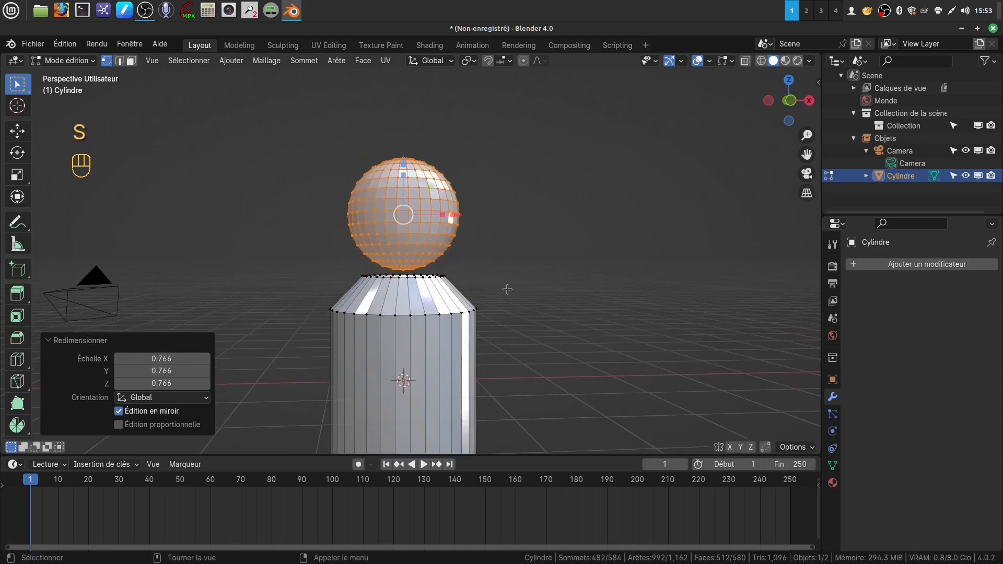
mouse_move(492, 274)
middle_mouse_down()
mouse_move(493, 297)
mouse_move(480, 285)
middle_mouse_up()
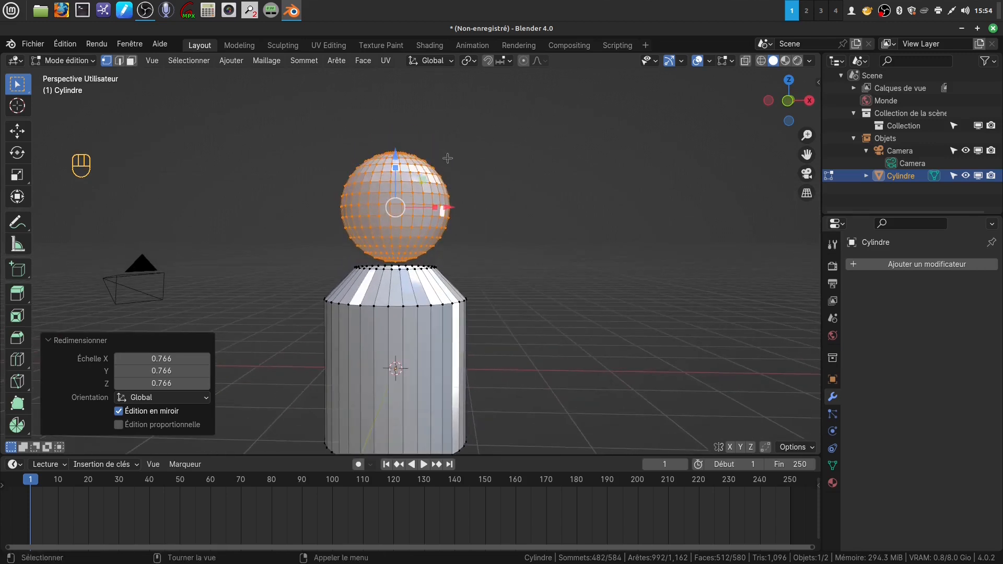
mouse_move(494, 191)
middle_mouse_down()
mouse_move(494, 208)
mouse_move(500, 192)
middle_mouse_up()
scroll(510, 312, "up", 2)
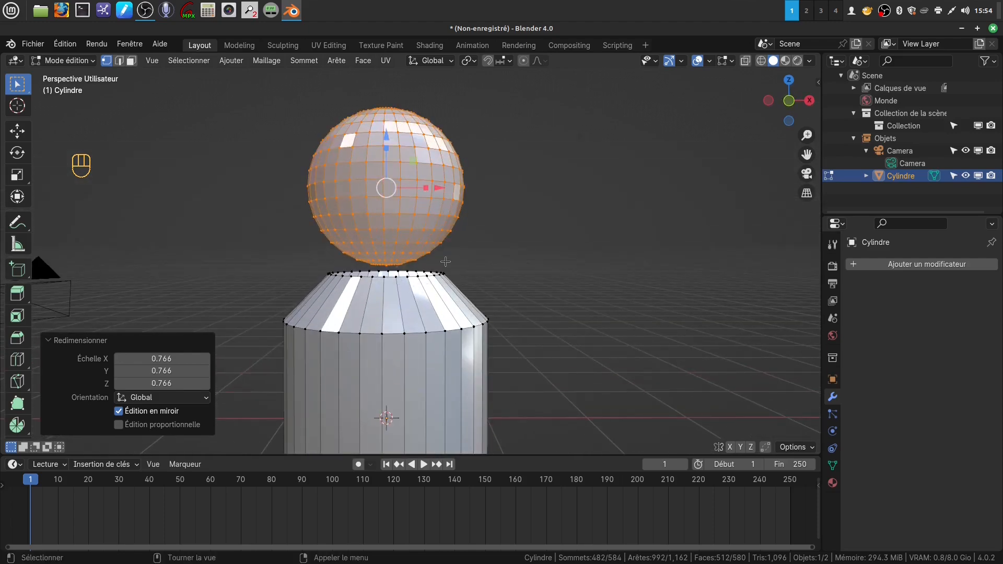
middle_click_drag(454, 269, 470, 251, "shift")
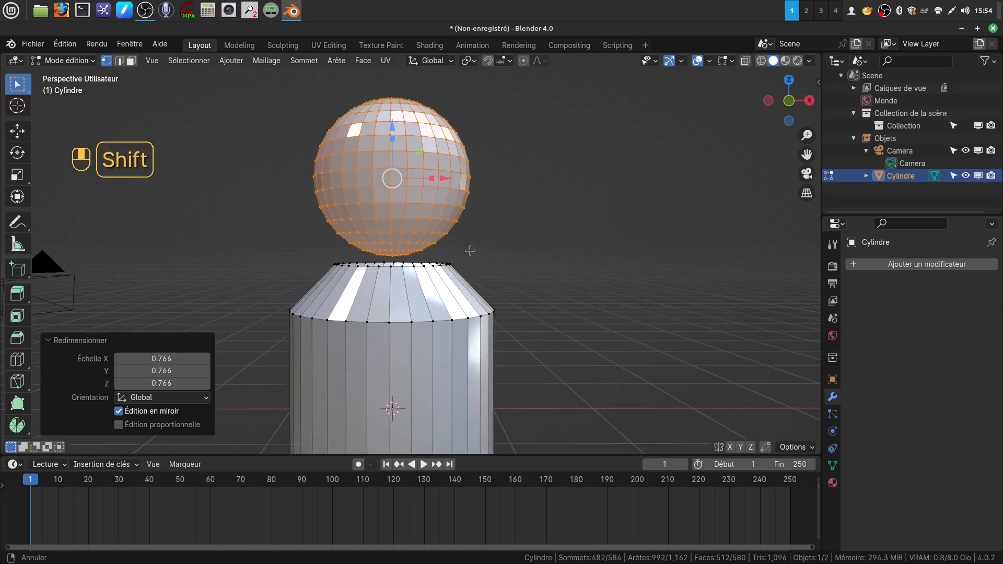
Select the sphere's lower faces through the mesh from the front view, grow the selection by one ring and delete these faces
key("2")
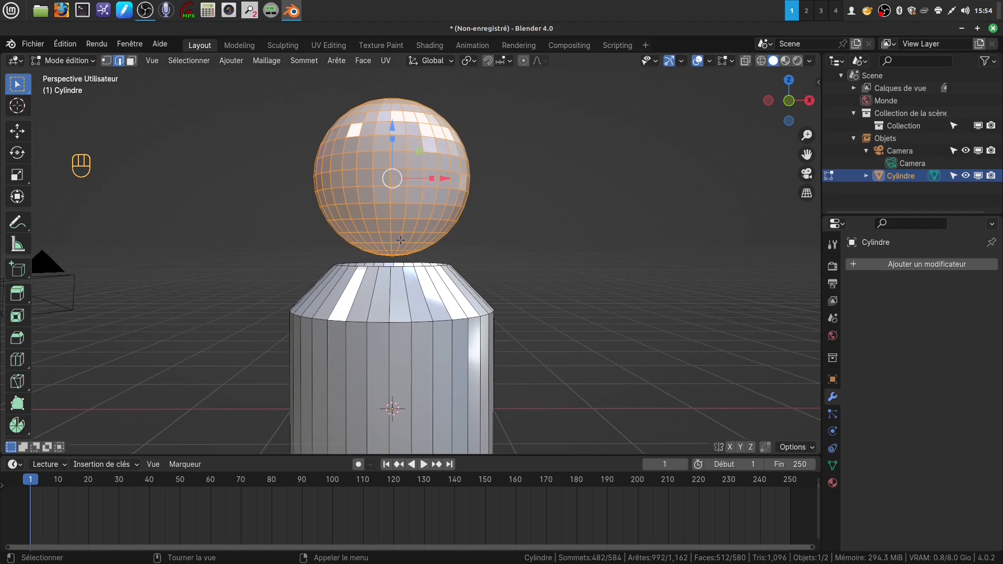
key("a")
key("a")
key("KP_1")
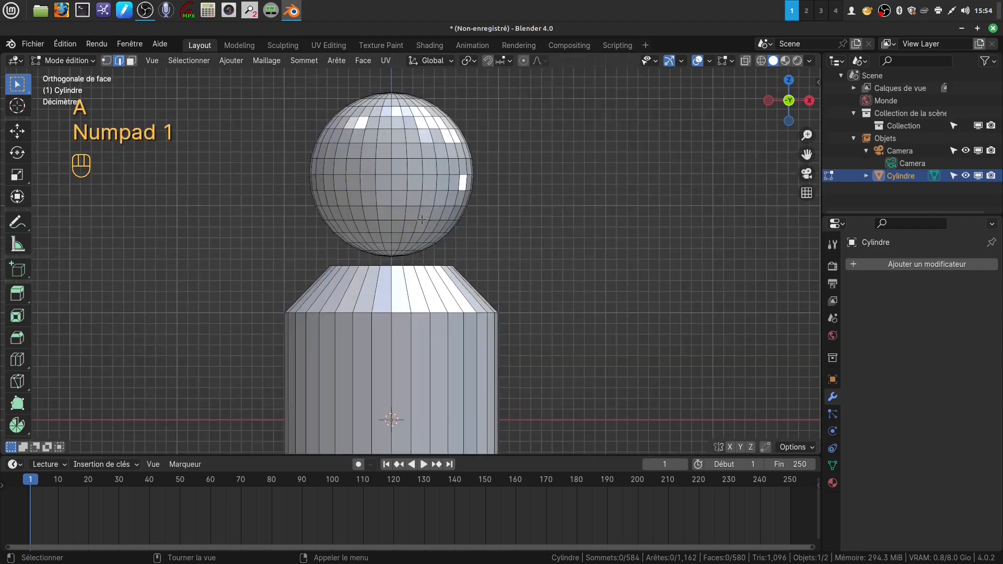
left_click(133, 61)
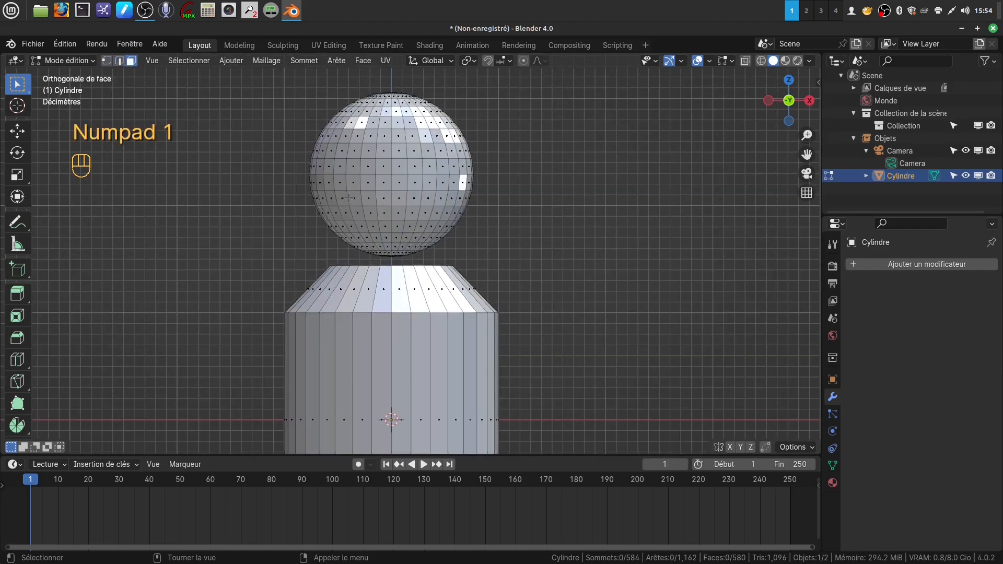
key("z")
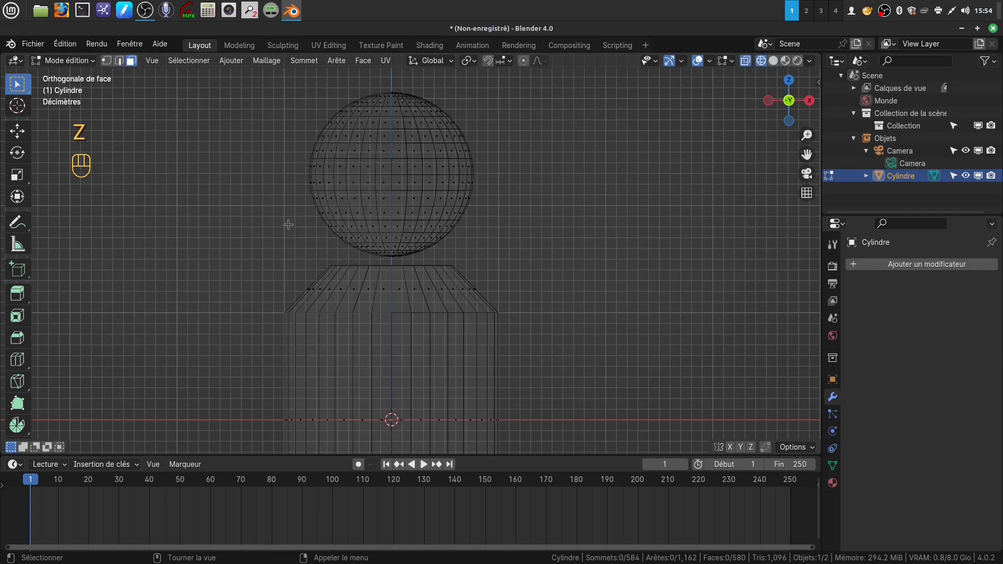
left_click_drag(294, 215, 484, 260)
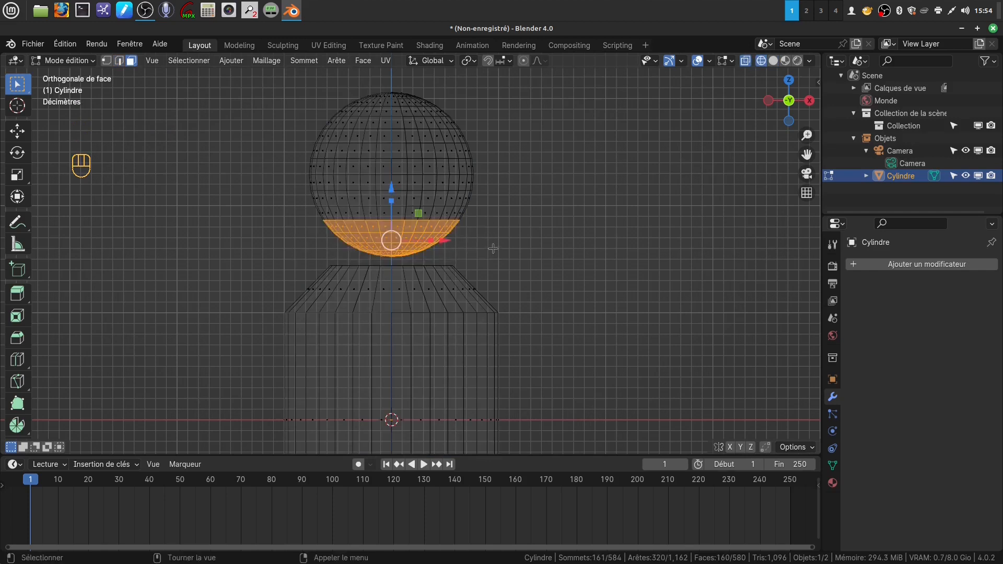
key("ctrl")
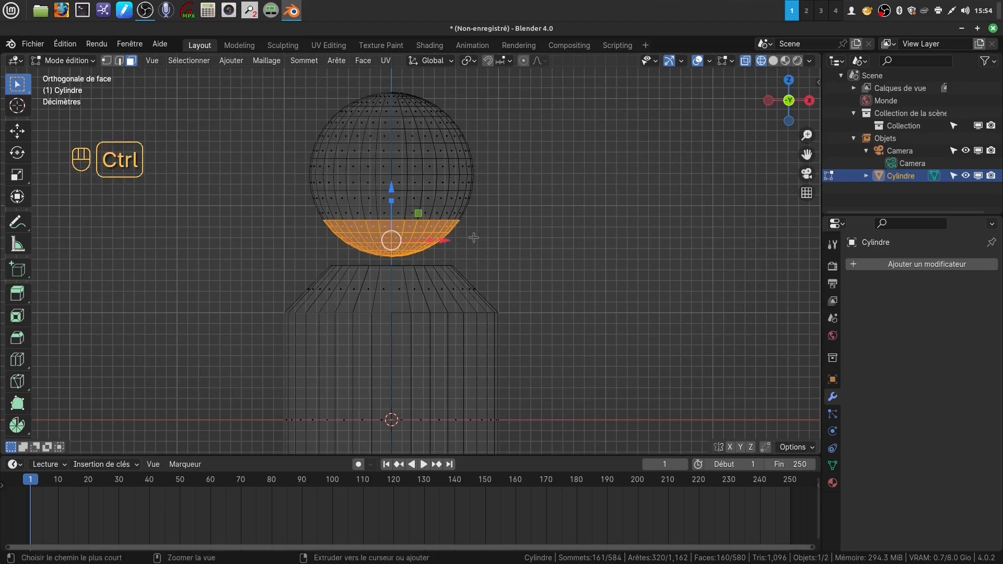
key("ctrl+KP_Add")
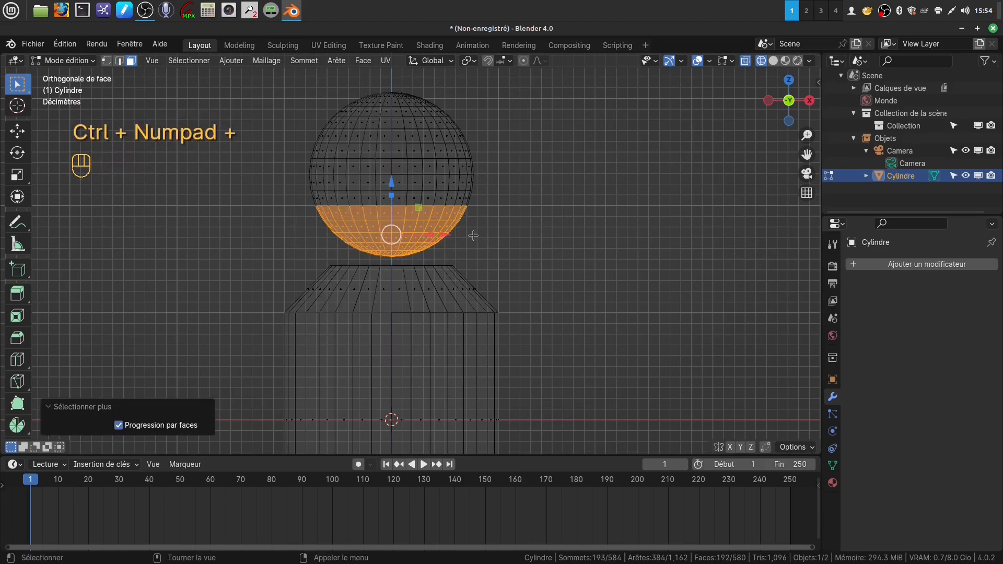
key("x")
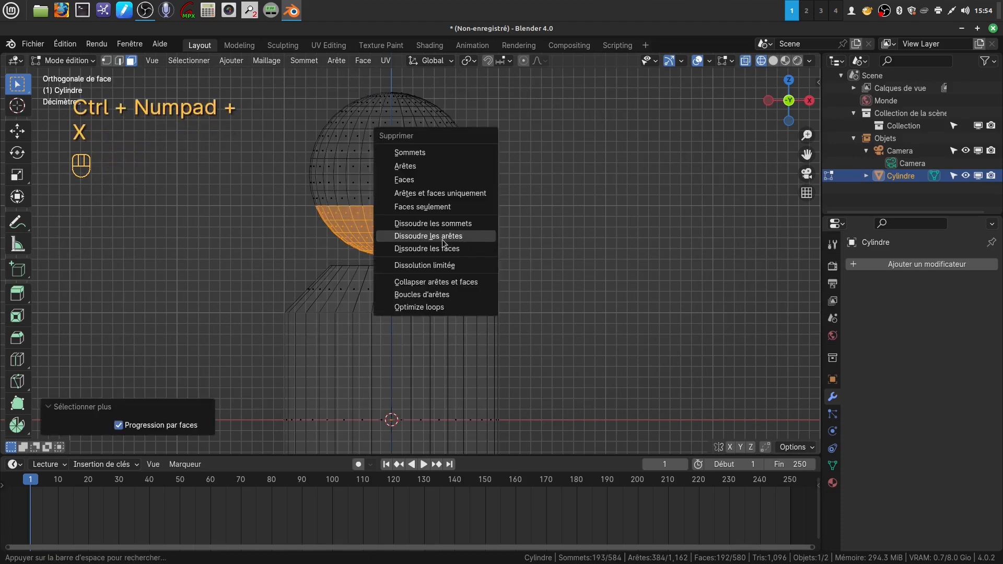
left_click(428, 179)
key("z")
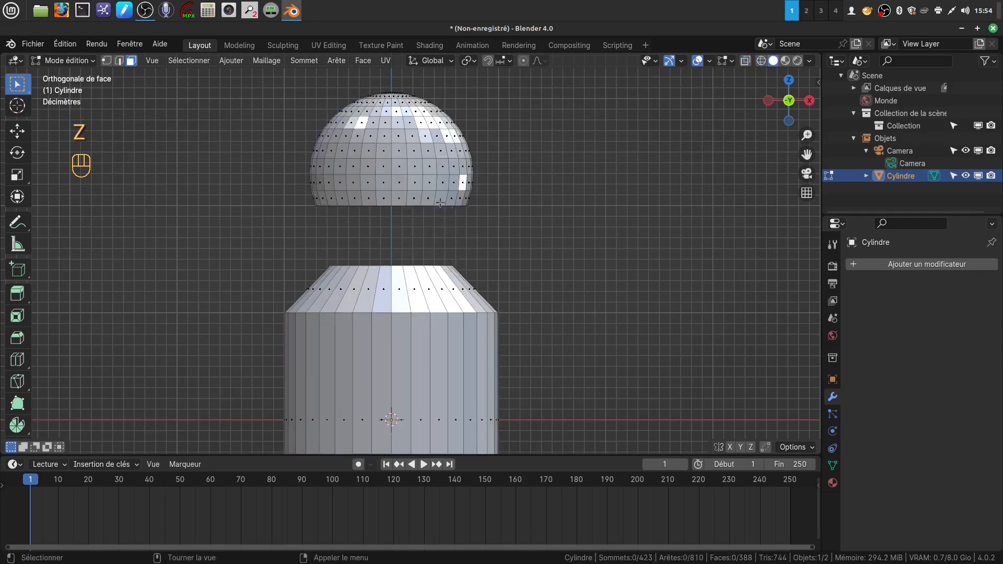
Select all linked faces of the dome and lower it about 0.43 m along Z toward the shoulder
left_click(428, 198)
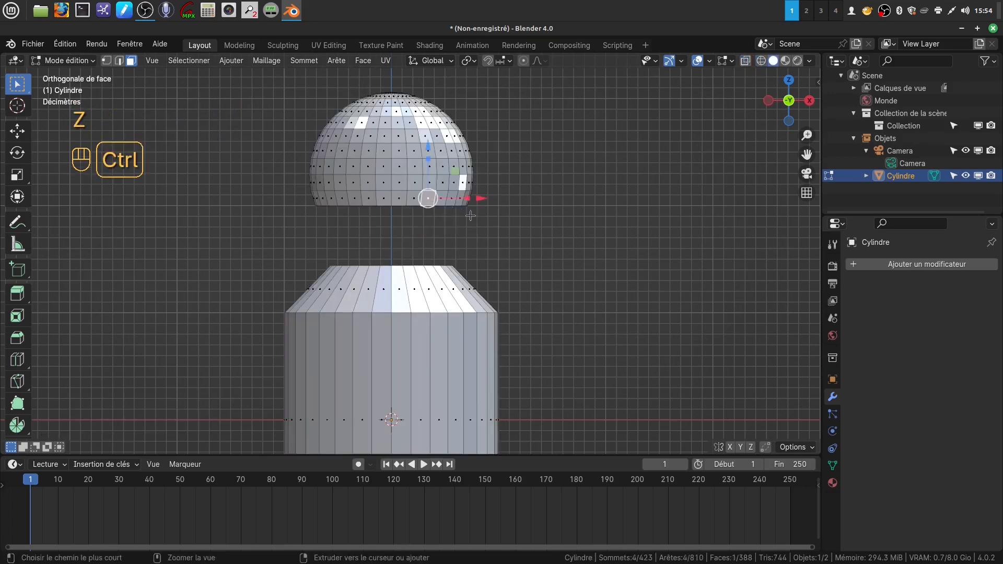
key("ctrl+l")
scroll(346, 146, "down", 1)
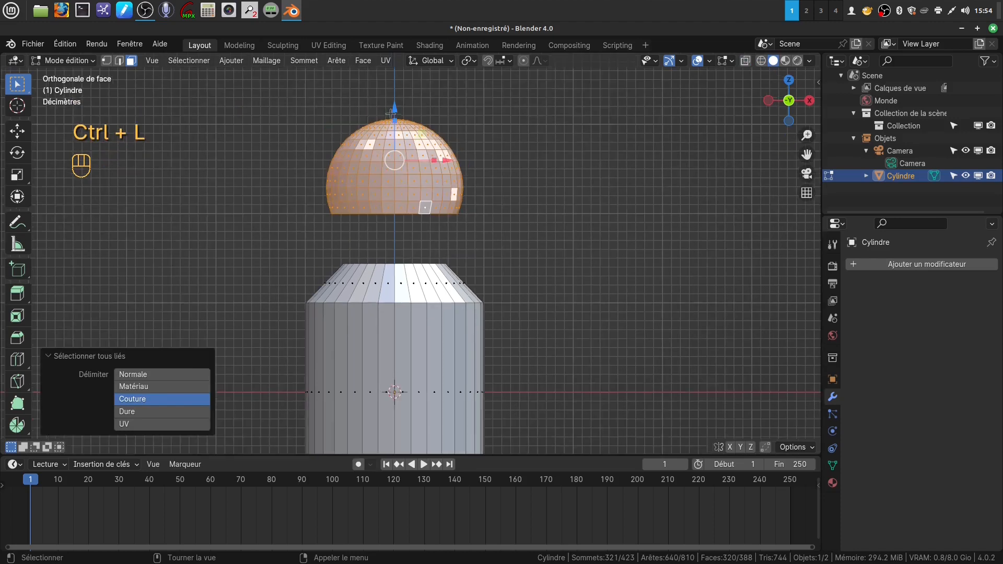
left_click_drag(394, 109, 411, 149)
scroll(522, 302, "up", 2)
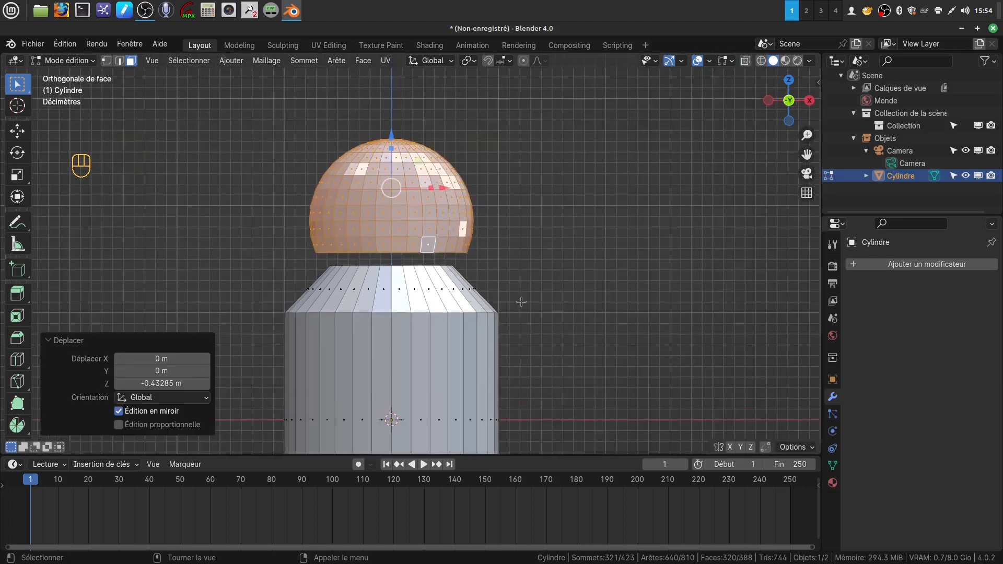
Fit the dome to the shoulder opening by scaling it to 0.831, lowering it about 0.17 m along Z and rescaling it to 0.955
key("s")
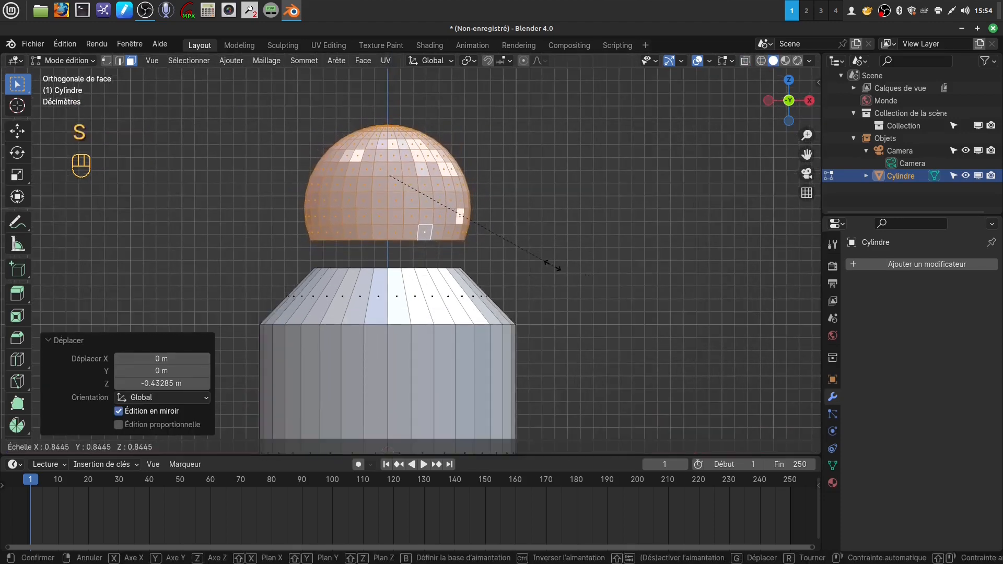
left_click(549, 264)
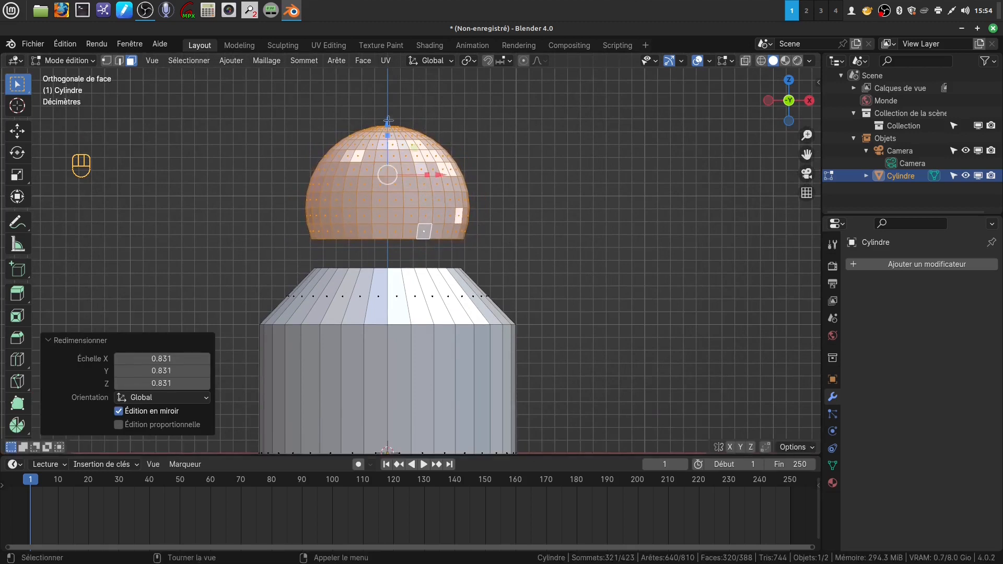
left_click_drag(390, 123, 394, 143)
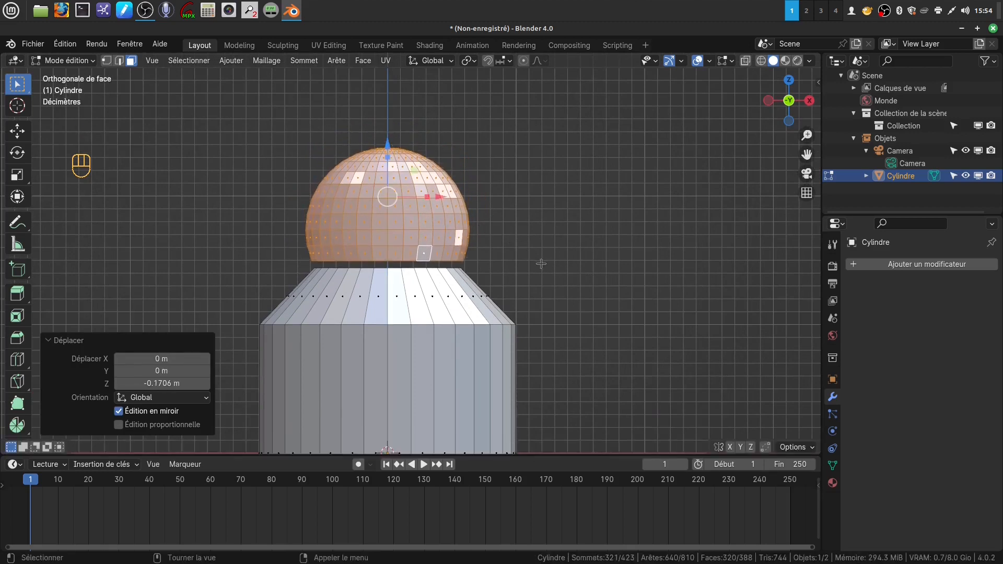
key("s")
left_click(504, 253)
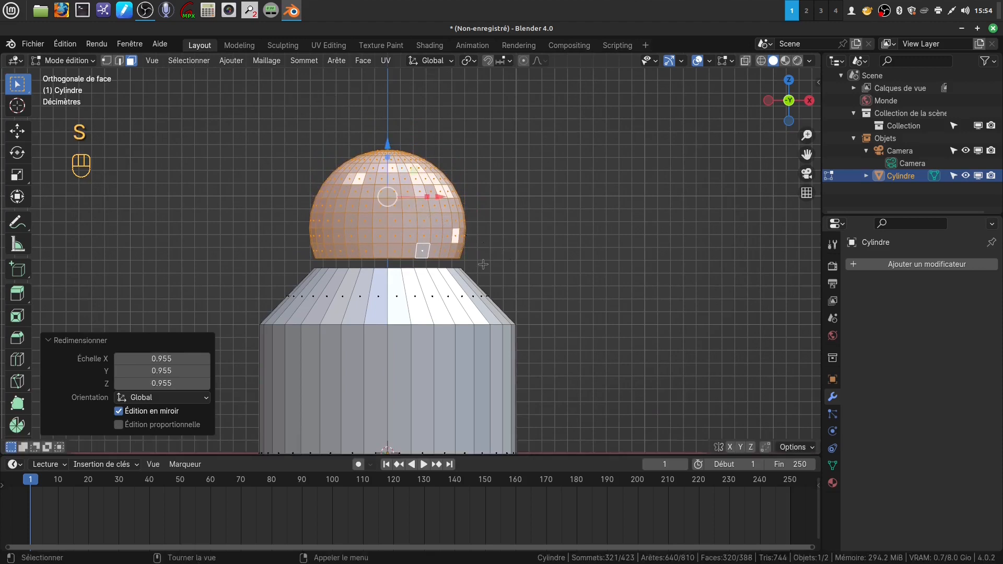
Bridge the dome's open lower edge loop with the shoulder's upper edge loop
scroll(474, 328, "up", 1)
middle_click_drag(474, 328, 475, 312, "shift")
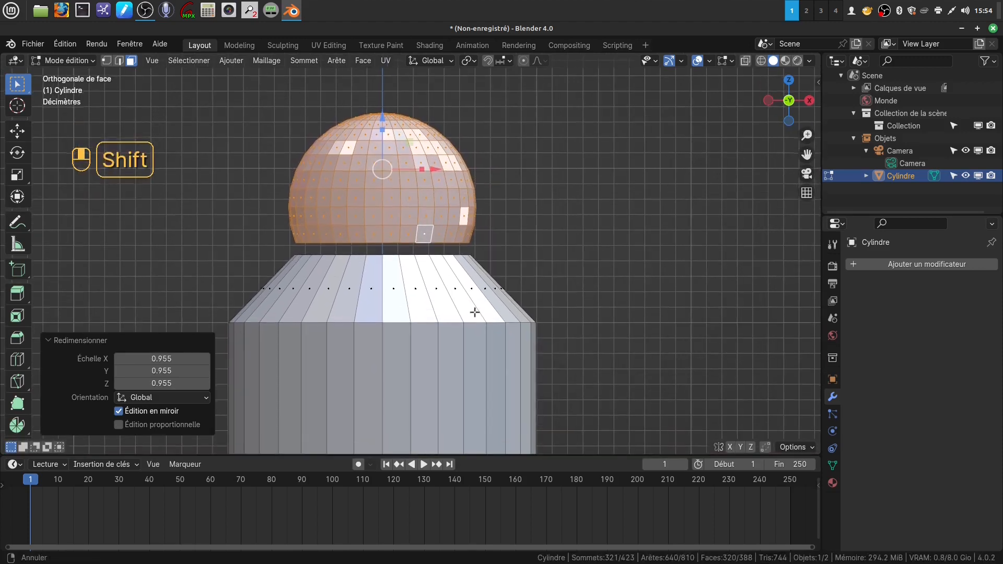
left_click(120, 60)
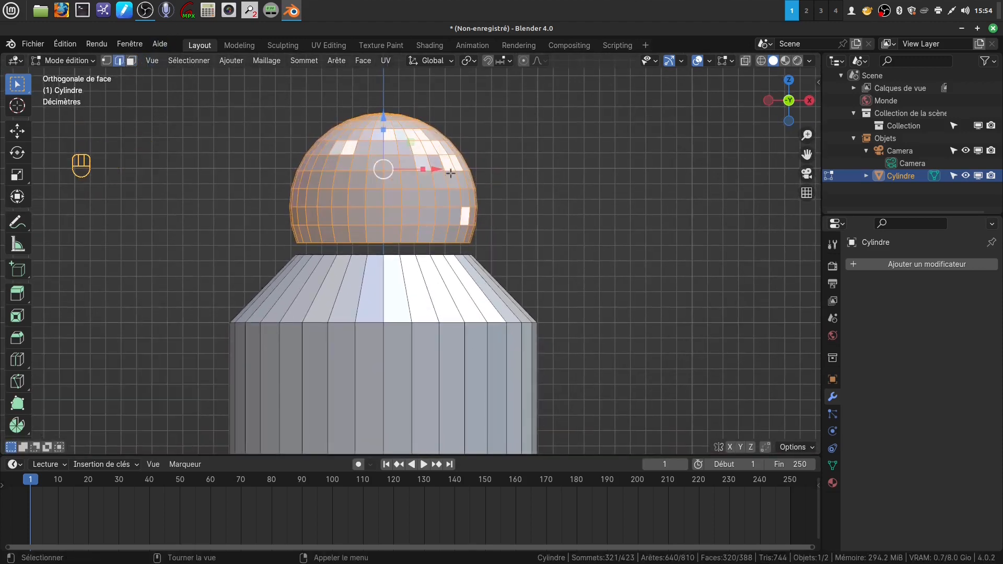
left_click(389, 243, "alt")
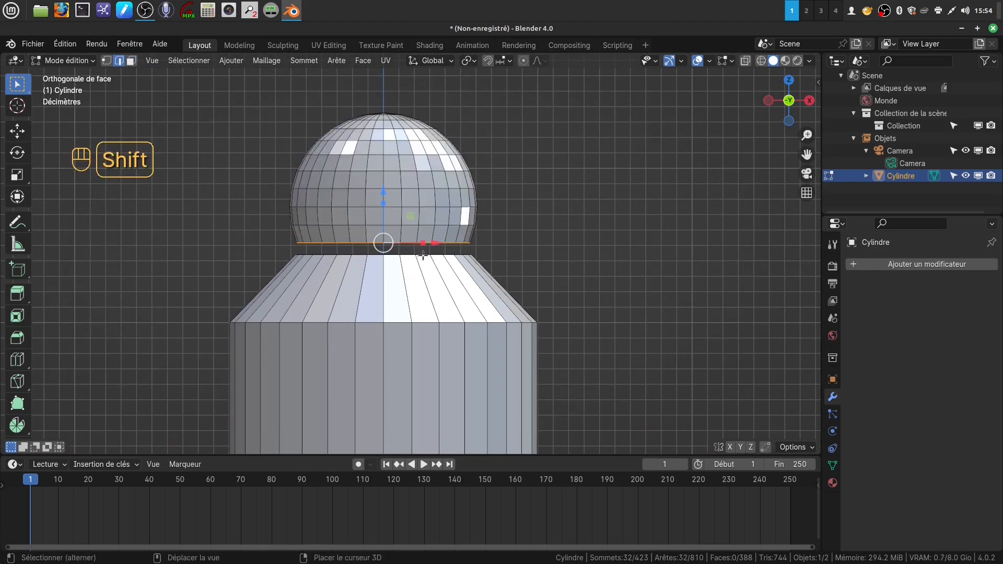
left_click(423, 255, "alt+shift")
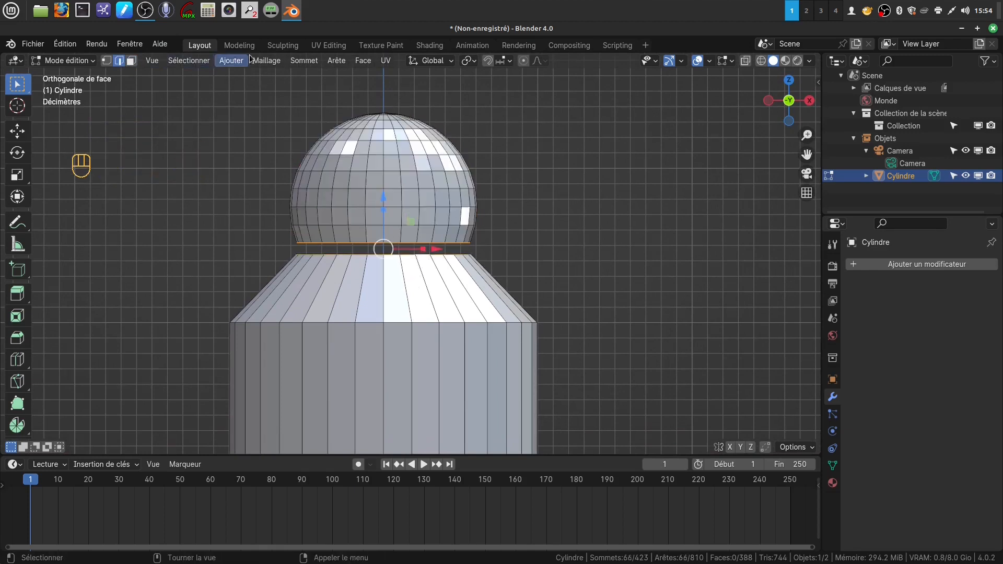
left_click(335, 61)
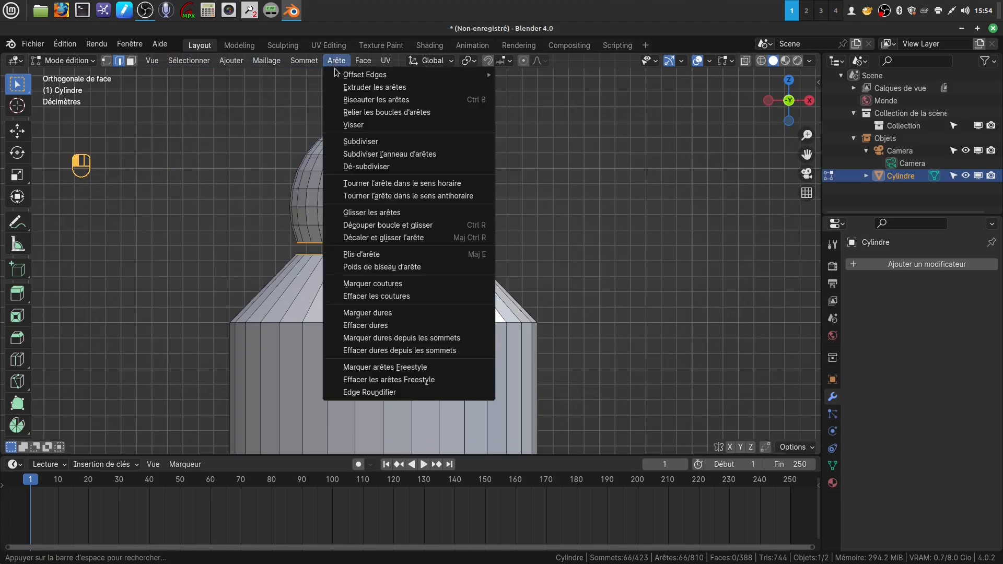
left_click(390, 113)
Examine the faces bridging the dome and the shoulder, and undo the bridge
scroll(486, 275, "up", 3)
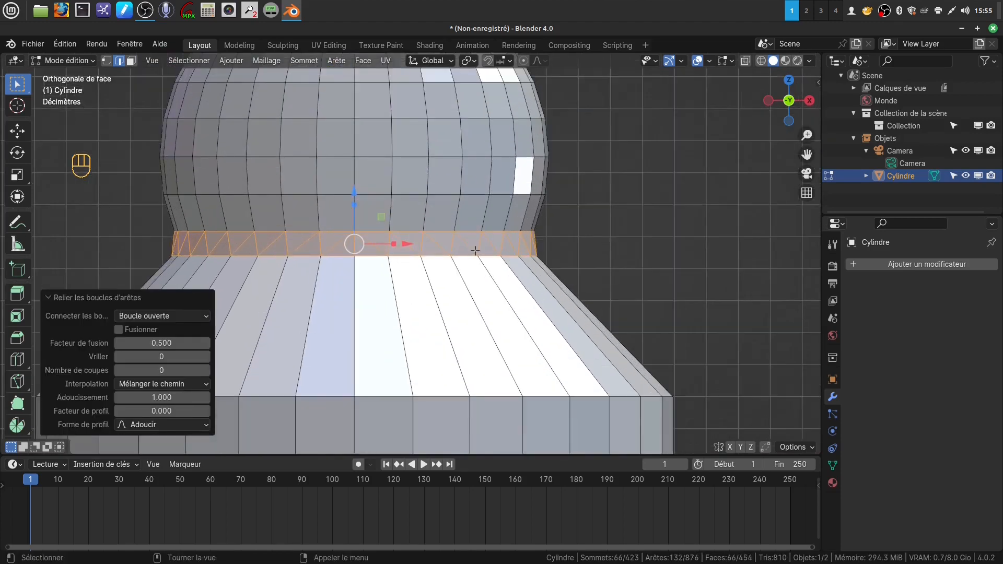
scroll(480, 249, "down", 2)
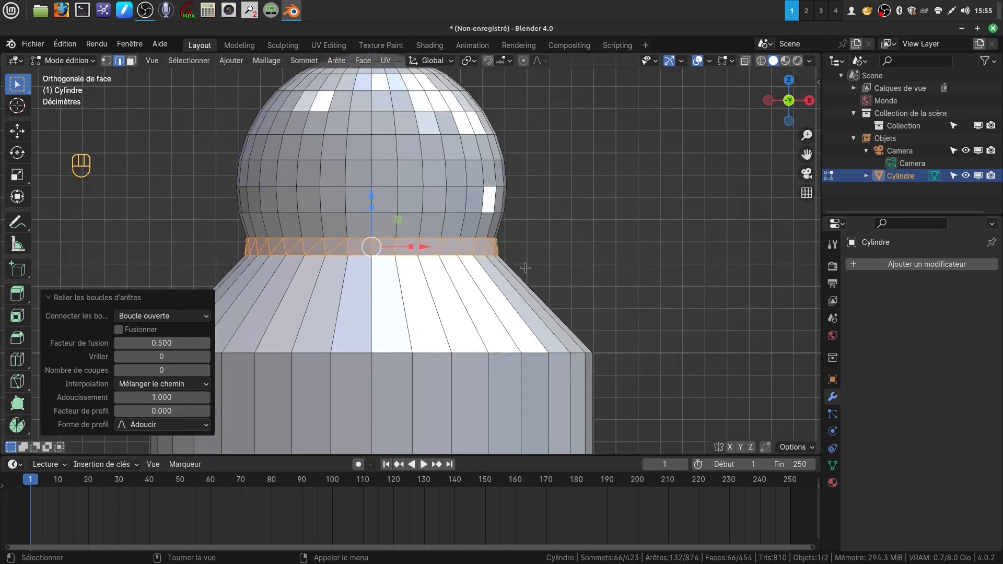
scroll(597, 274, "up", 1)
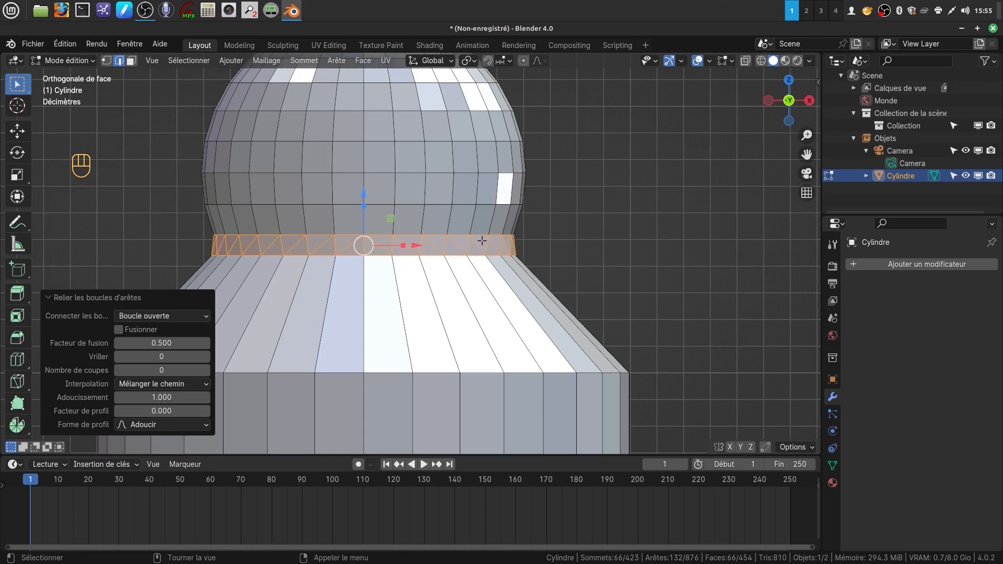
scroll(510, 256, "down", 2)
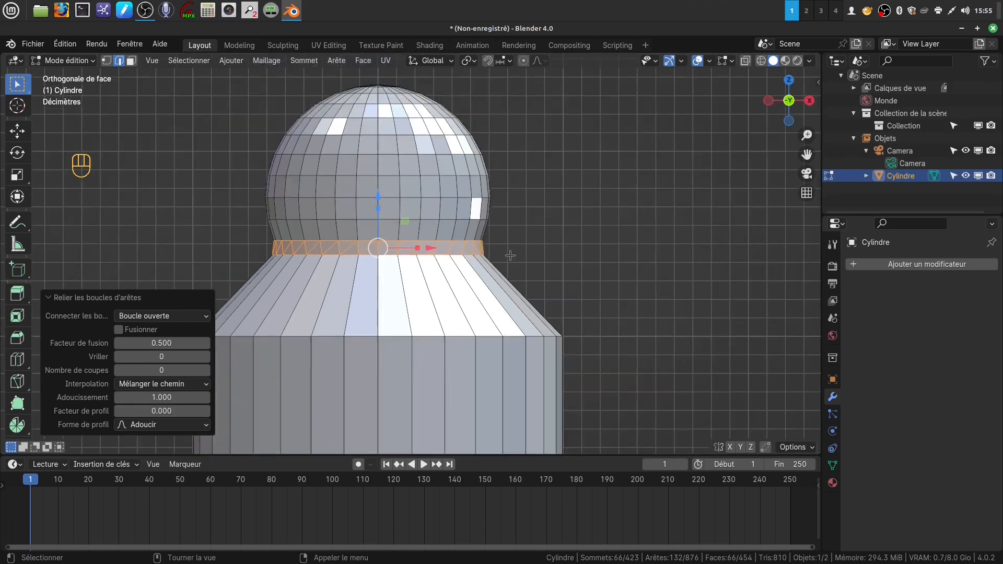
scroll(506, 257, "up", 1)
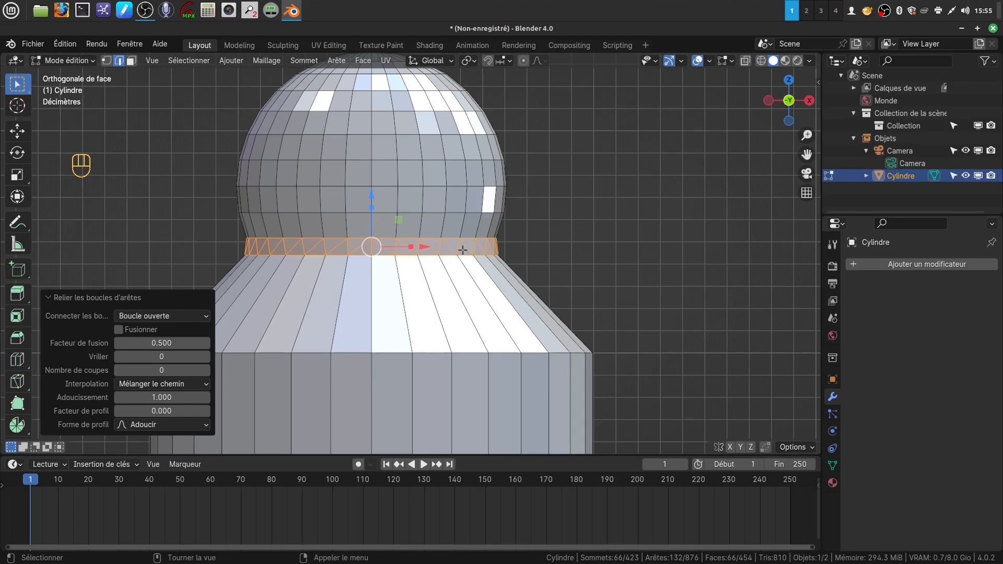
scroll(462, 250, "down", 1)
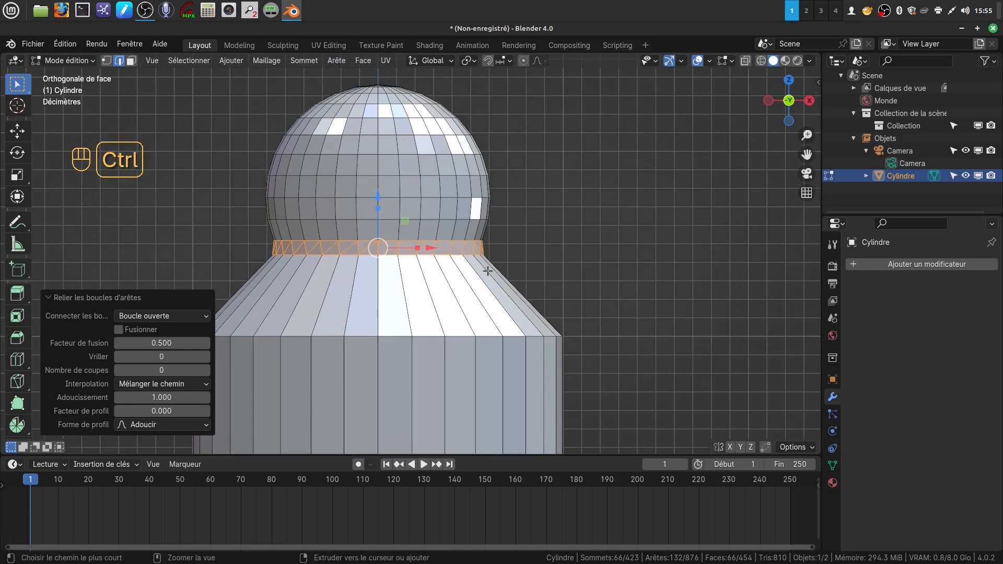
key("ctrl+z")
Compare the vertex counts of the shoulder's upper edge loop and the dome's lower edge loop by selecting each one separately
scroll(487, 271, "up", 2)
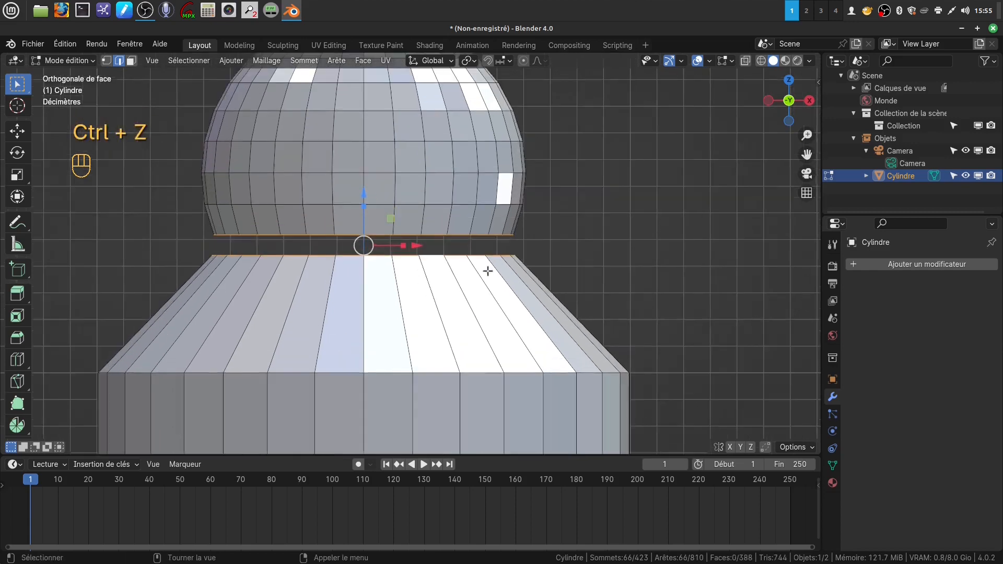
middle_click_drag(496, 268, 484, 282, "shift")
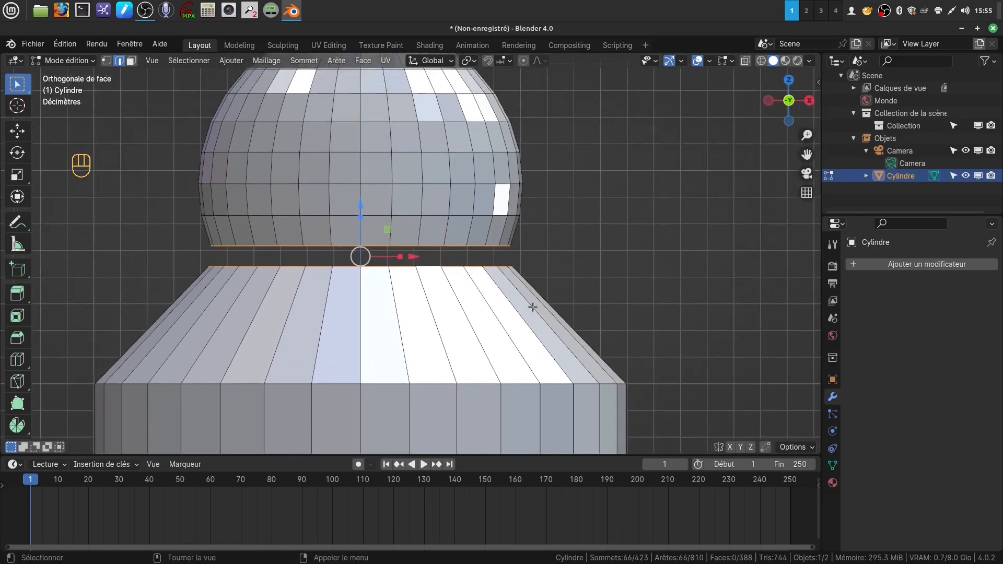
scroll(530, 303, "up", 1)
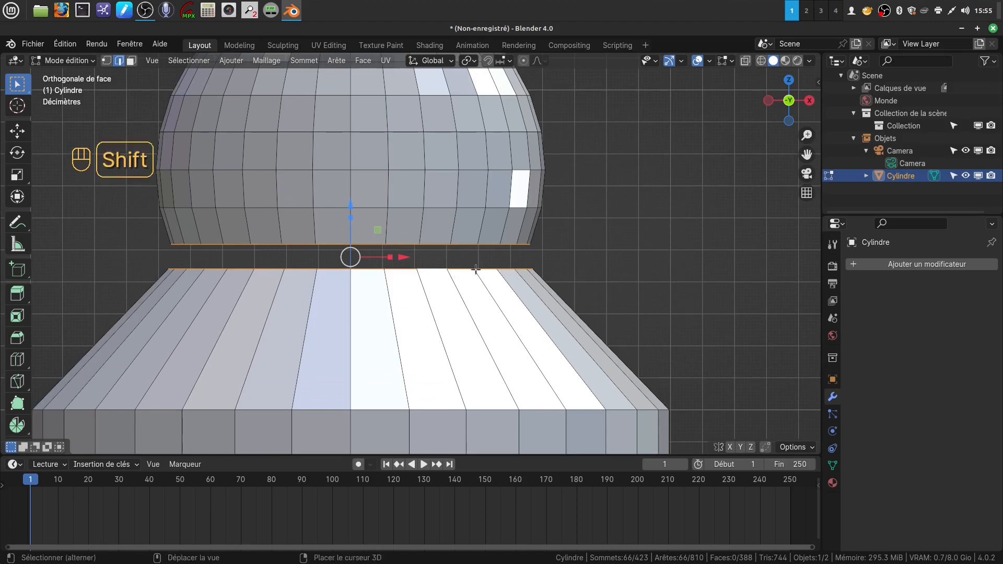
middle_click_drag(472, 271, 527, 251, "shift")
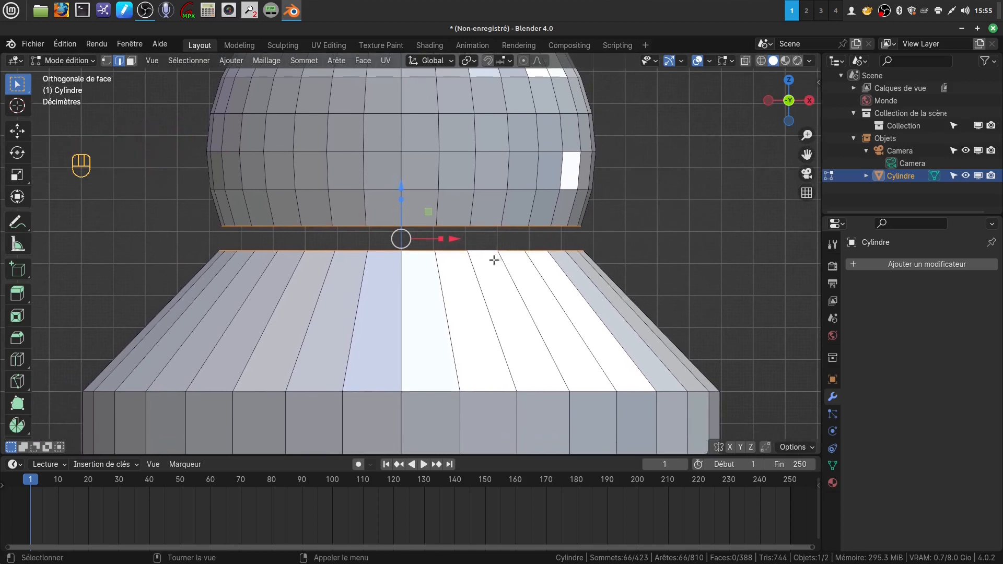
key("a")
key("a")
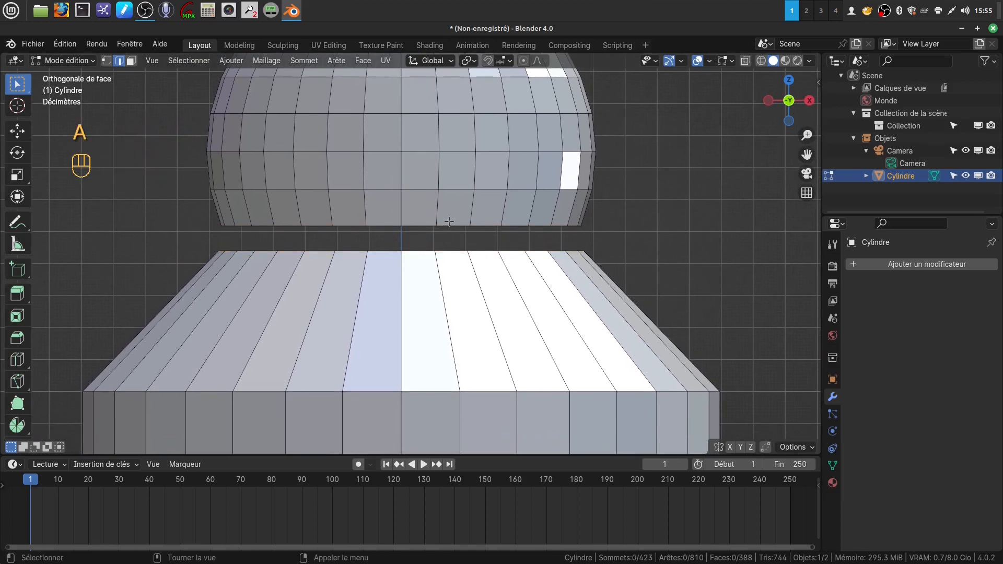
left_click(449, 252, "alt")
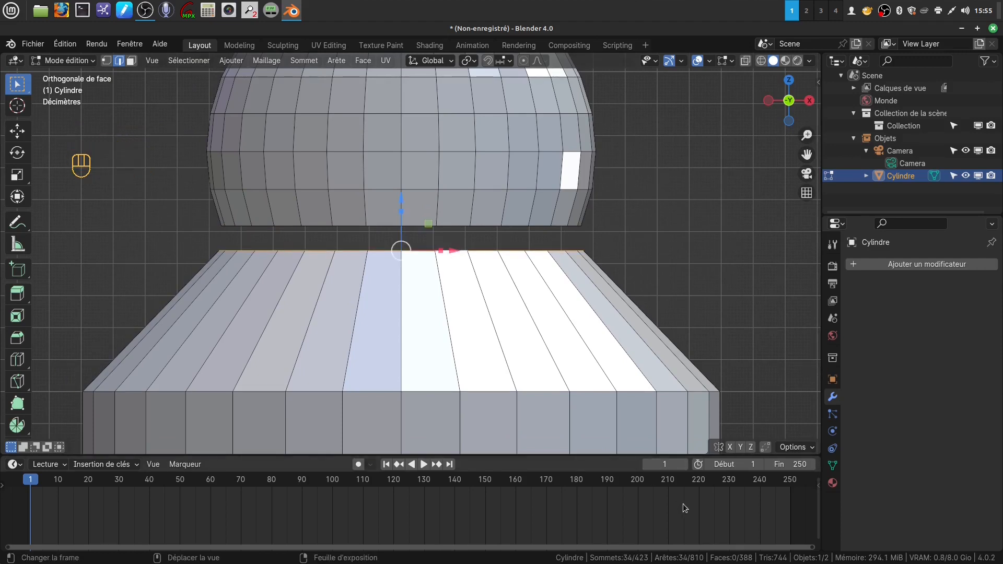
key("alt+a")
left_click(482, 225, "alt")
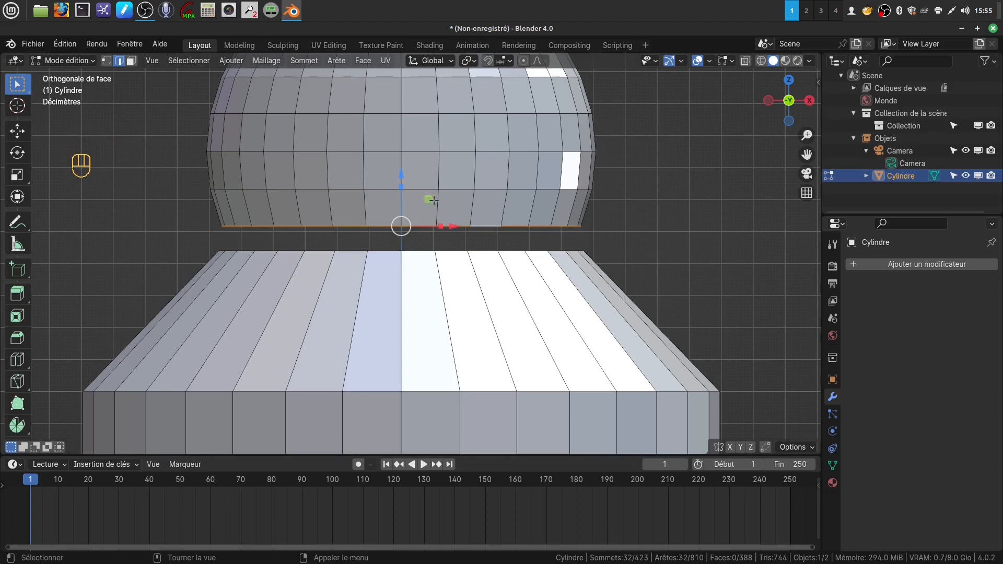
In vertex mode, knife-cut a trapezoid across the dome's two lowest front faces, from their outer upper corners through both face centres
middle_click_drag(433, 200, 481, 244, "shift")
scroll(456, 232, "up", 2)
scroll(456, 232, "up", 1)
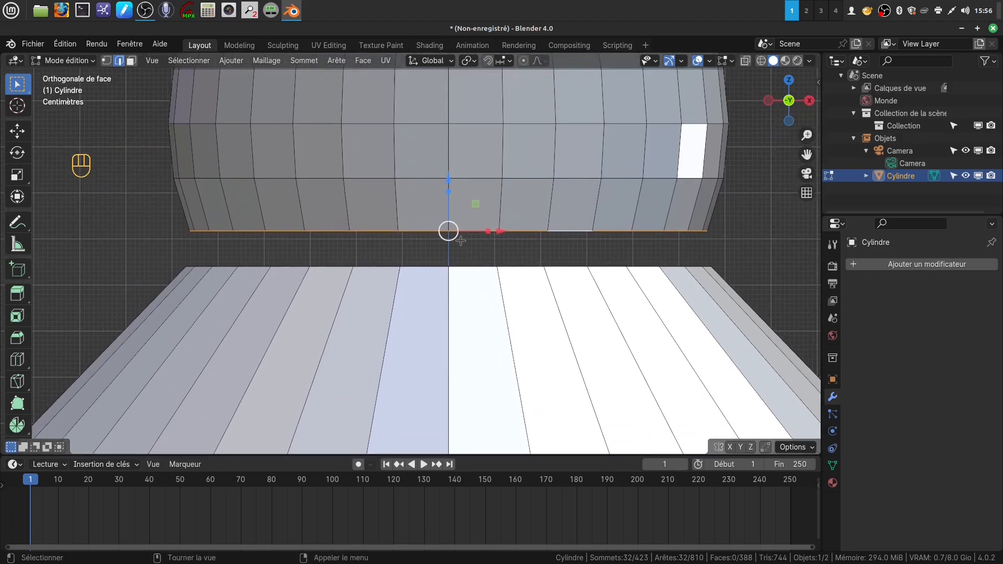
key("alt+a")
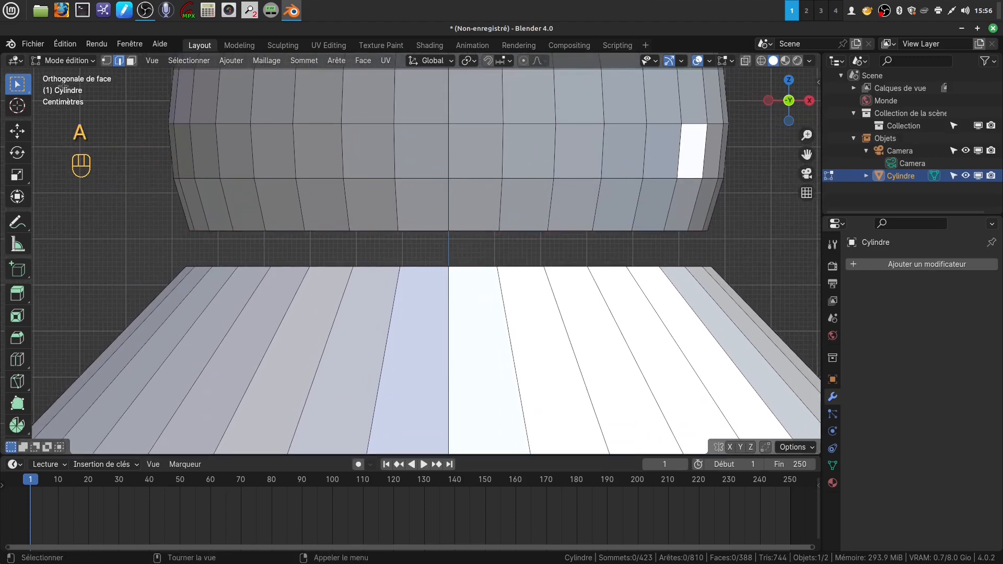
left_click(106, 60)
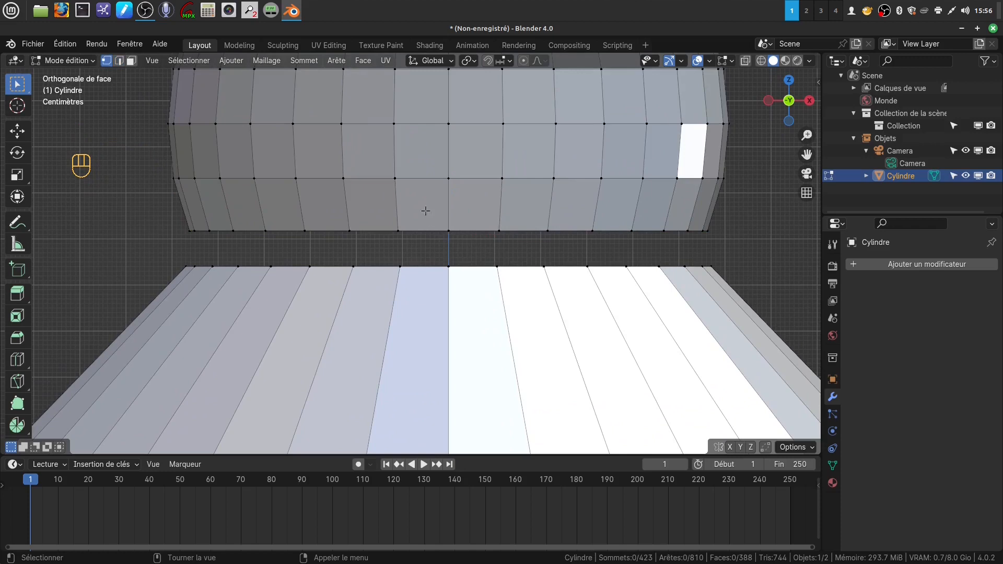
key("k")
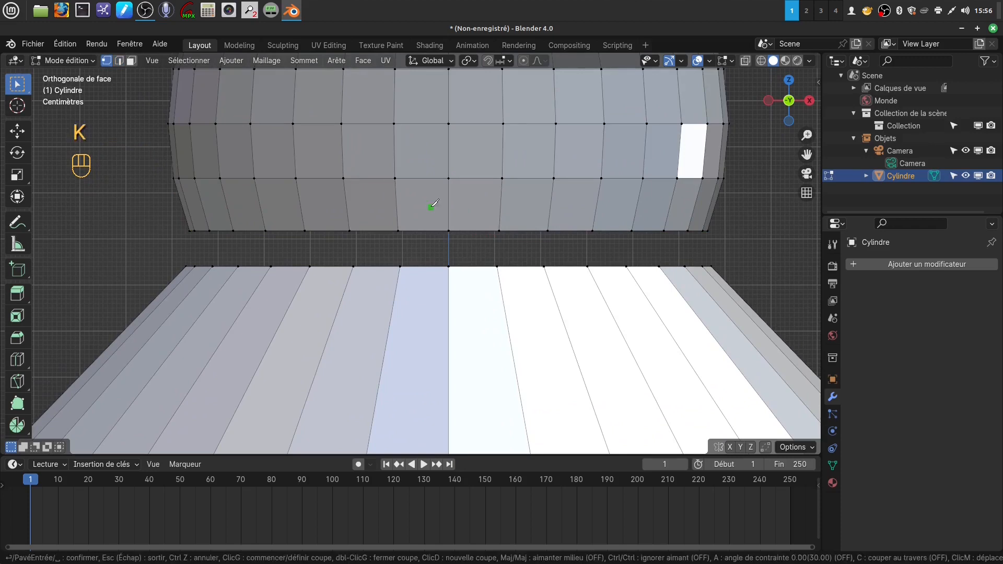
left_click(394, 178)
left_click(423, 205)
left_click(474, 205)
left_click(503, 178)
key("Return")
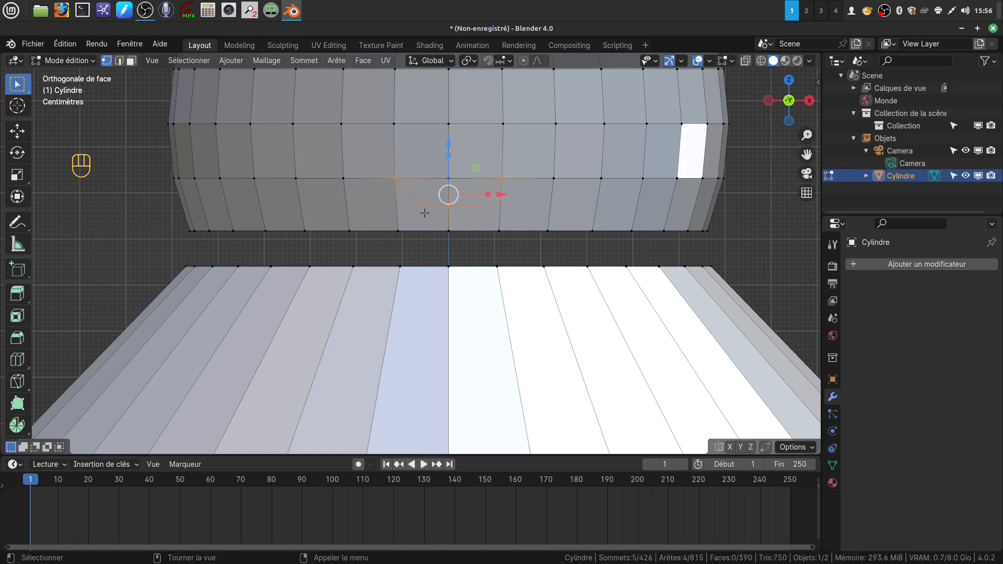
Knife-cut a vertical edge from the trapezoid's lower-left corner down to the dome's open rim
key("alt+a")
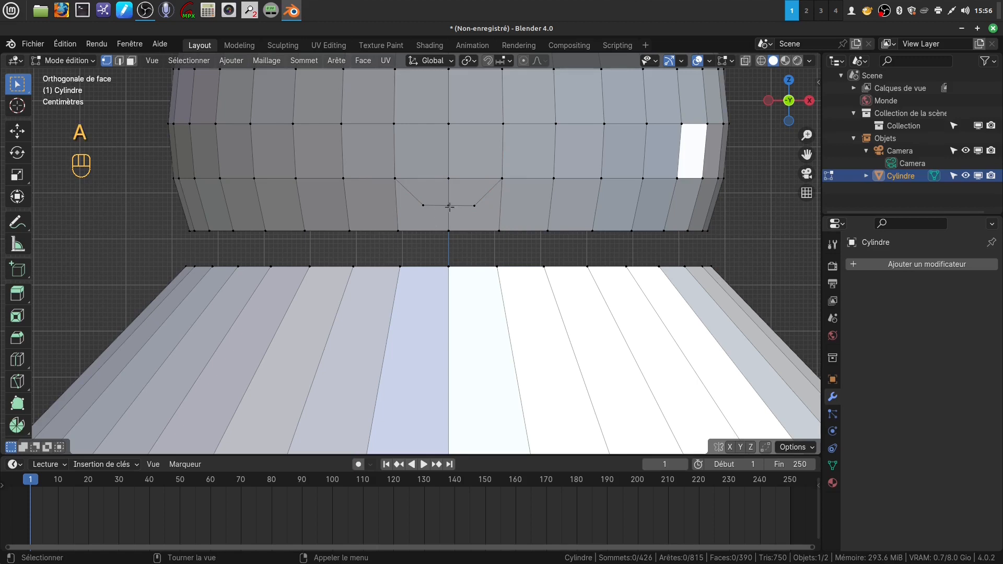
key("k")
left_click(423, 206)
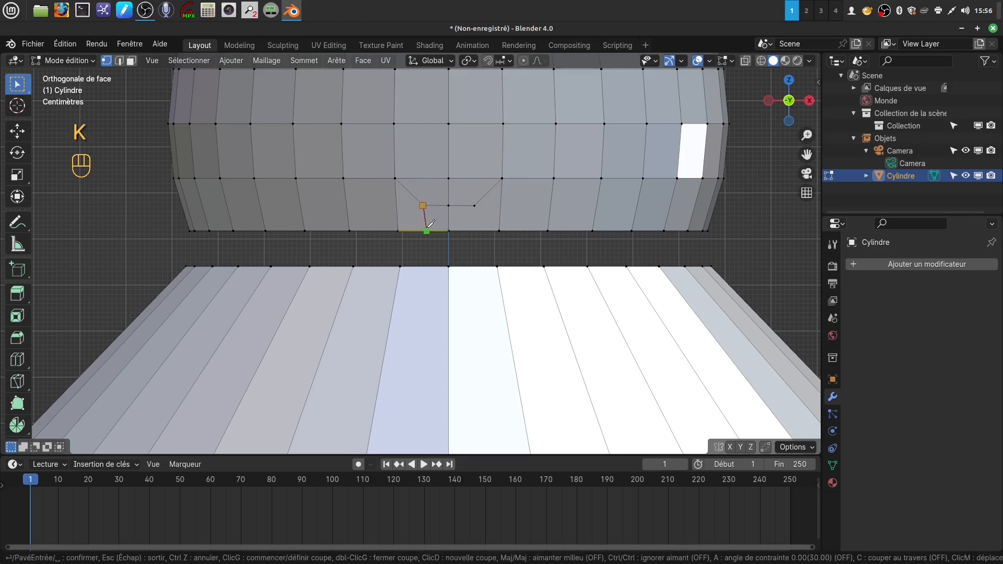
left_click(423, 230)
key("Return")
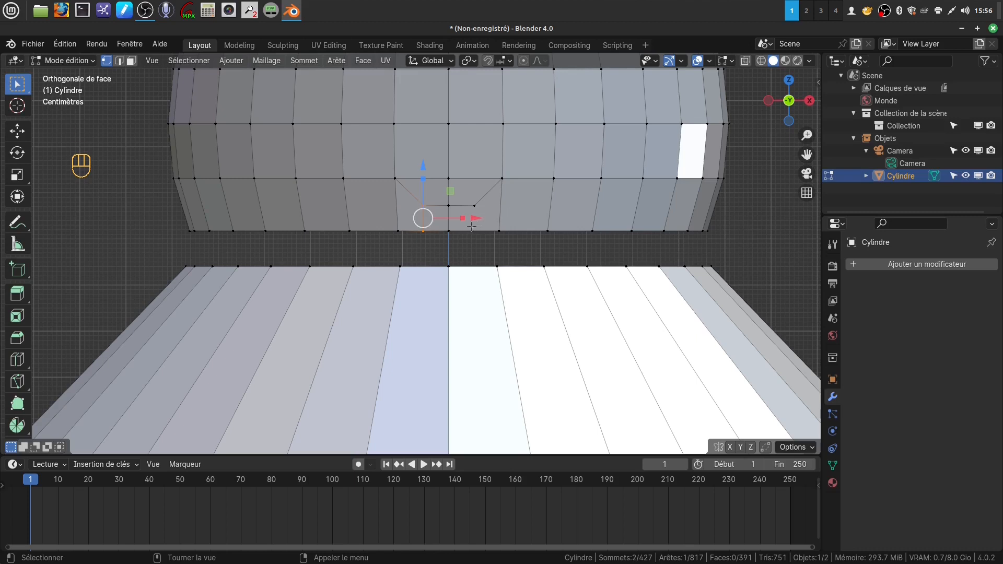
Knife-cut a matching vertical edge from the trapezoid's lower-right corner down to the dome's open rim
key("alt+a")
key("k")
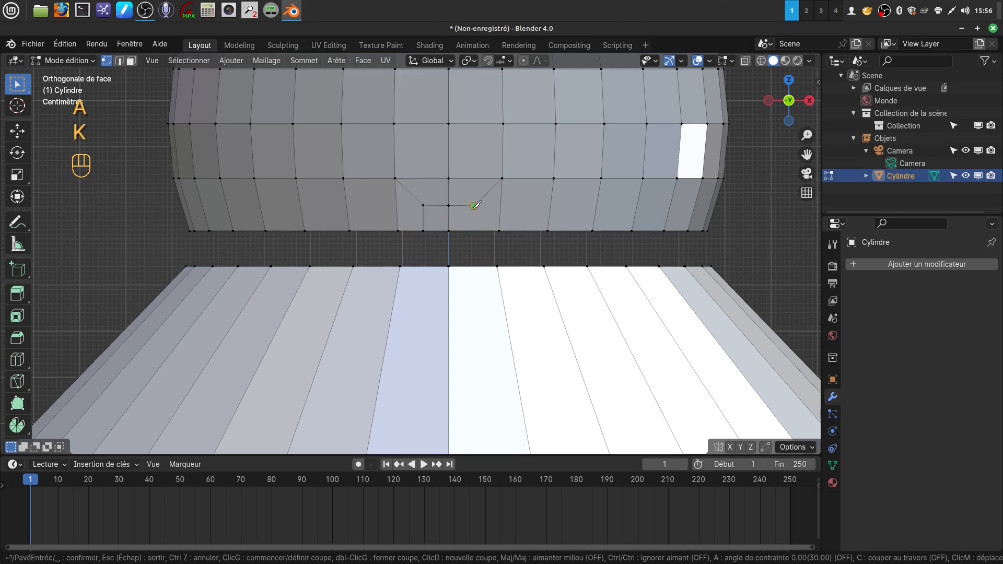
left_click(474, 205)
left_click(475, 230)
key("Return")
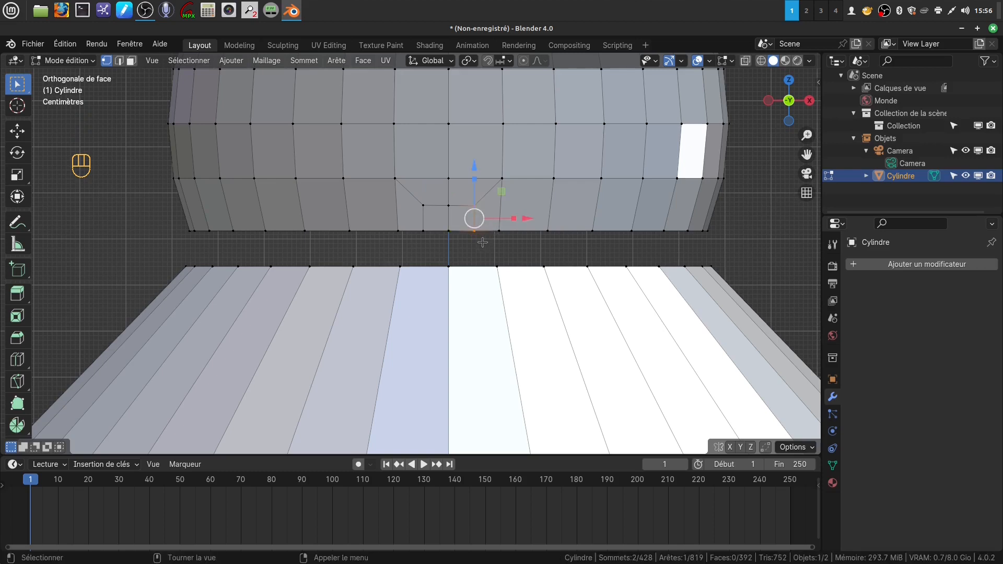
Select the dome's lower edge loop and even out its vertex spacing with LoopTools Space
key("a")
key("alt")
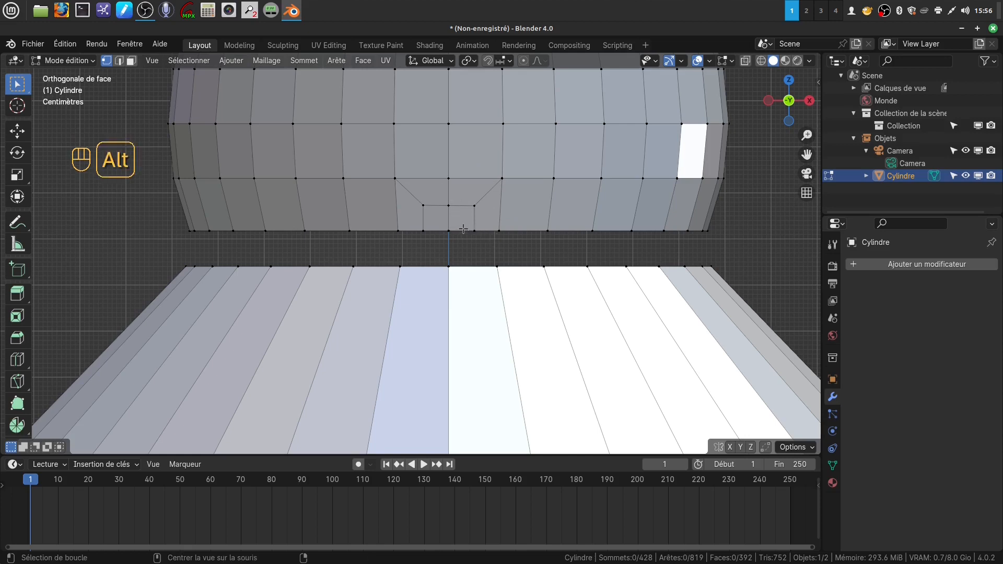
left_click(462, 230, "alt")
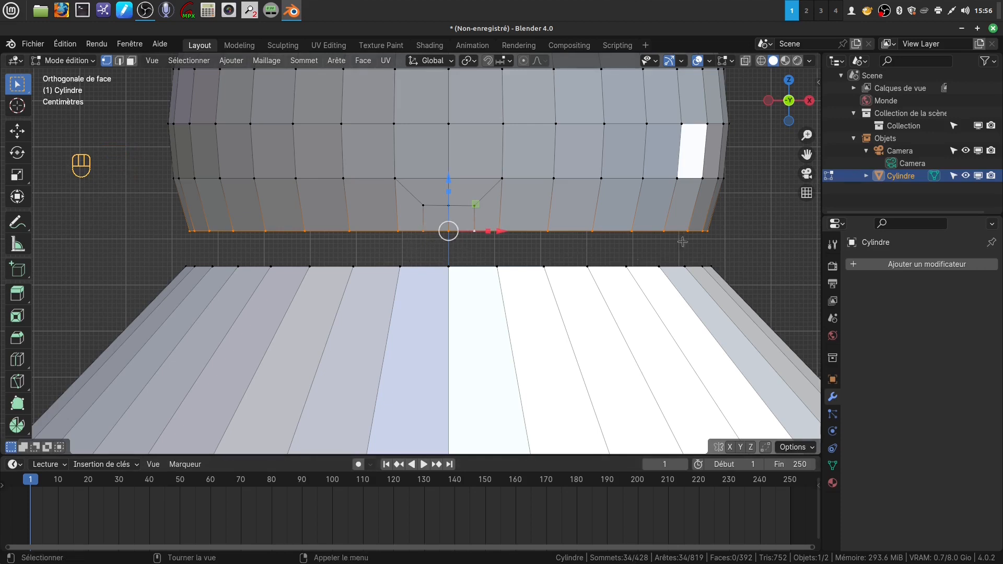
left_click(498, 258)
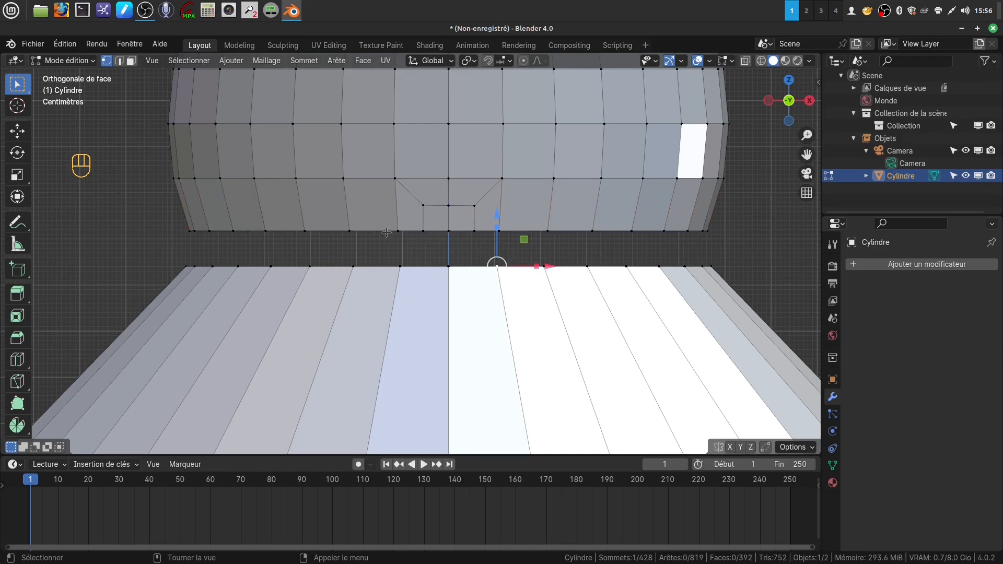
left_click(574, 230, "alt")
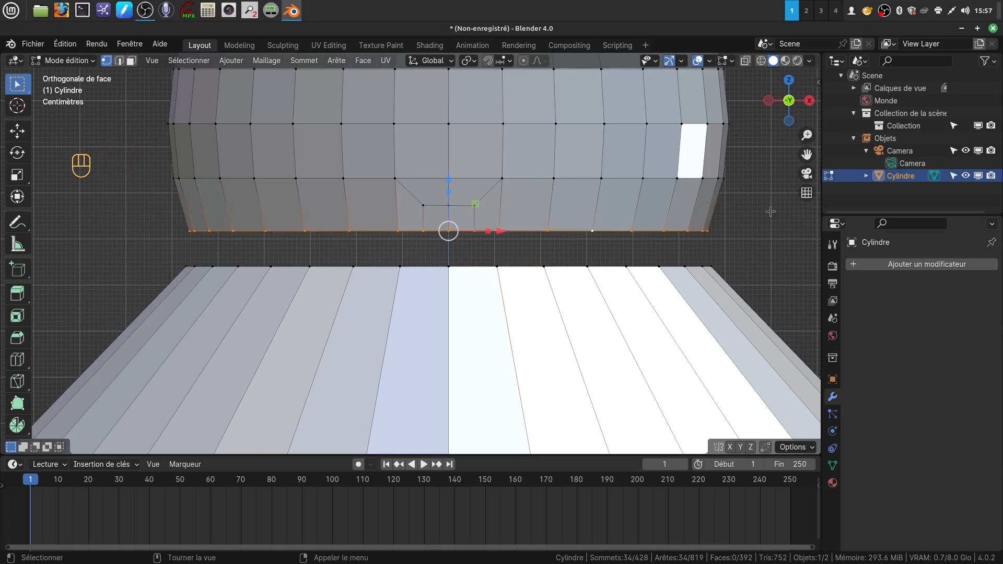
right_click(740, 199)
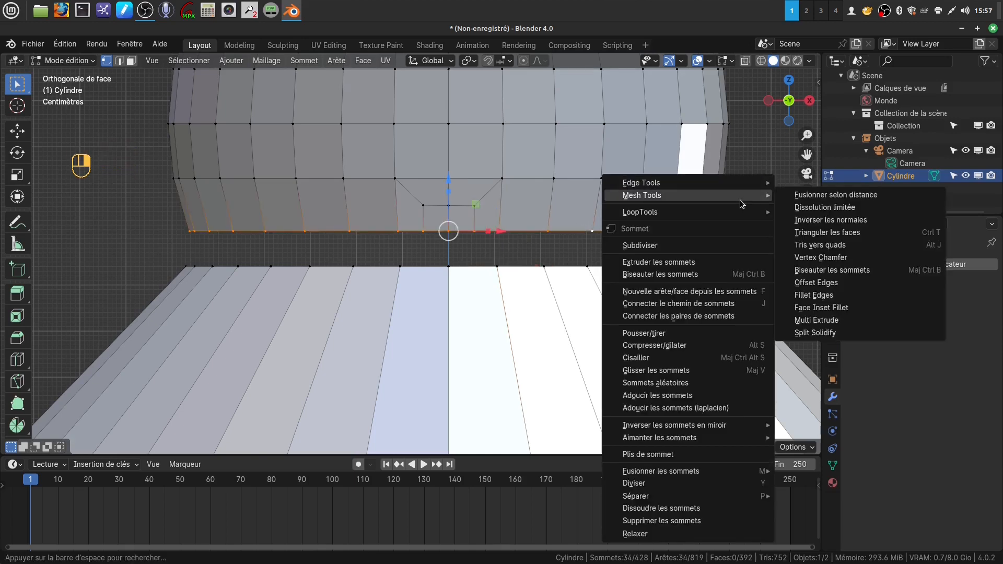
mouse_move(706, 214)
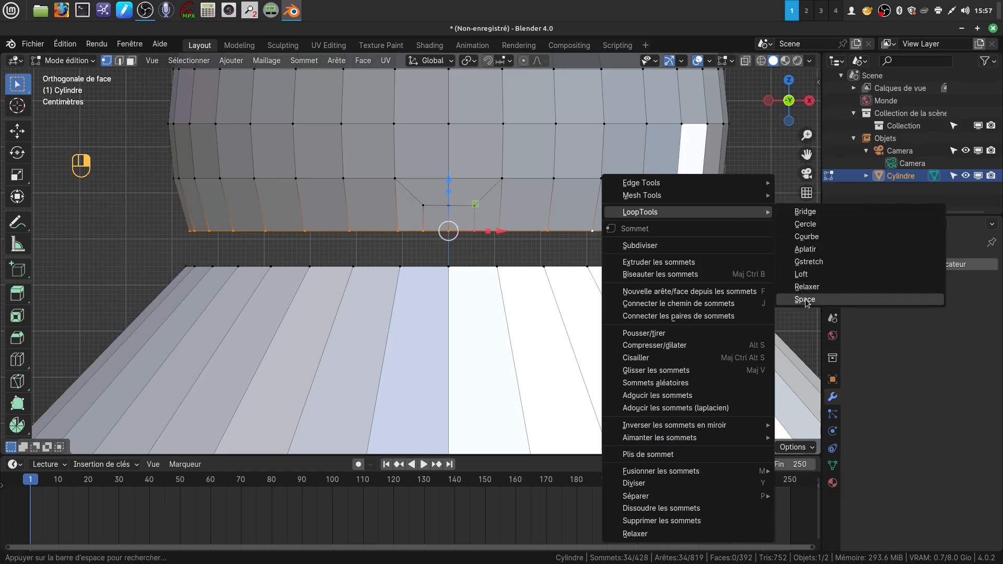
left_click(804, 299)
Add the shoulder's upper edge loop to the selection and bridge it with the dome's lower loop
key("shift")
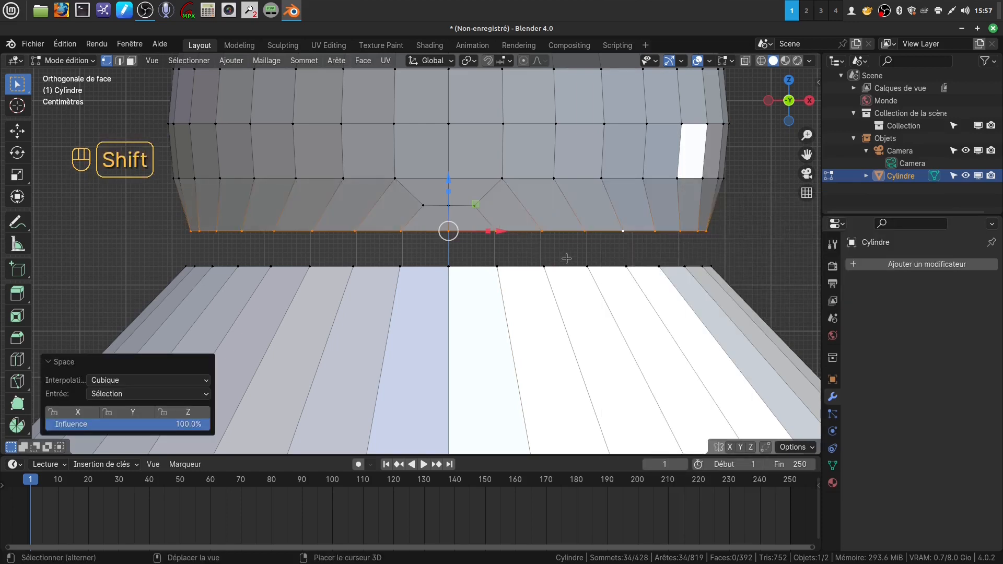
left_click(569, 267, "alt+shift")
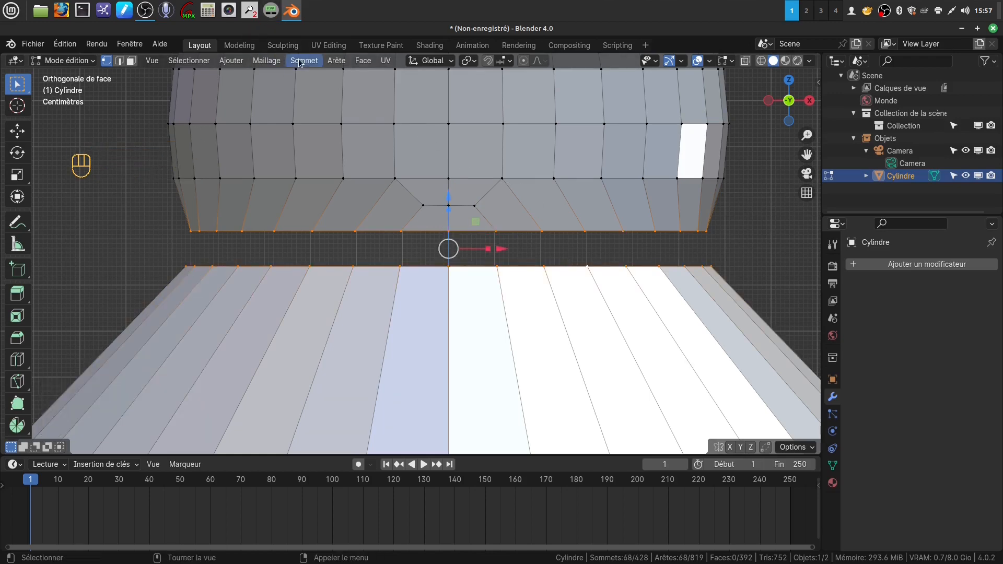
left_click(337, 61)
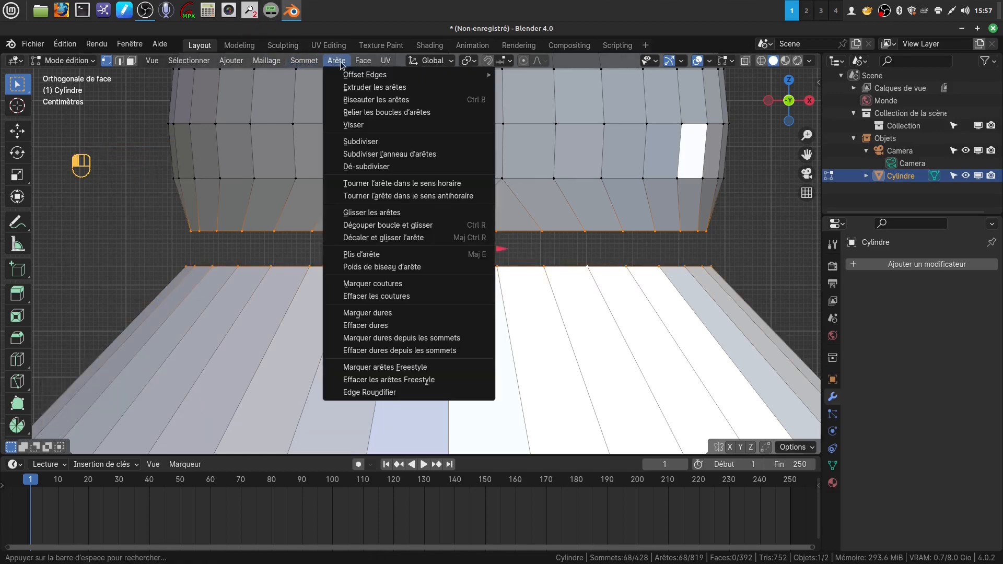
left_click(393, 113)
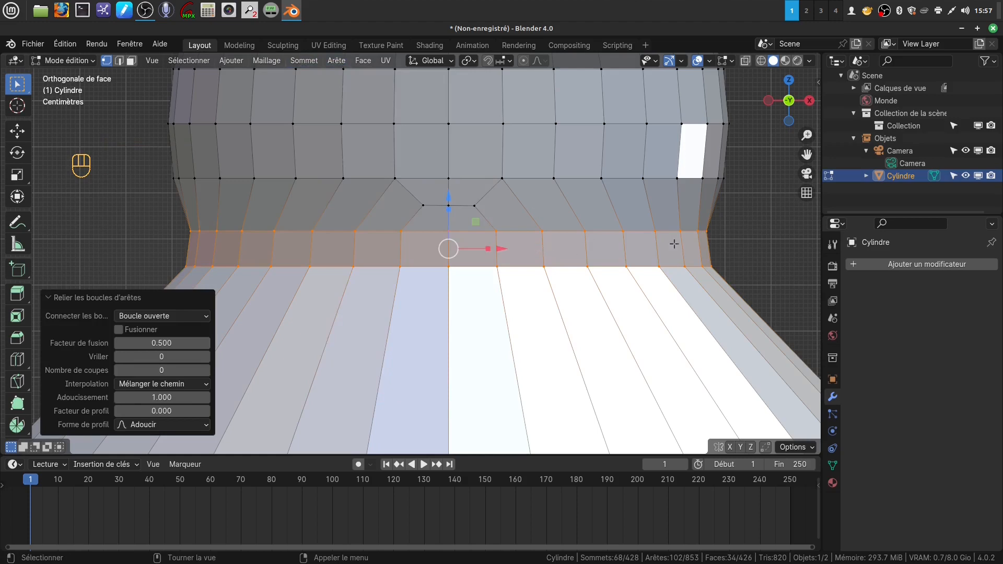
Add one centred loop cut around the bridged neck band and scale it inward to about 0.940
scroll(674, 244, "down", 2)
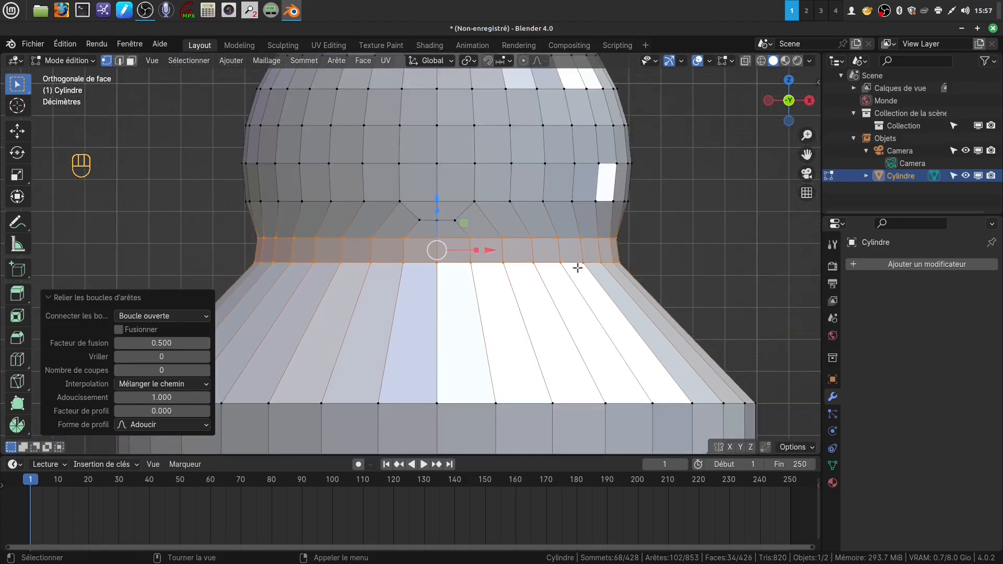
key("a")
key("a")
key("ctrl")
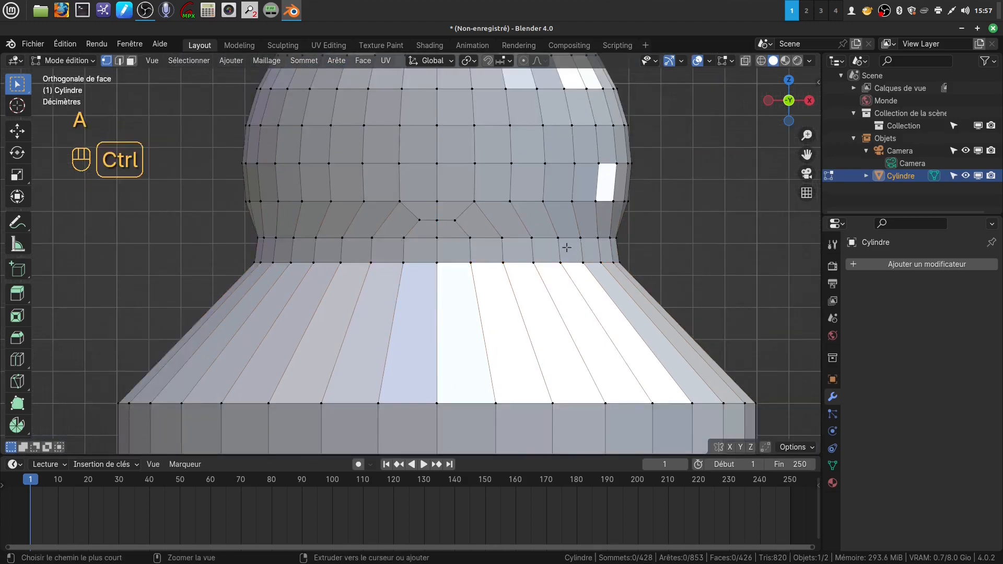
key("ctrl+r")
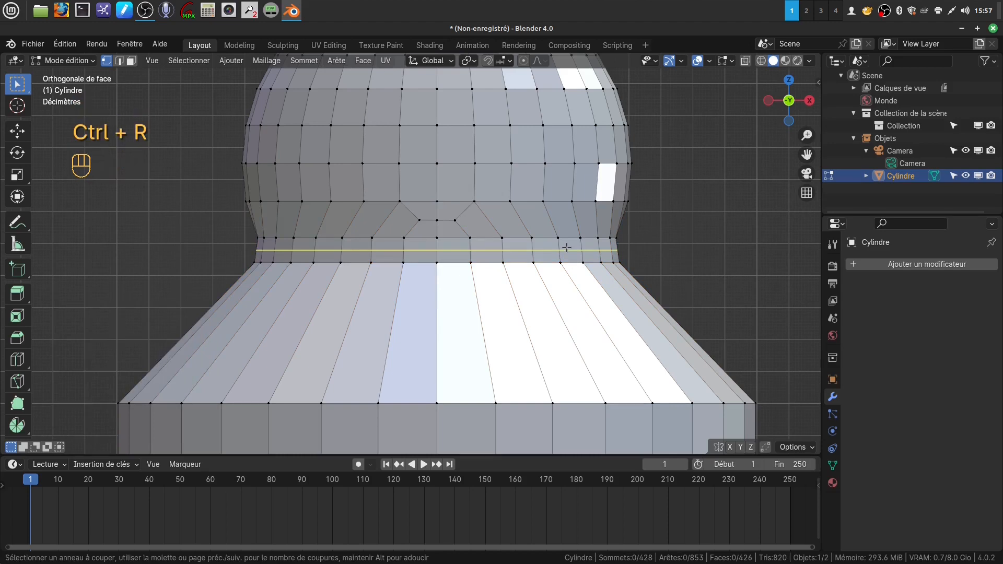
left_click(566, 247)
right_click(566, 247)
key("s")
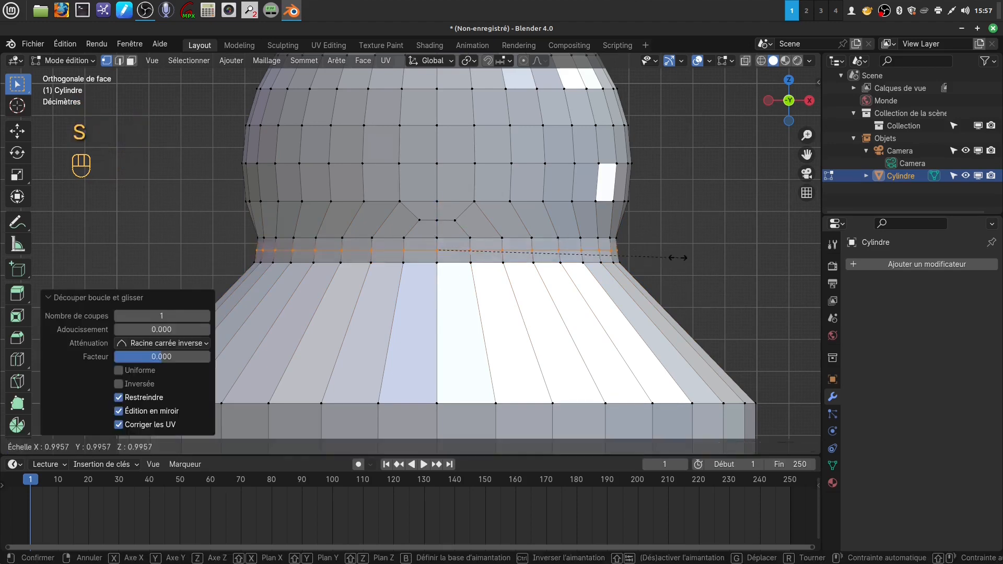
left_click(664, 260)
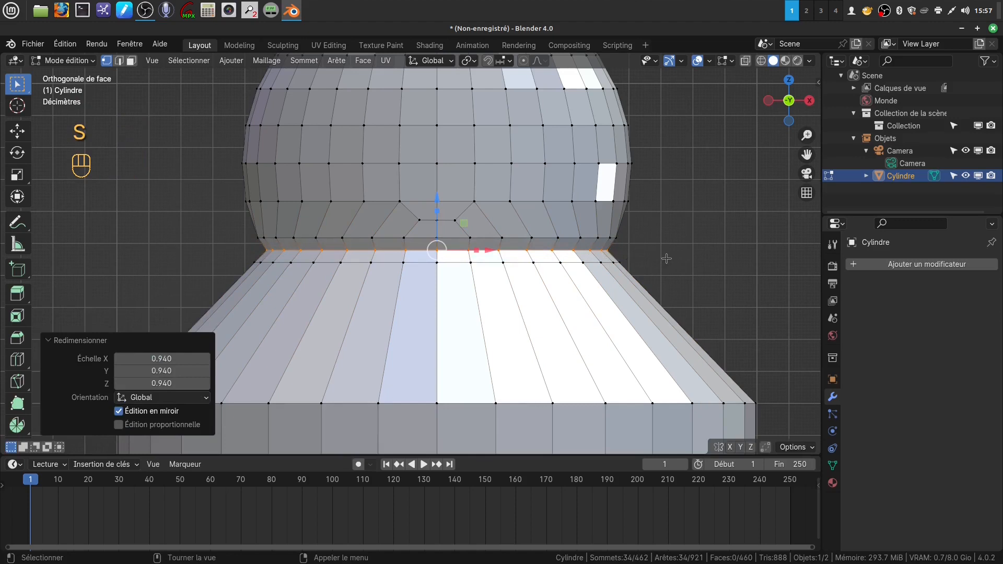
Bevel the narrowed neck loop with 2 segments and a width of about 0.026 m
key("ctrl+b")
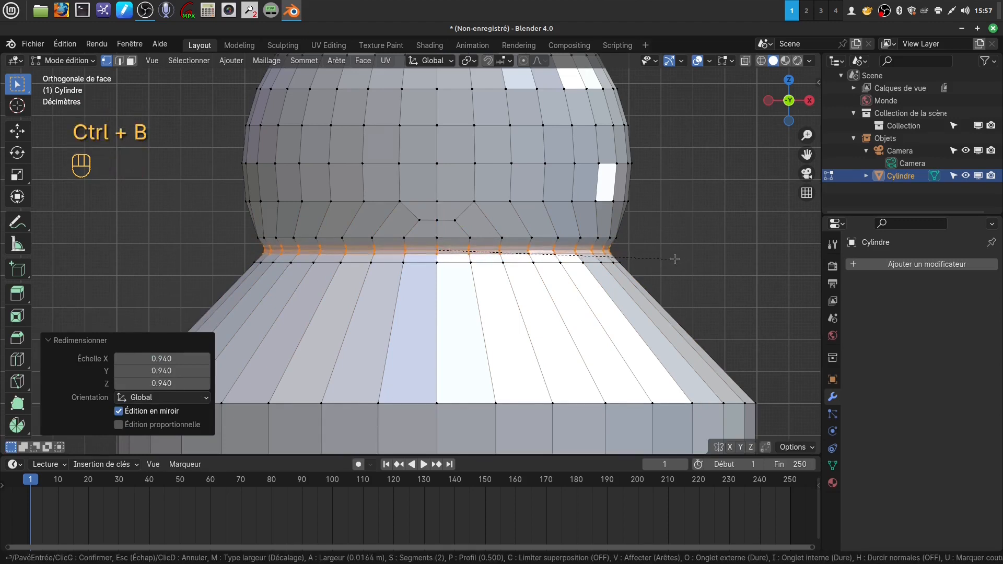
left_click(677, 257)
scroll(579, 267, "down", 4)
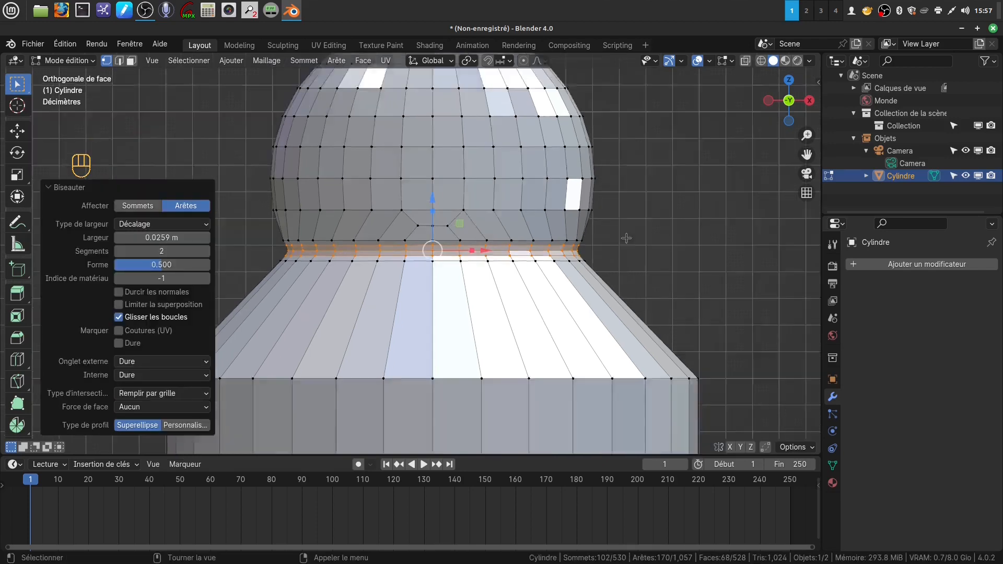
Return to Object Mode and apply smooth shading with auto smooth at 30° to the whole object
key("Tab")
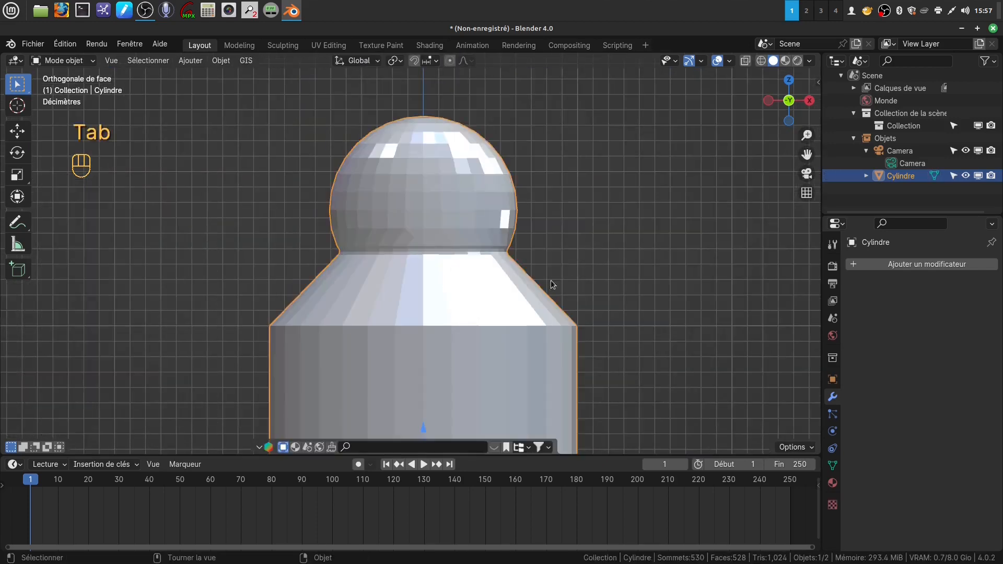
right_click(413, 219)
left_click(399, 216)
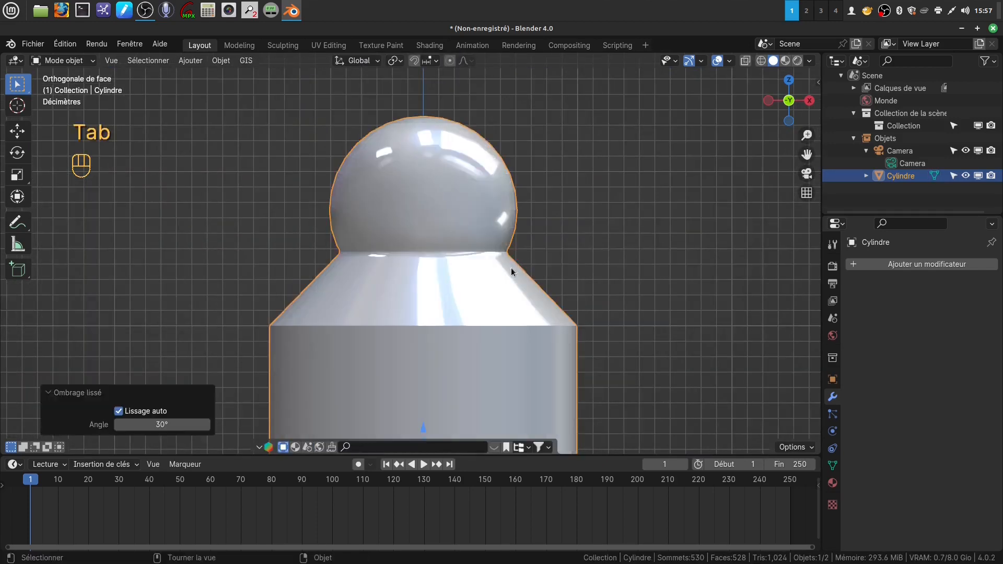
scroll(551, 224, "down", 2)
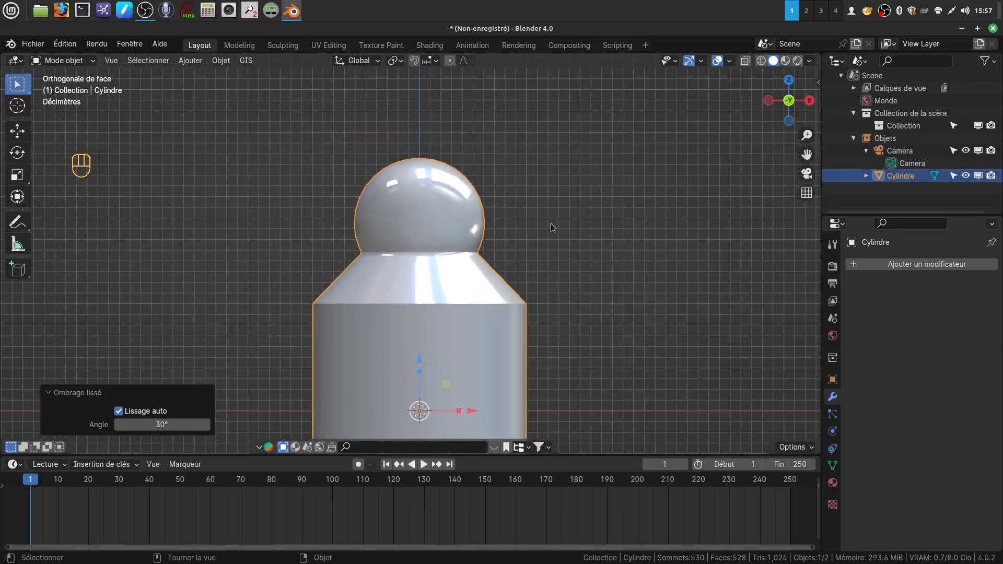
scroll(515, 315, "up", 2)
Bevel the edge loop between the shoulder and the cylinder body with 2 segments, about 0.189 m wide
key("Tab")
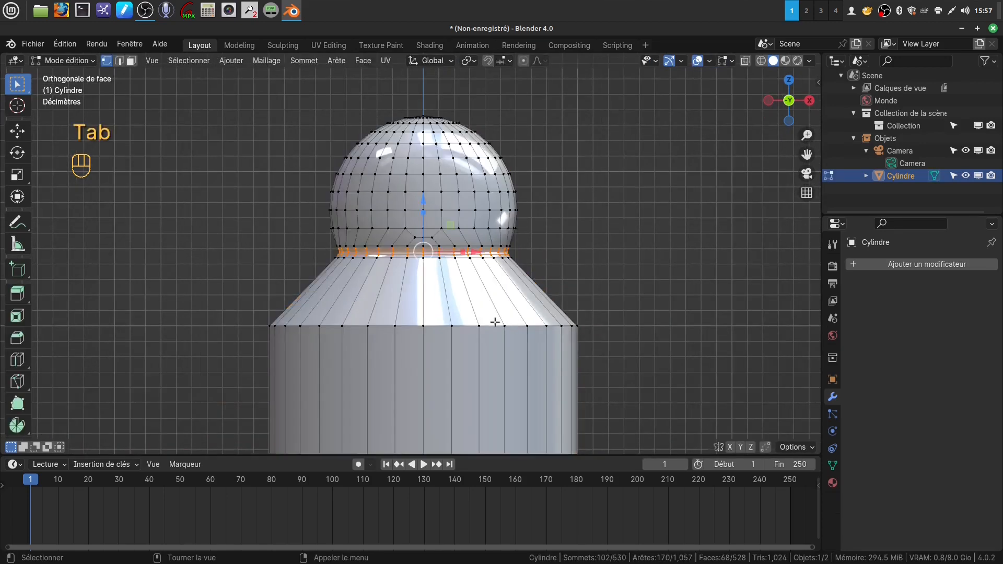
left_click(494, 325, "alt")
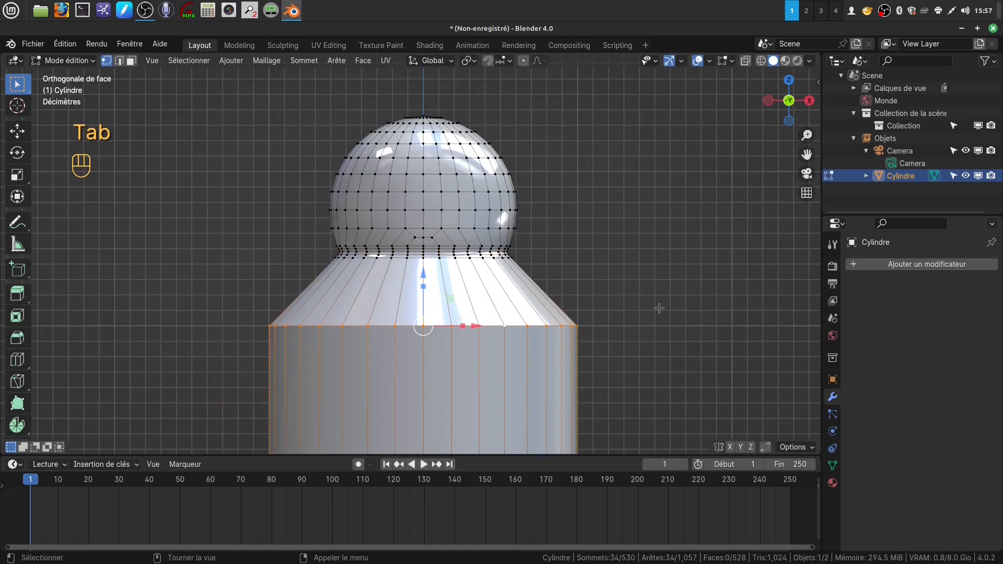
key("ctrl+b")
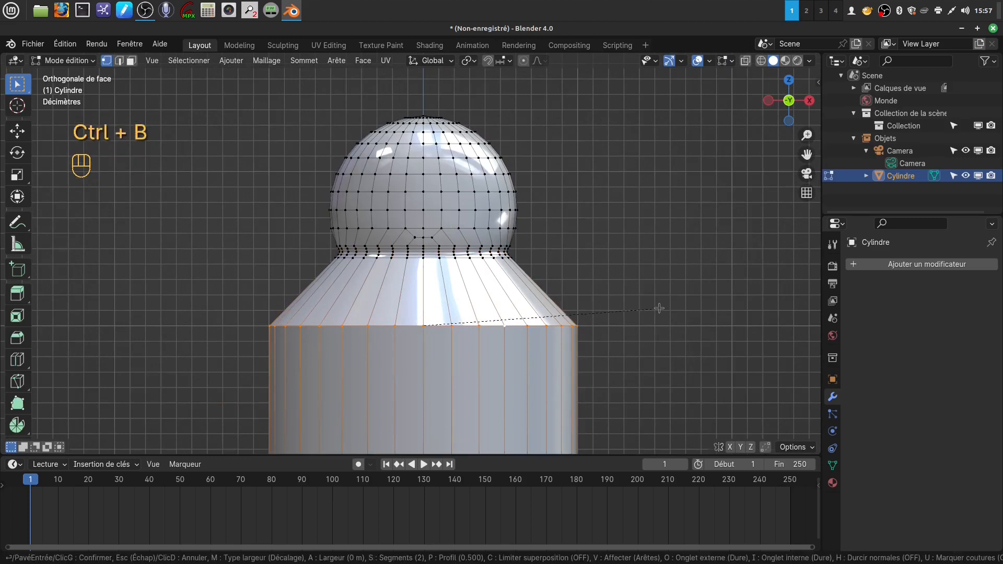
left_click(690, 308)
scroll(626, 309, "down", 2)
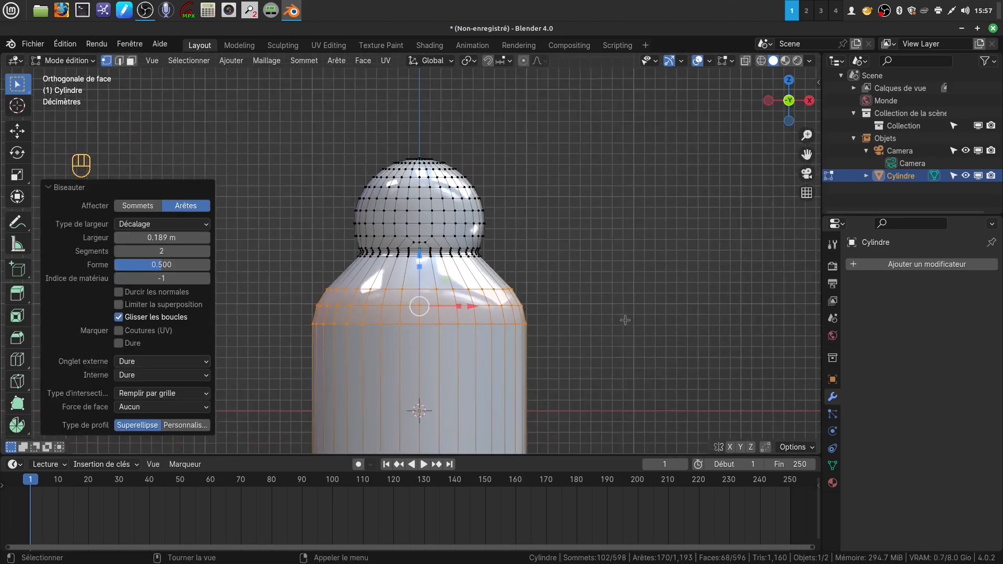
In Object Mode, add a Catmull-Clark Subdivision Surface modifier and set its viewport level to 2
key("Tab")
left_click(916, 262)
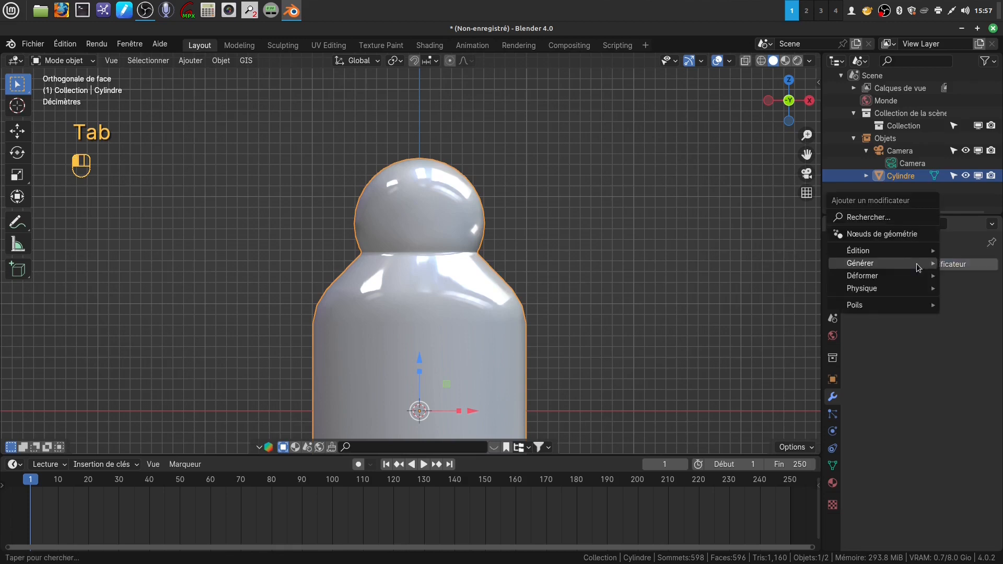
mouse_move(916, 263)
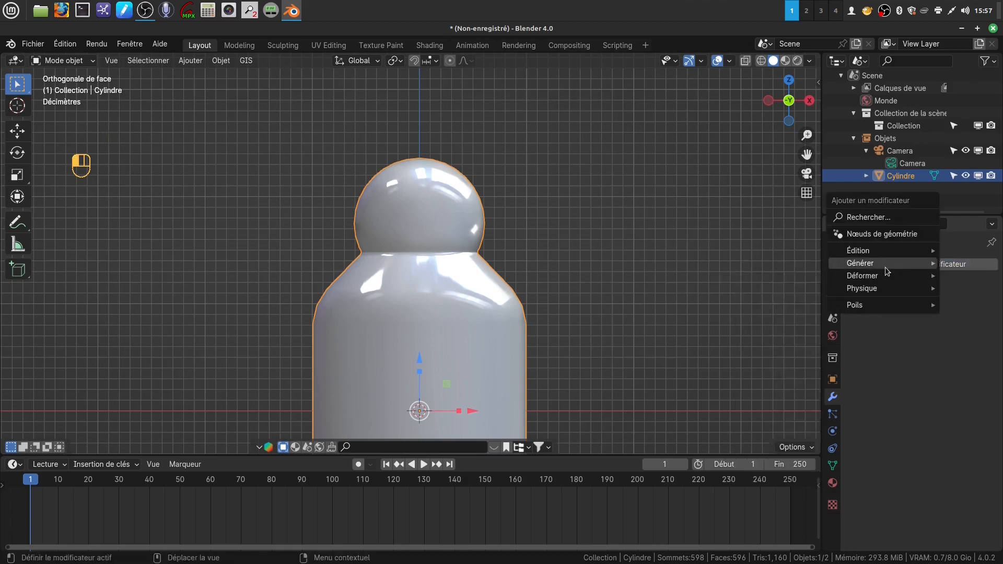
left_click(772, 425)
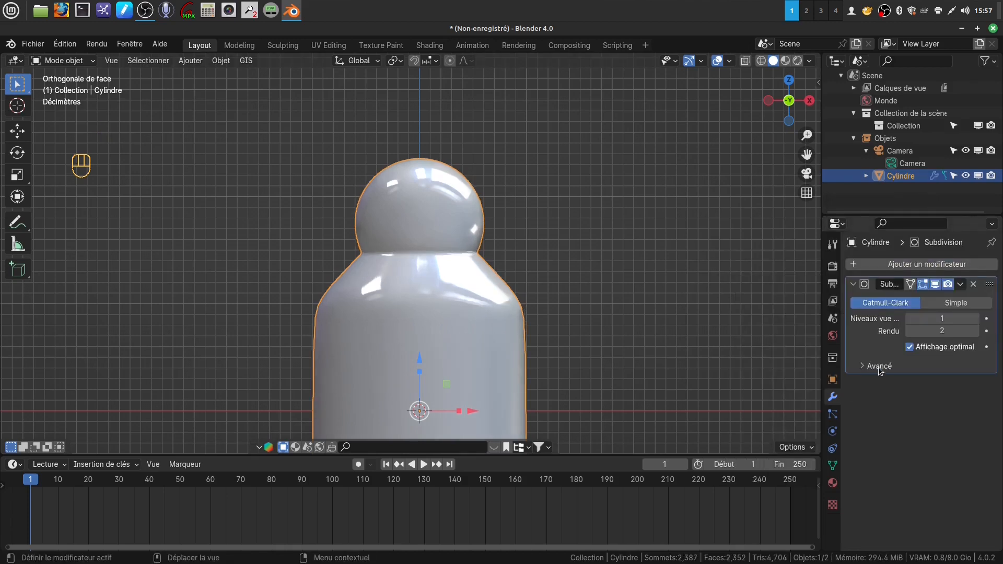
left_click(976, 319)
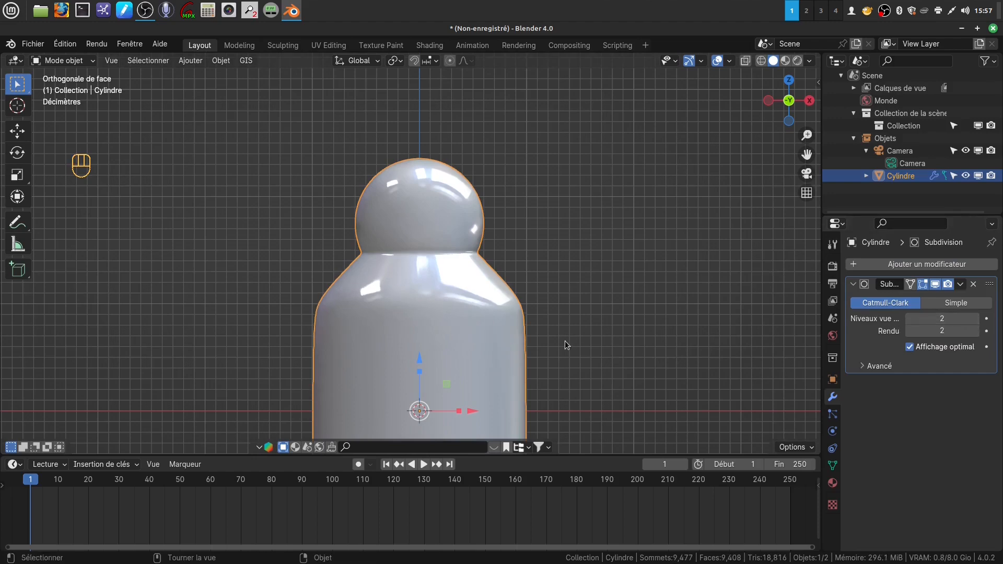
middle_click_drag(565, 341, 669, 354)
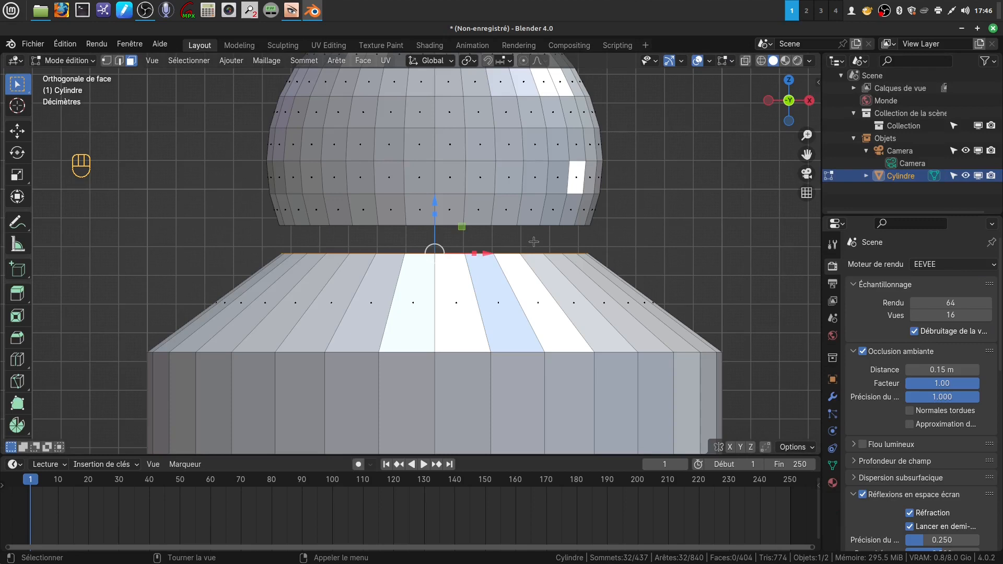
In vertex mode, select the dome's lower edge loop to compare its vertex count with the shoulder loop
scroll(455, 272, "down", 2)
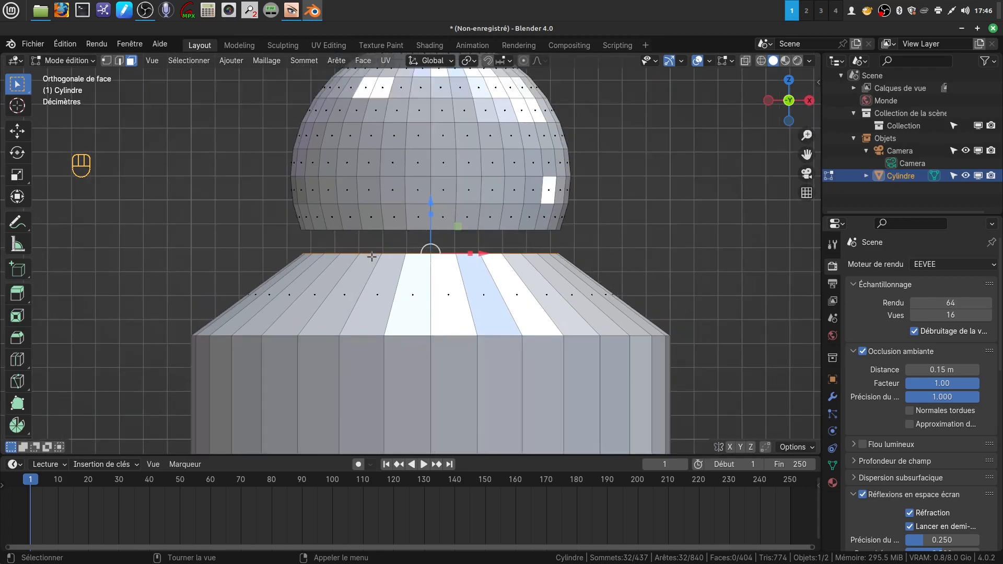
left_click(106, 60)
key("alt")
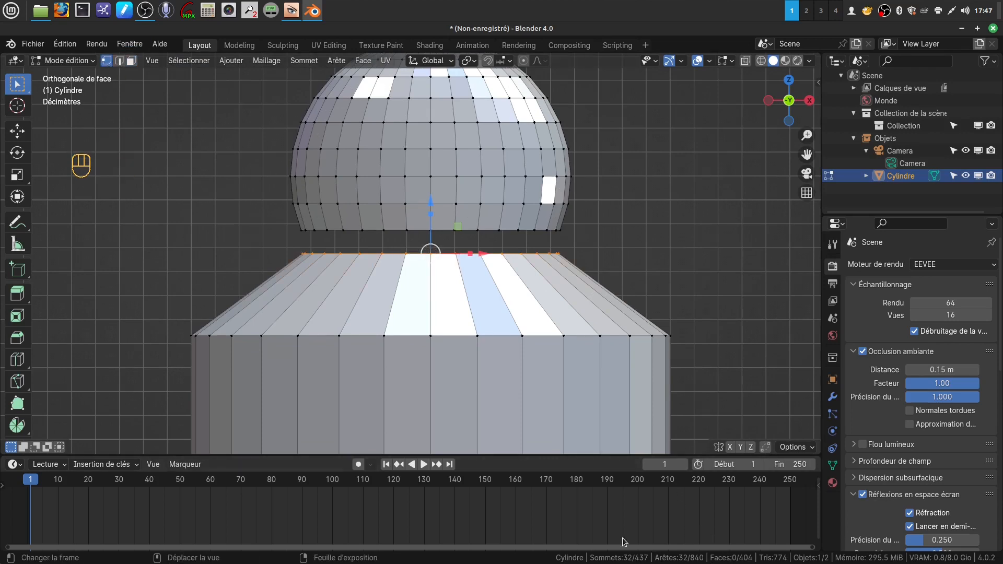
left_click(397, 229, "alt")
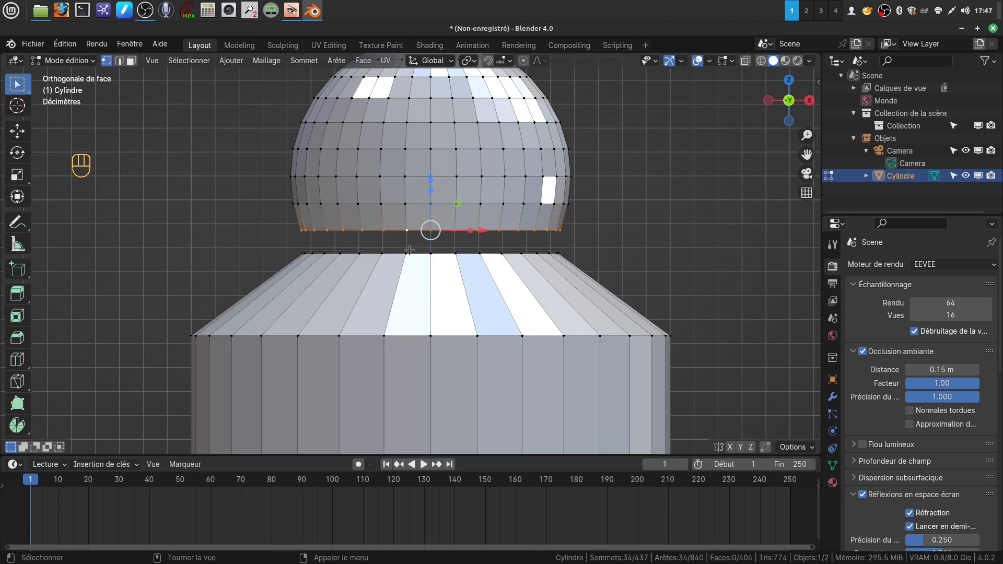
scroll(499, 272, "up", 1)
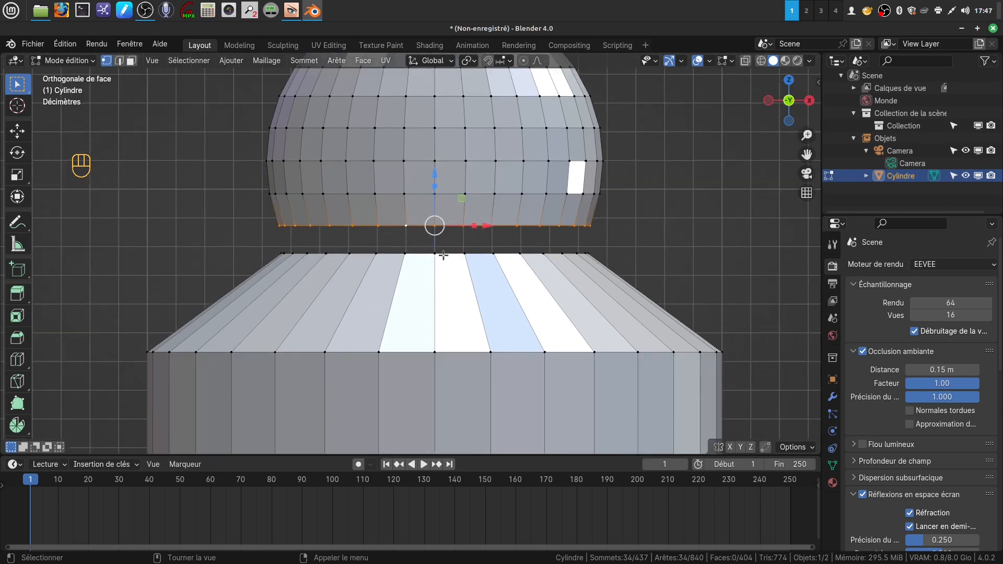
Knife-cut horizontally across the dome's two front-centre bottom faces, ending diagonally at the next lower-loop vertex on the +X side
key("alt+a")
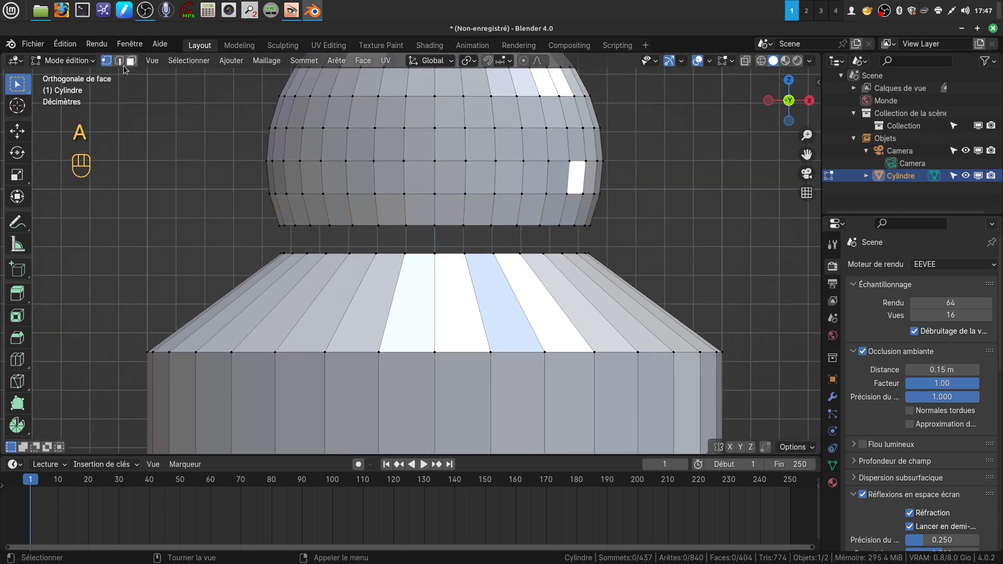
key("k")
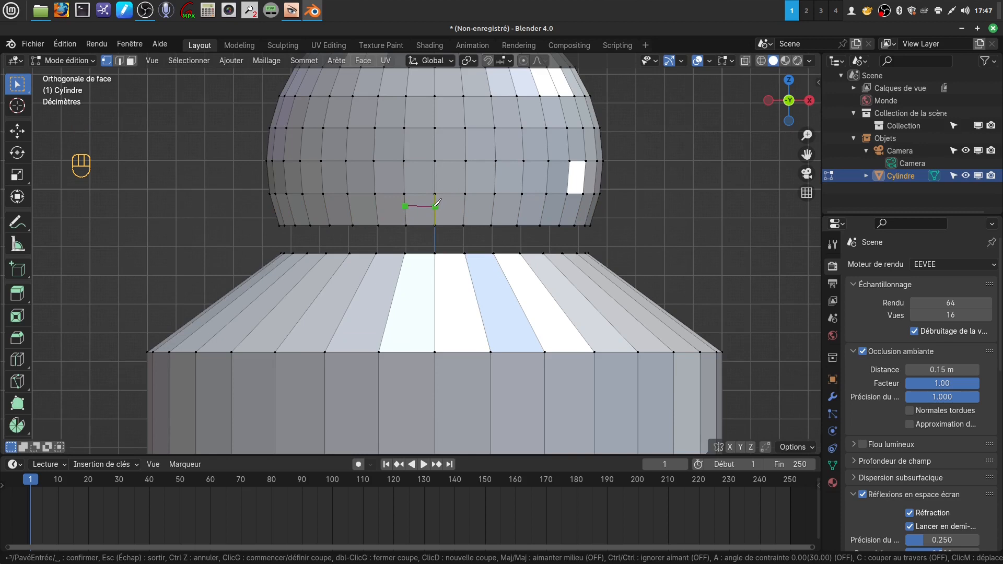
left_click(441, 205)
key("Return")
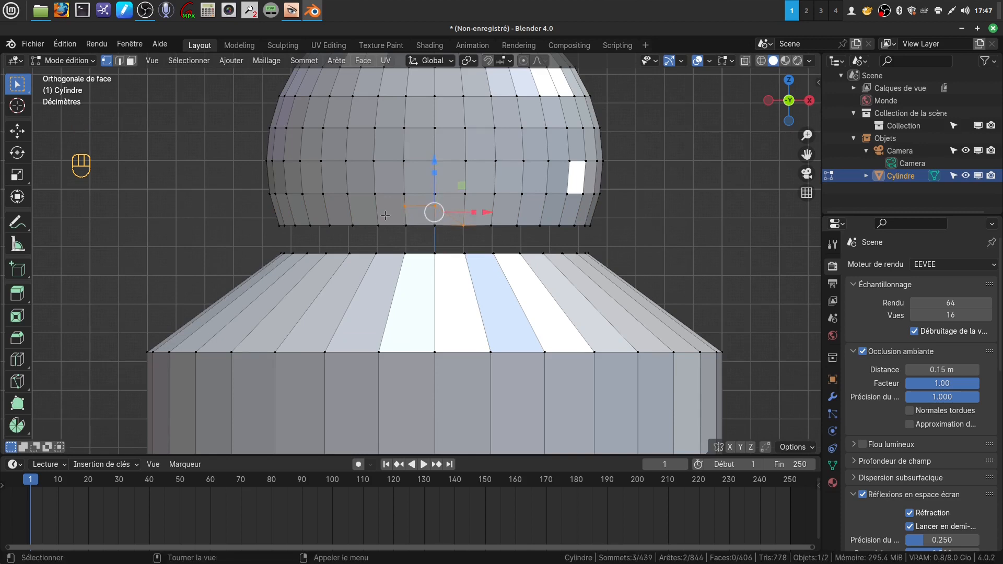
Knife-cut diagonally from the new cut's -X end down to the neighbouring vertex on the dome's lower loop
key("a")
key("k")
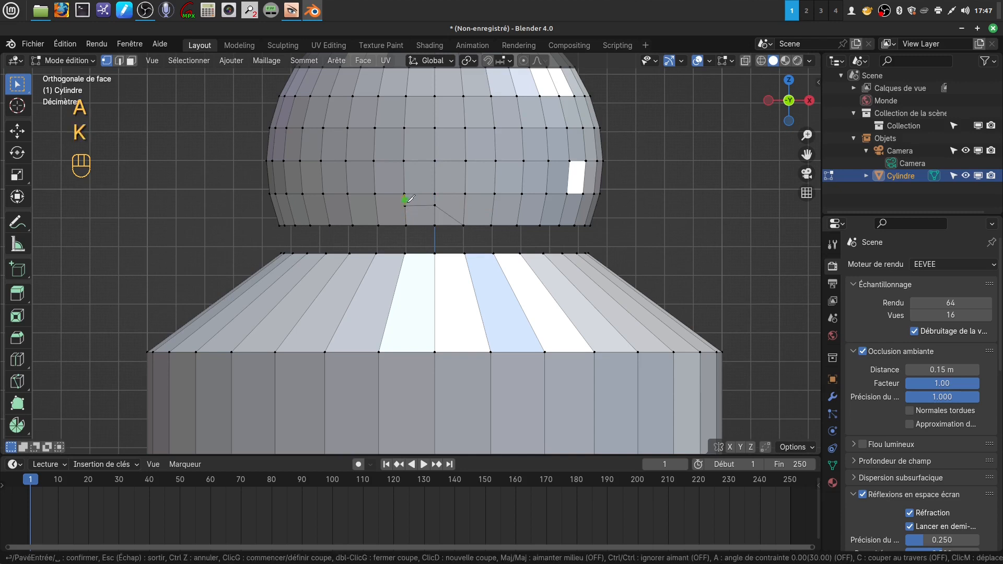
left_click(405, 205)
left_click(380, 221)
key("Return")
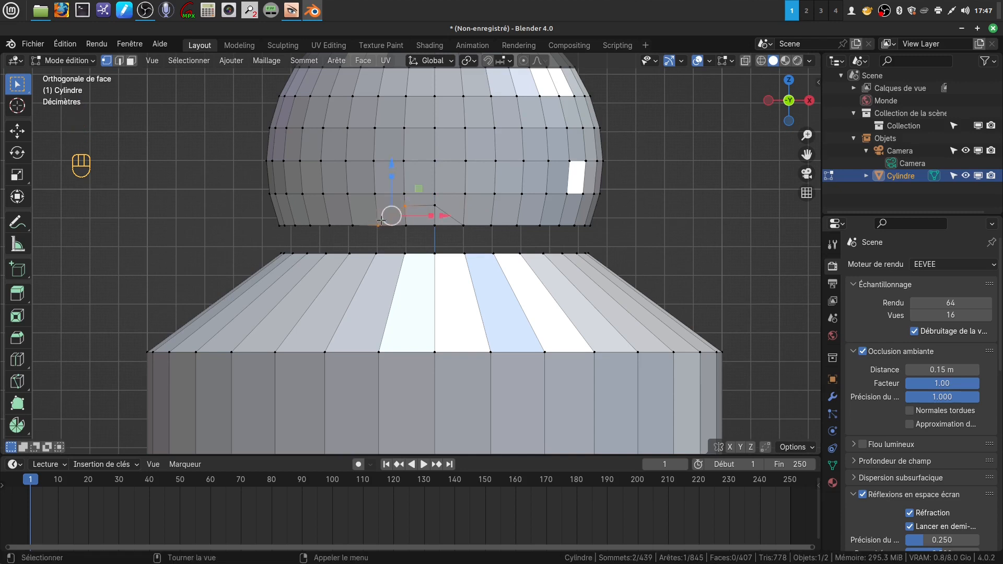
Select the two lower-loop vertices enclosed by the new cuts and dissolve them
left_click(409, 235)
left_click(434, 242, "shift")
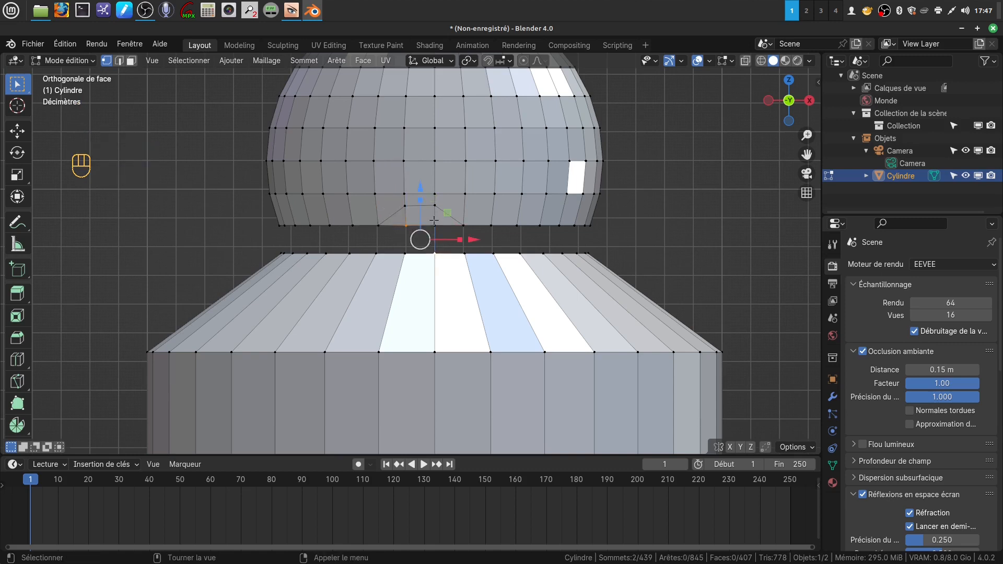
left_click(435, 224, "shift")
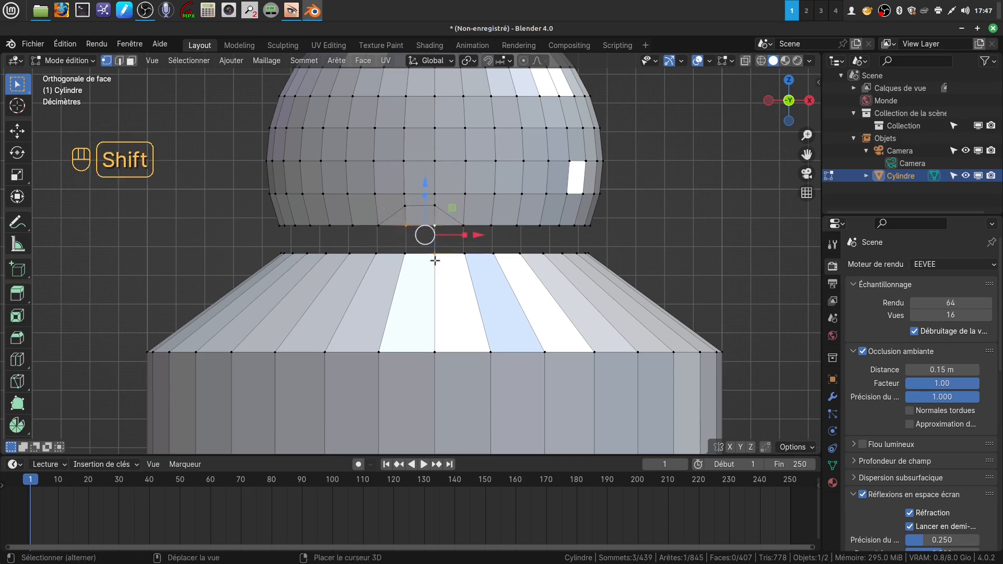
left_click(435, 260, "shift")
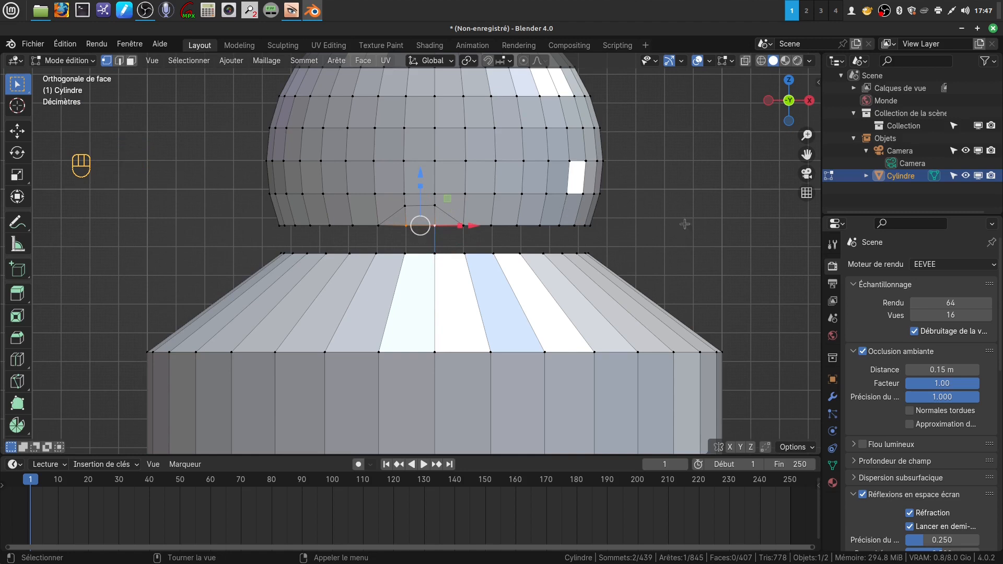
key("x")
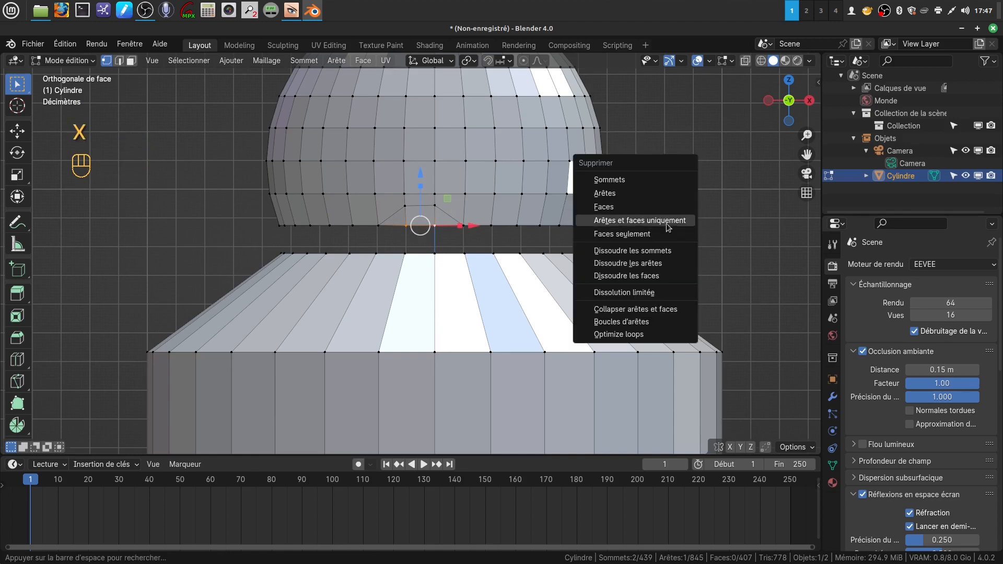
left_click(673, 255)
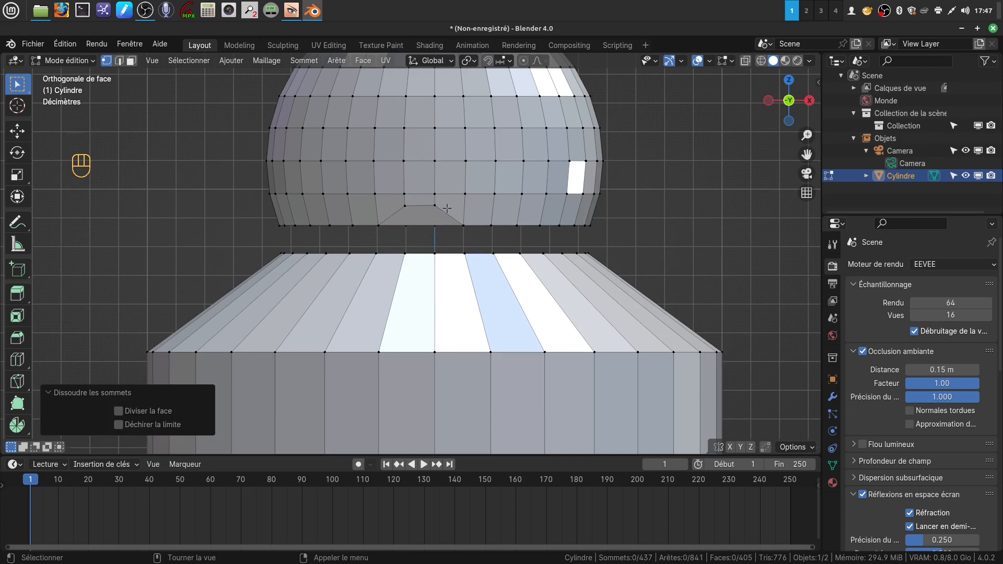
Select the dome's lower edge loop and space its vertices evenly with LoopTools Space
left_click(476, 225, "alt")
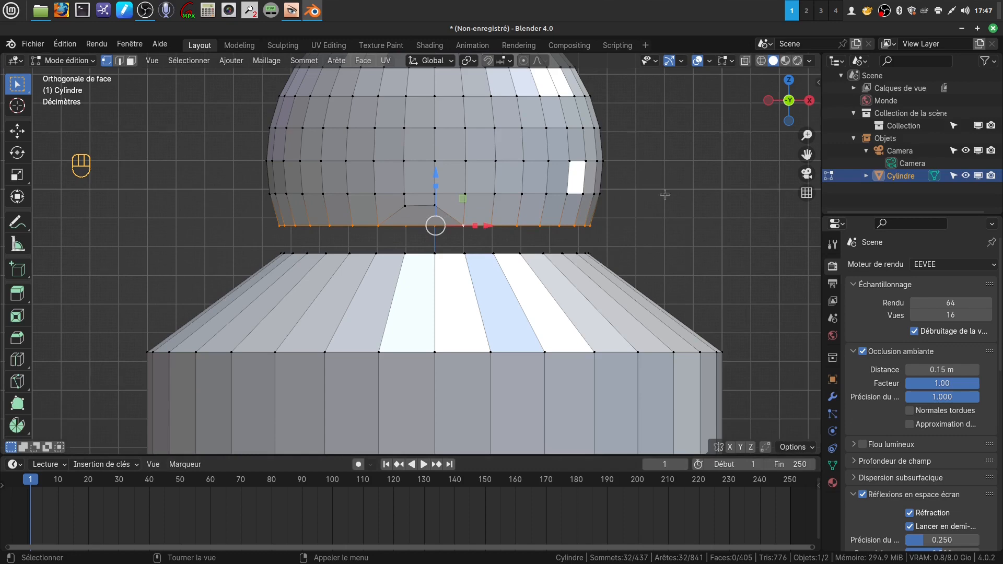
middle_click_drag(664, 195, 655, 178)
right_click(653, 177)
mouse_move(641, 177)
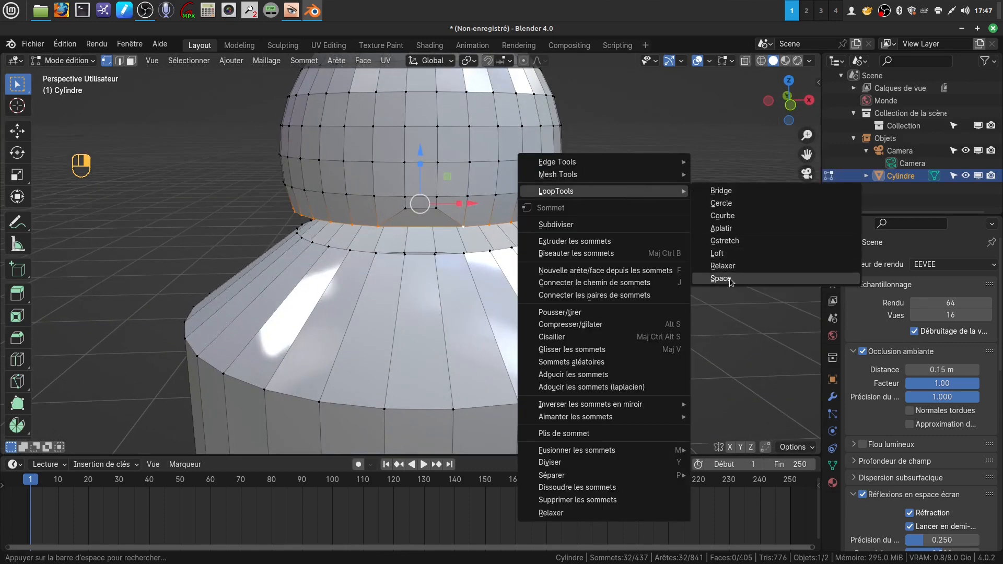
left_click(729, 277)
middle_click_drag(597, 227, 577, 223)
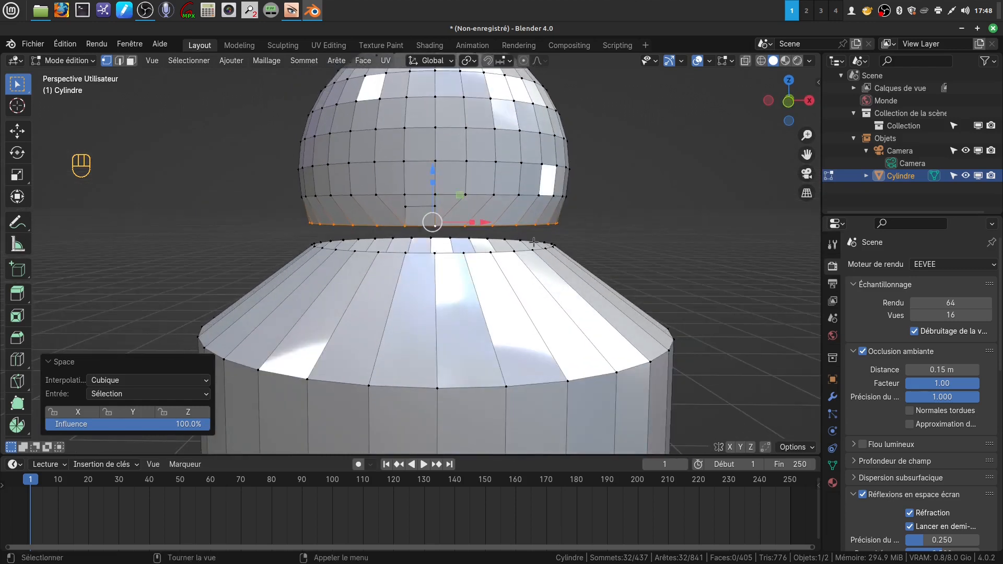
Add the shoulder's upper edge loop to the selection and bridge the two edge loops
left_click(470, 254, "alt+shift")
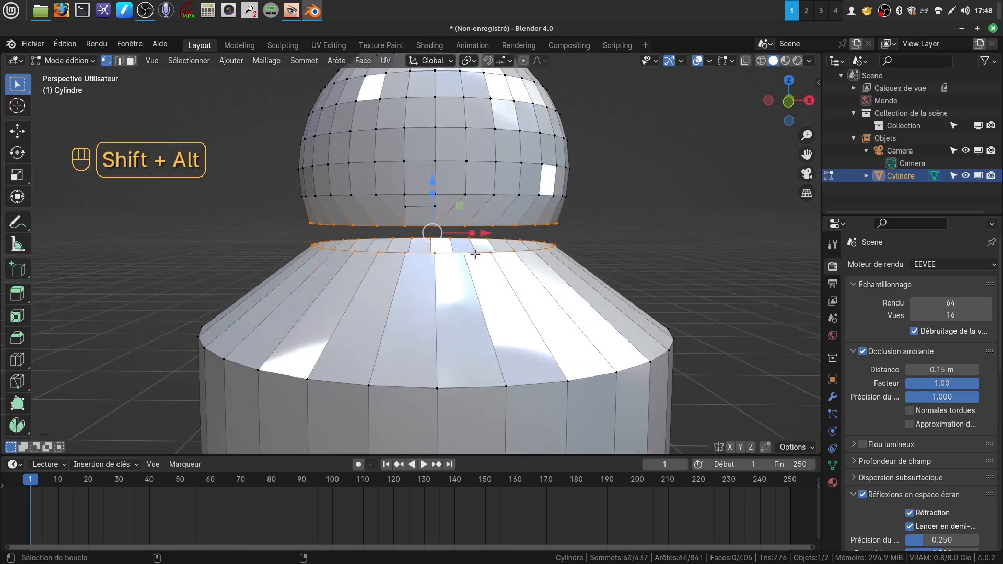
left_click(336, 60)
left_click(382, 110)
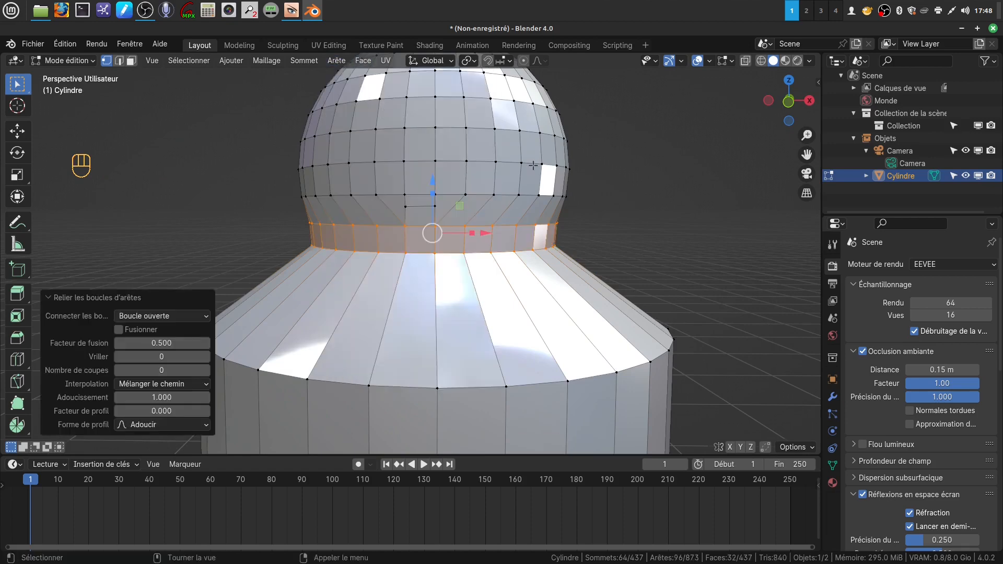
Examine the bridged neck in Object Mode and Edit Mode, checking the dome, the new faces and the shoulder
scroll(533, 165, "up", 3)
key("Tab")
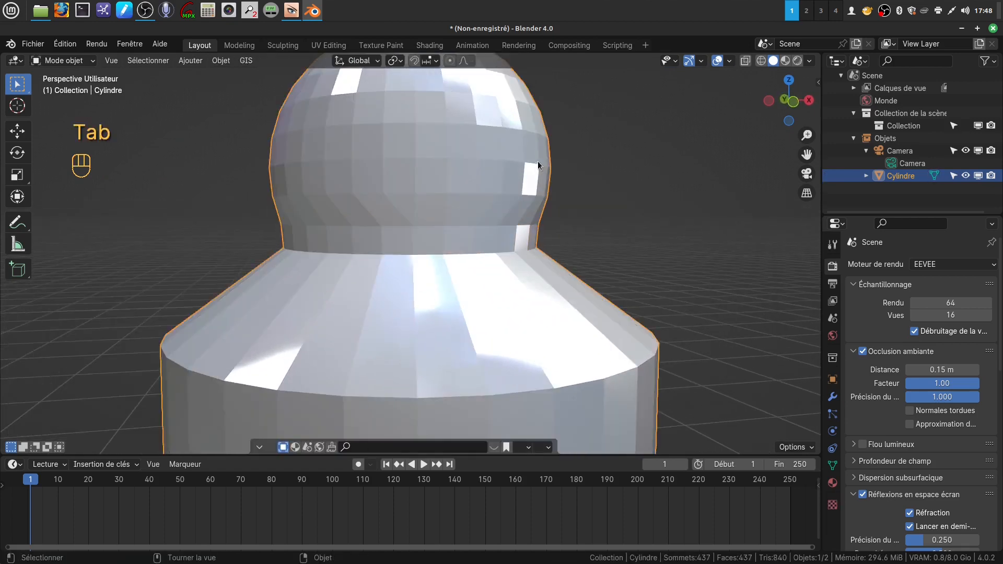
mouse_move(538, 165)
middle_mouse_down()
mouse_move(584, 149)
mouse_move(556, 165)
middle_mouse_up()
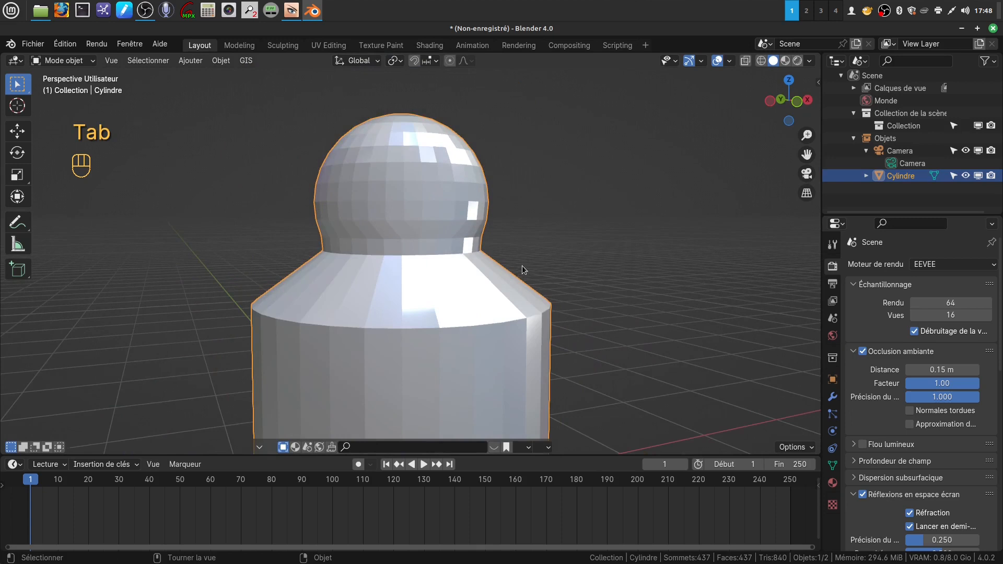
mouse_move(522, 266)
middle_mouse_down("shift")
mouse_move(539, 244)
mouse_move(531, 253)
middle_mouse_up("shift")
key("Tab")
scroll(515, 318, "up", 5)
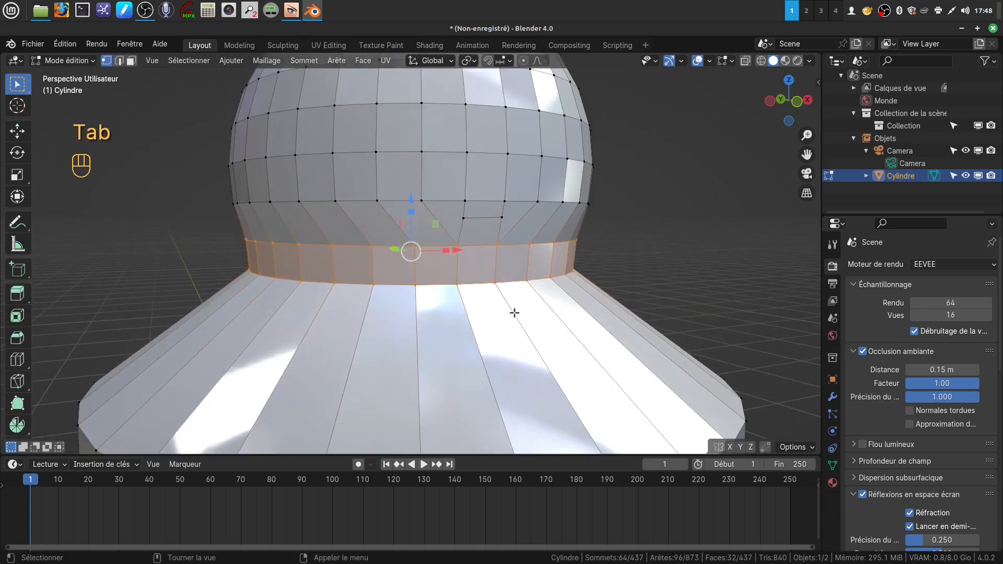
scroll(490, 222, "down", 4)
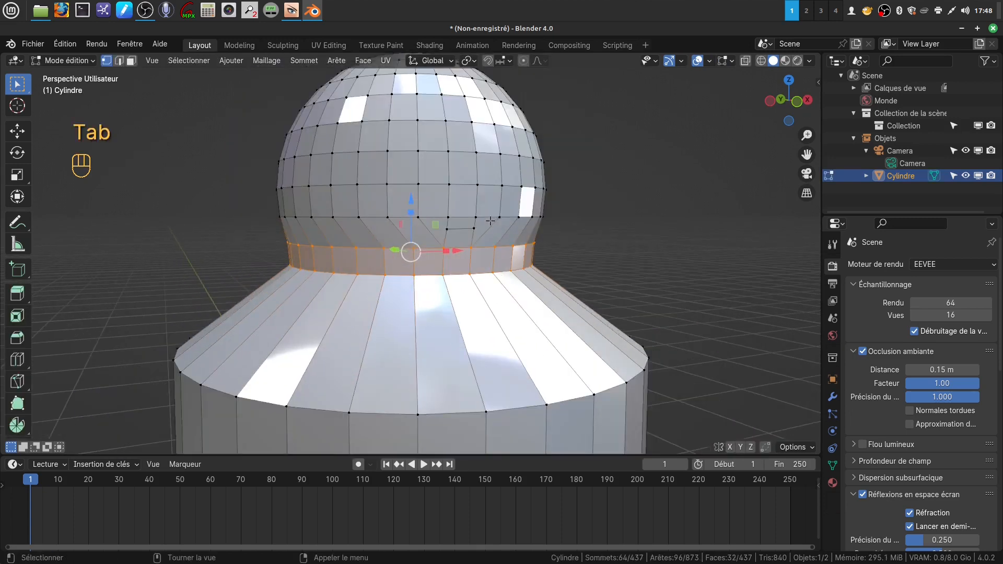
middle_click_drag(517, 219, 500, 217, "shift")
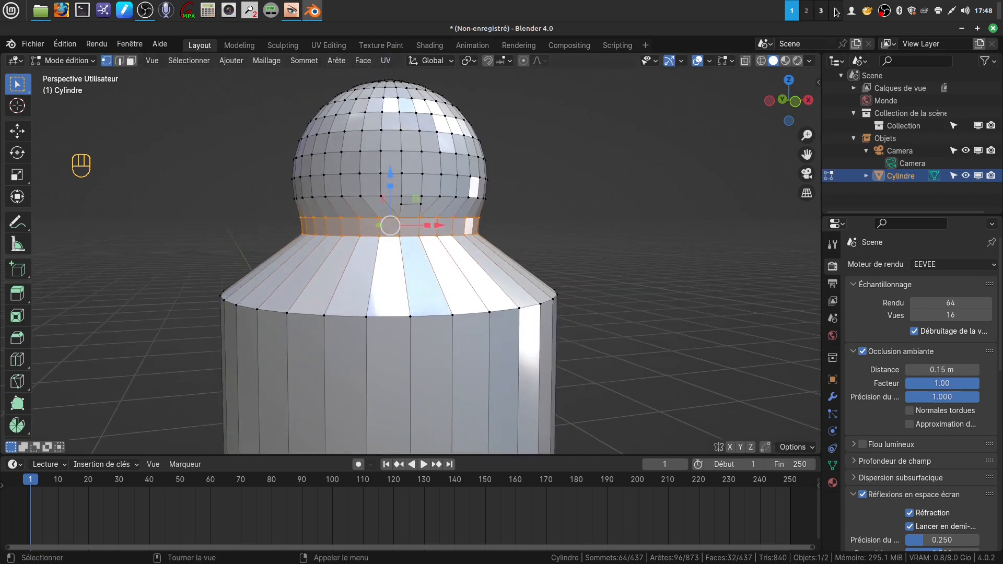
left_click(883, 10)
left_click(888, 87)
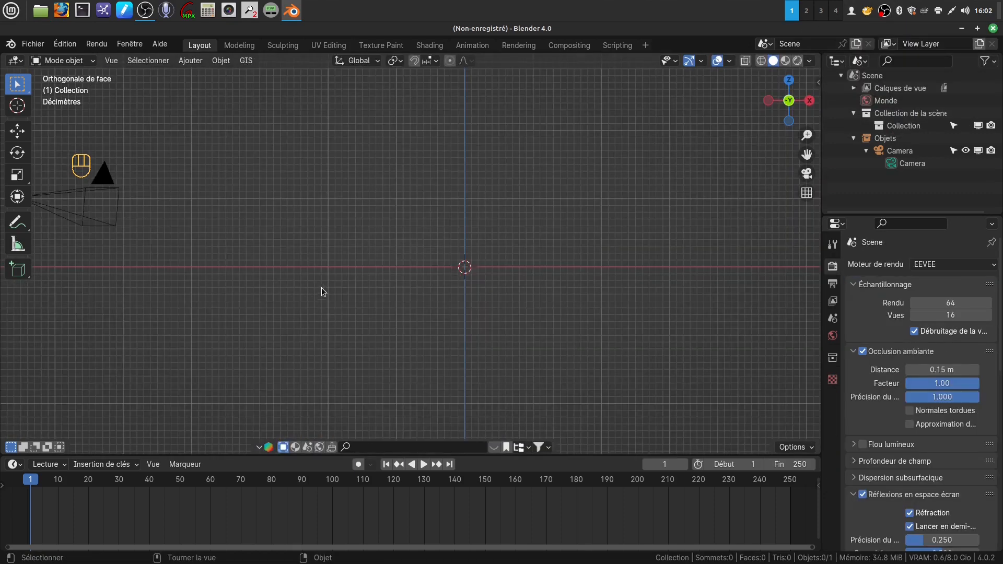
Add a UV sphere to the new empty scene and enter Edit Mode in the front orthographic view
middle_click_drag(321, 292, 379, 291, "shift")
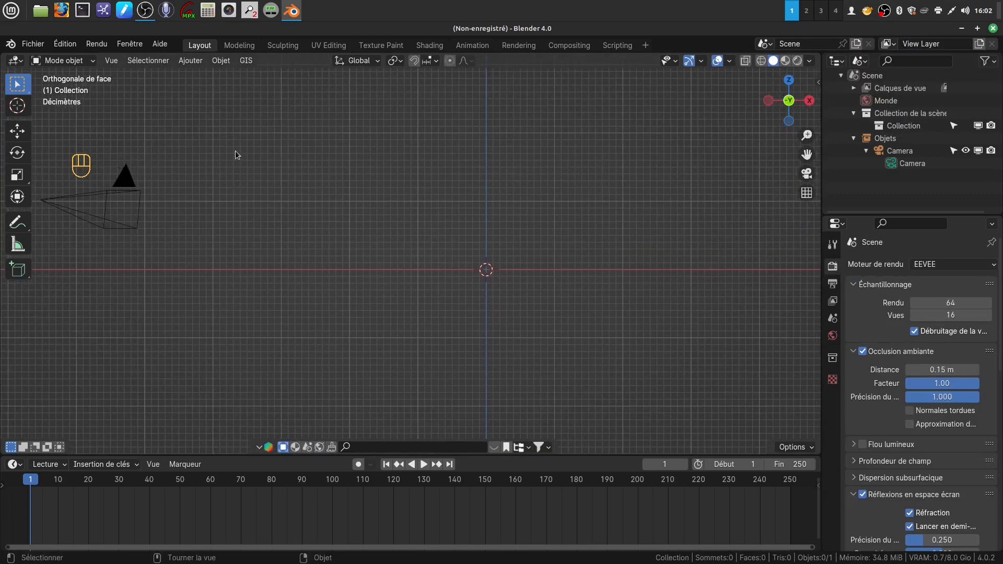
left_click(193, 62)
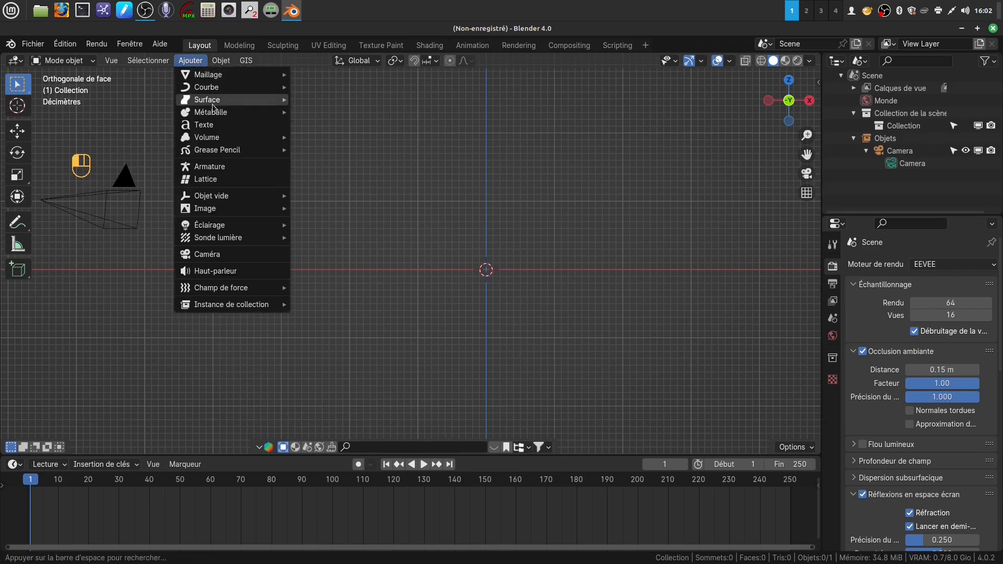
mouse_move(189, 72)
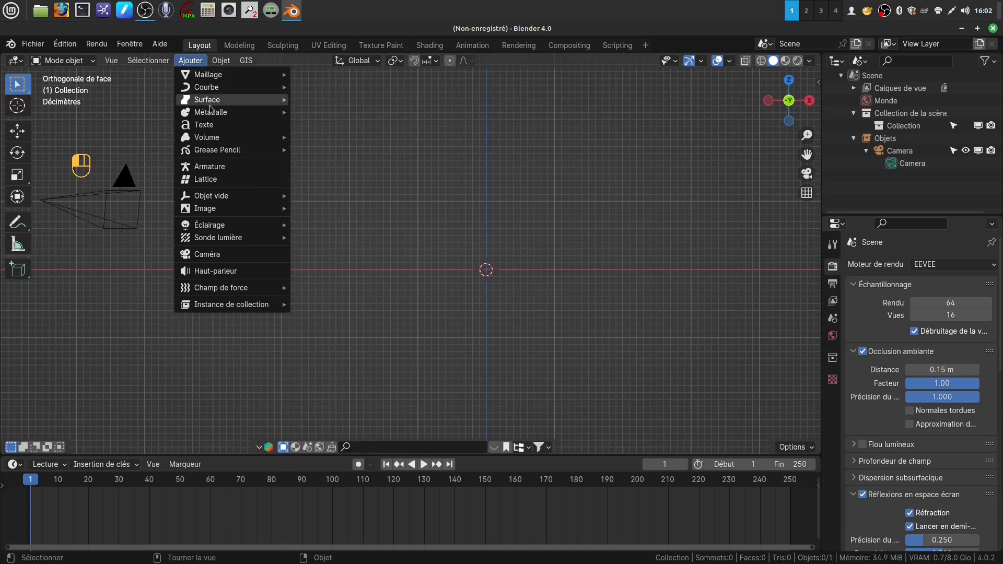
mouse_move(261, 74)
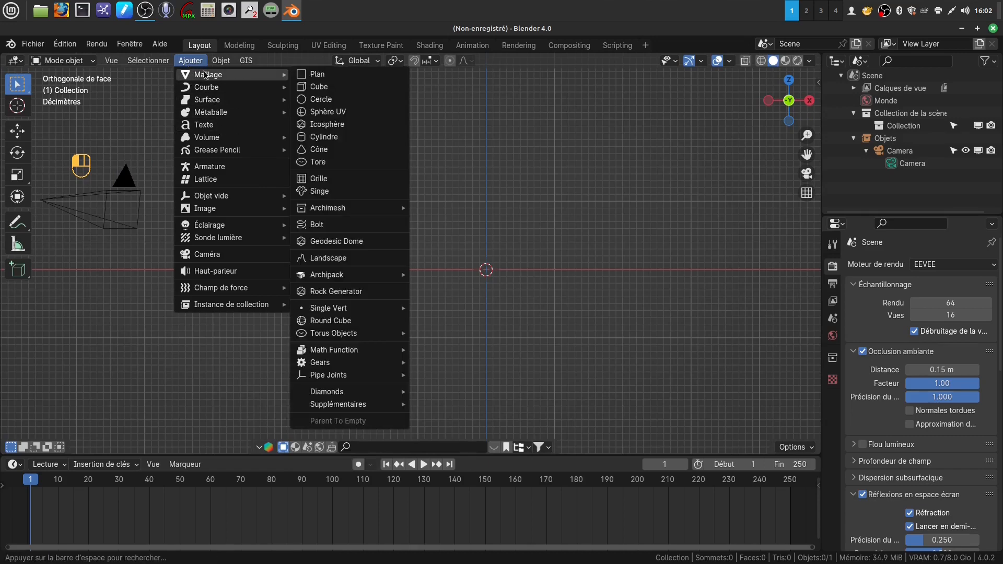
left_click(341, 112)
scroll(533, 261, "up", 3)
middle_click_drag(538, 253, 449, 208, "shift")
key("KP_1")
scroll(424, 228, "up", 3)
scroll(450, 207, "down", 1)
key("Tab")
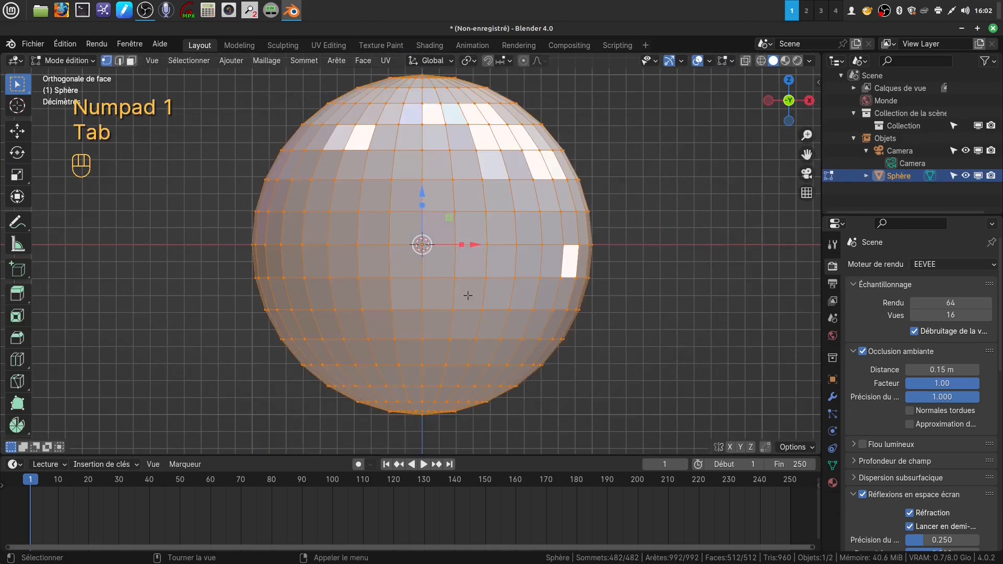
Rotate the whole sphere mesh about 6° around the global Z axis to centre a column of faces in front view
scroll(467, 296, "up", 1)
mouse_move(467, 293)
middle_mouse_down("shift")
mouse_move(468, 306)
mouse_move(459, 303)
middle_mouse_up("shift")
scroll(473, 326, "up", 1)
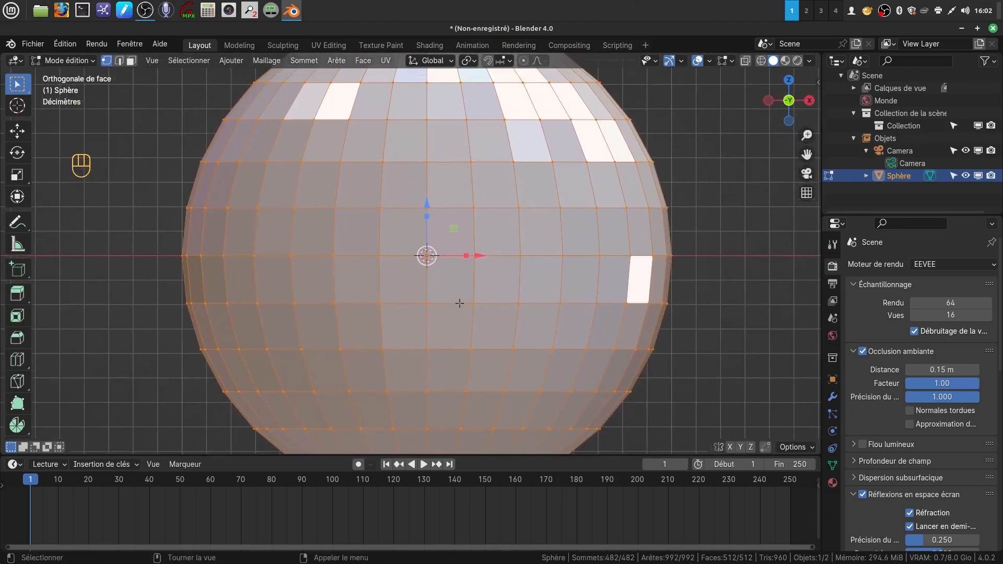
scroll(460, 302, "down", 1)
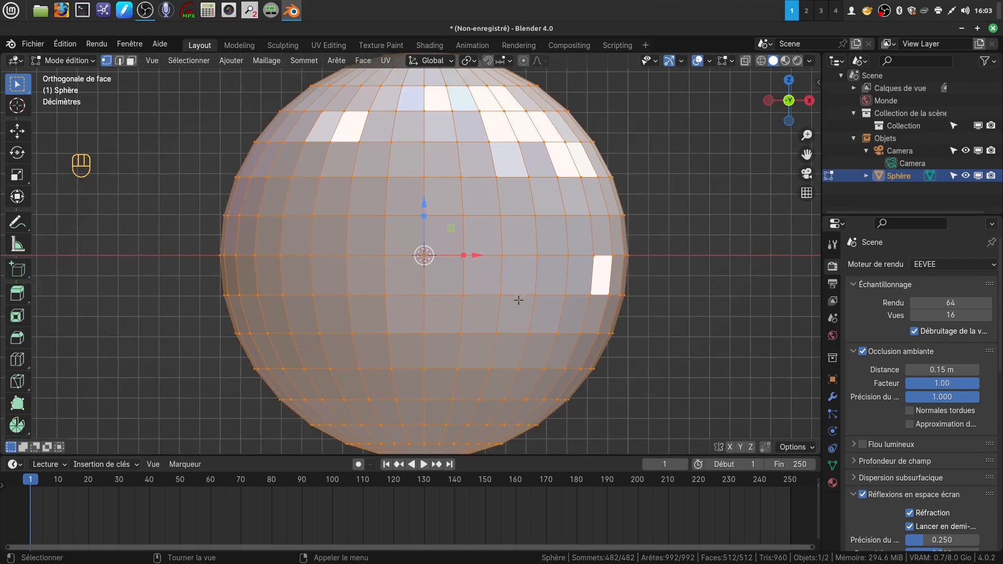
key("r")
key("z")
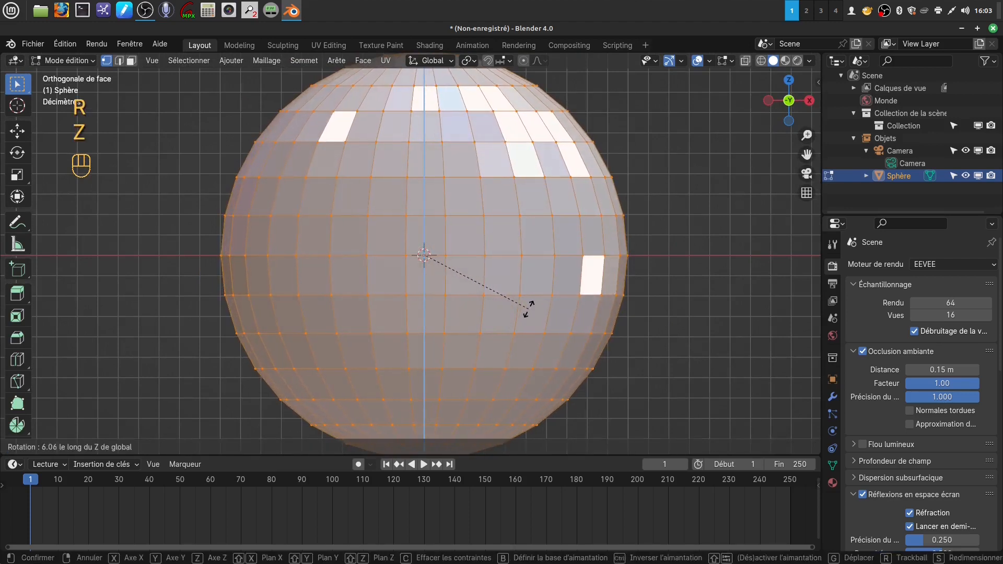
left_click(529, 308)
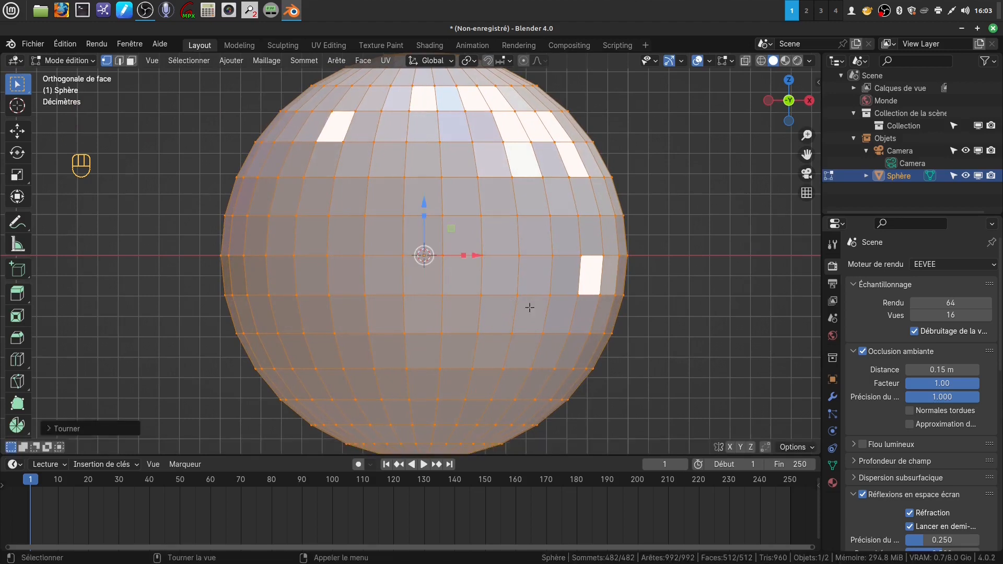
Rotate the whole sphere mesh about -5.5° around the global X axis to centre a face in front view
scroll(490, 301, "up", 1)
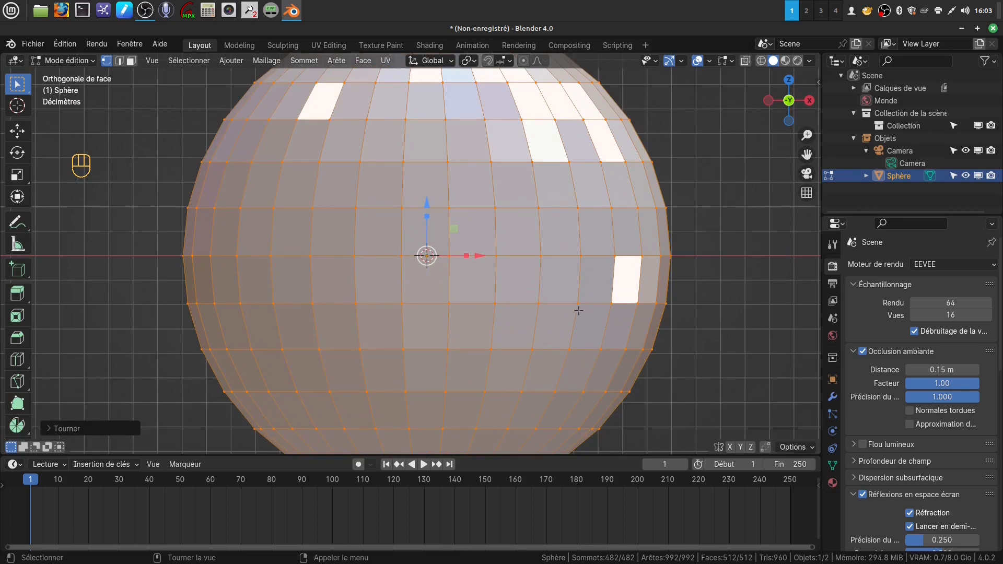
key("r")
key("x")
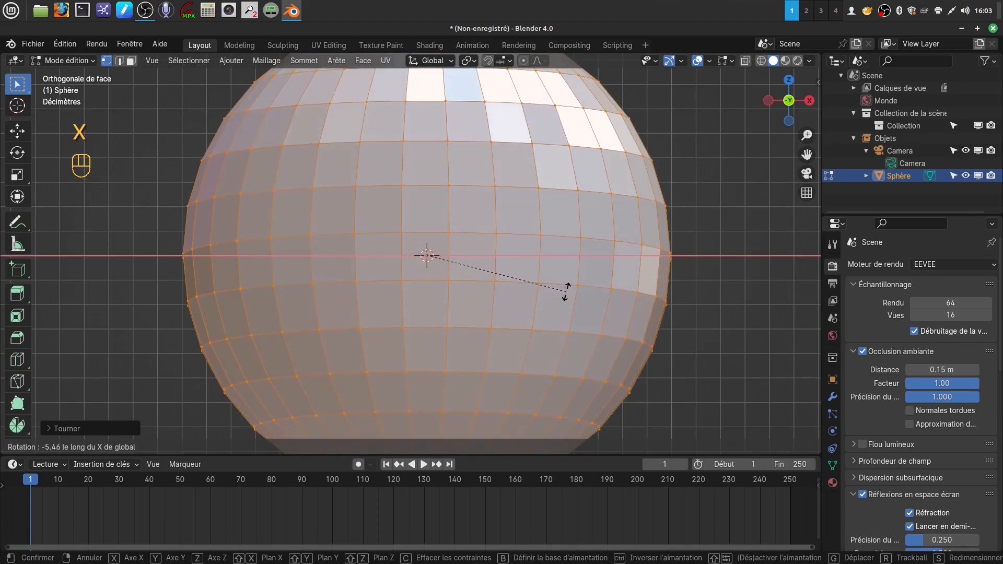
left_click(566, 292)
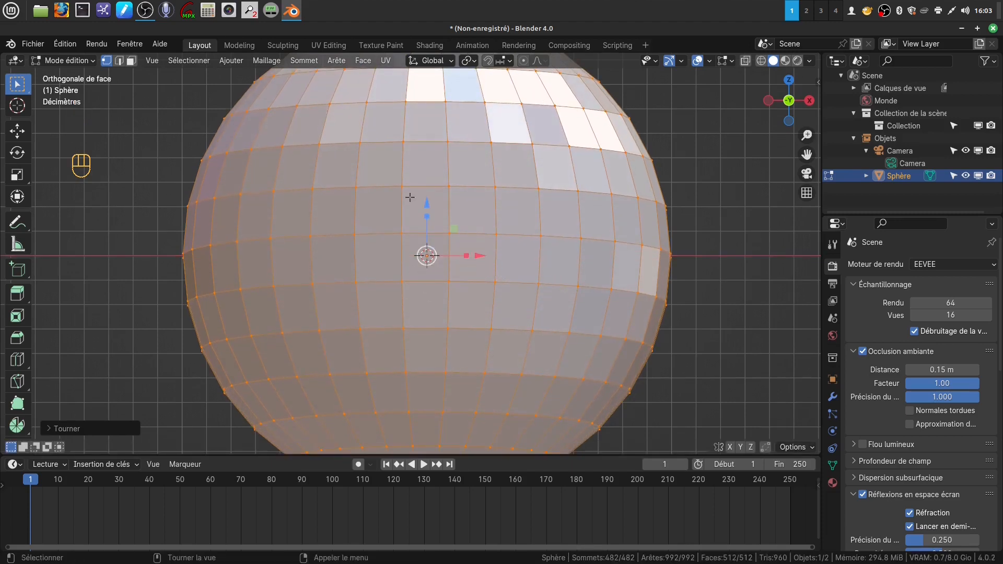
Delete the central front face of the sphere in face selection mode, leaving a square hole
key("3")
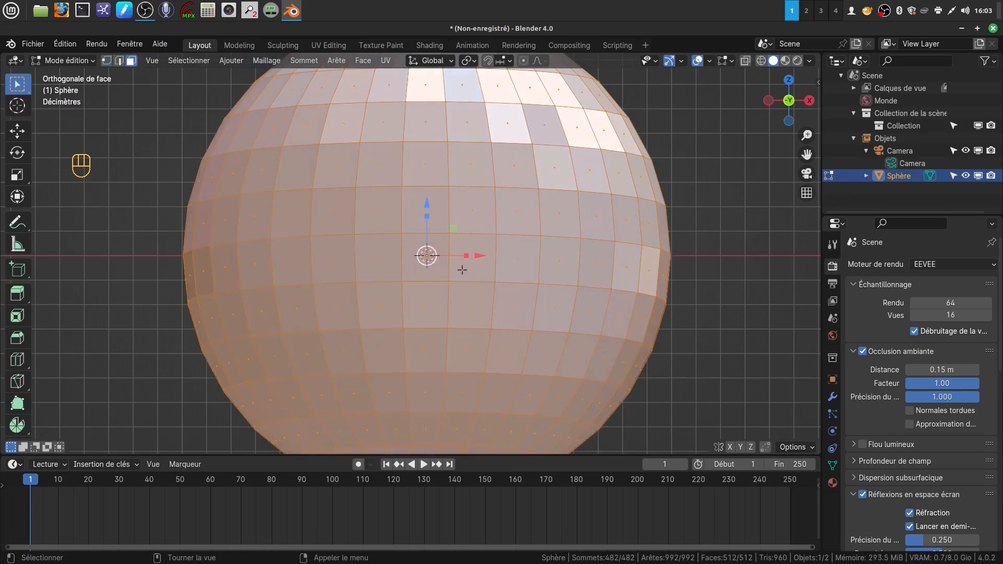
left_click(429, 276)
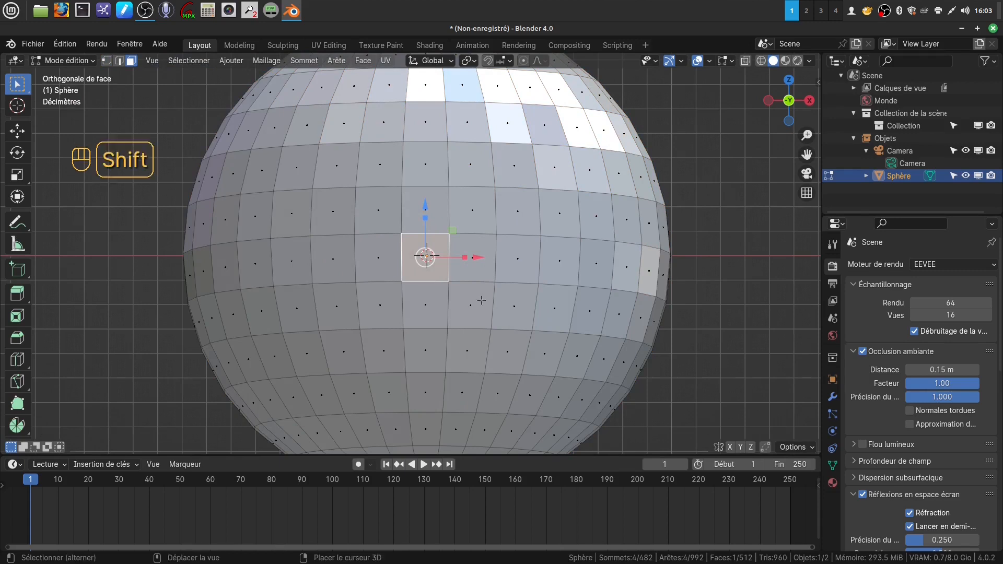
mouse_move(480, 300)
middle_mouse_down("shift")
mouse_move(495, 284)
mouse_move(481, 303)
mouse_move(478, 289)
middle_mouse_up("shift")
scroll(483, 303, "up", 1)
scroll(483, 302, "down", 2)
scroll(475, 286, "up", 2)
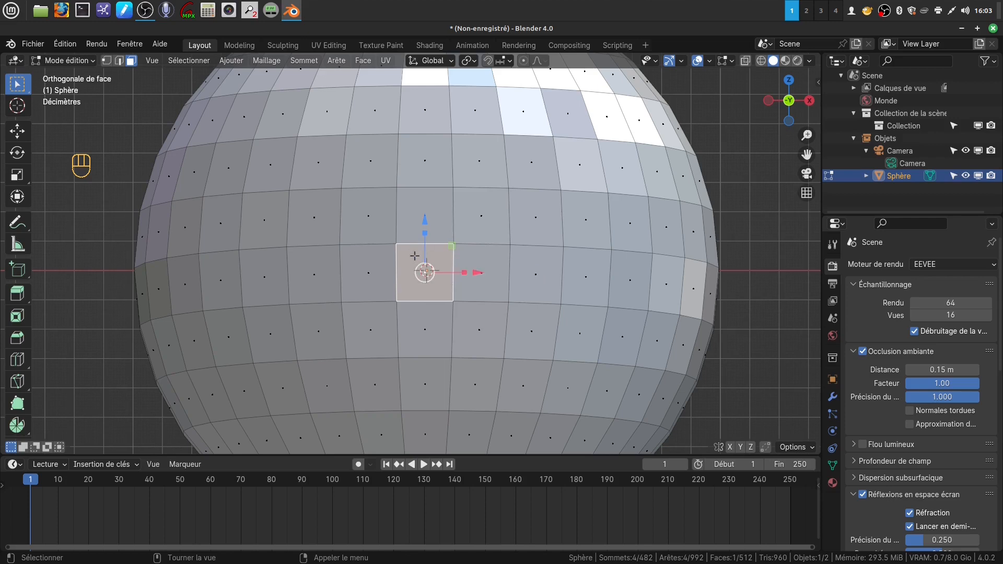
scroll(455, 292, "down", 4, "shift")
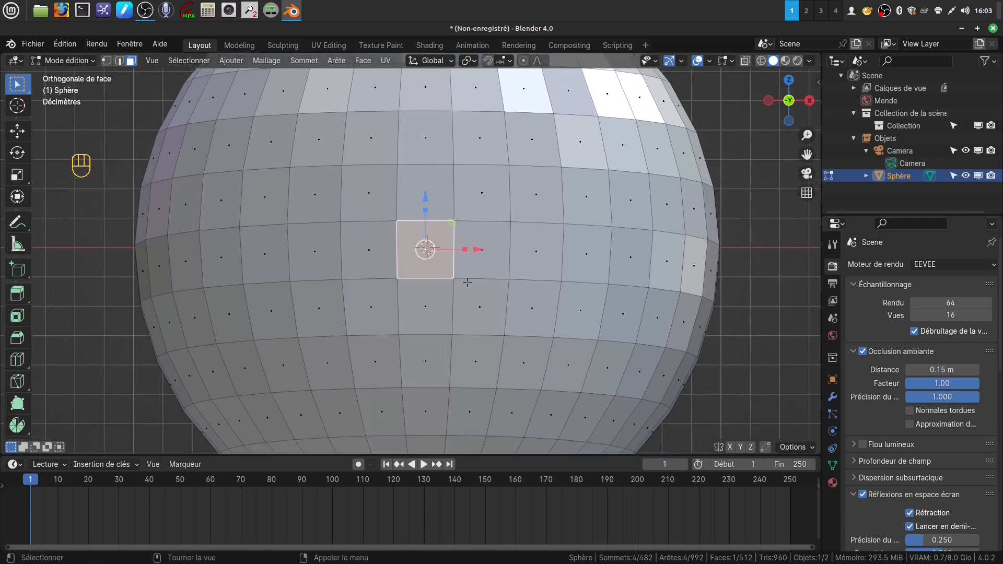
scroll(467, 282, "up", 2)
mouse_move(464, 275)
middle_mouse_down("shift")
mouse_move(480, 295)
mouse_move(459, 269)
middle_mouse_up("shift")
scroll(499, 296, "down", 4)
scroll(480, 296, "up", 2)
scroll(481, 296, "up", 2)
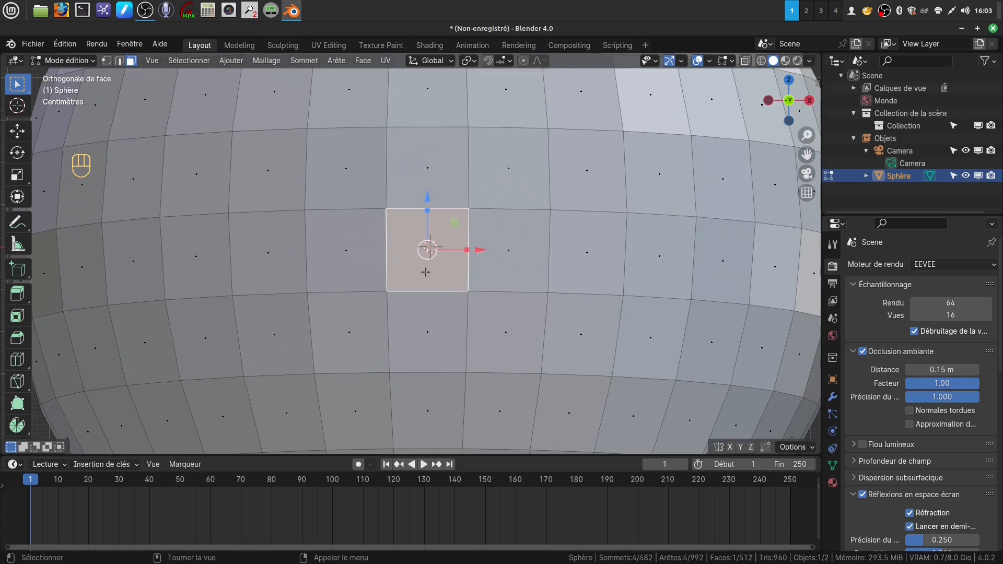
key("x")
left_click(398, 295)
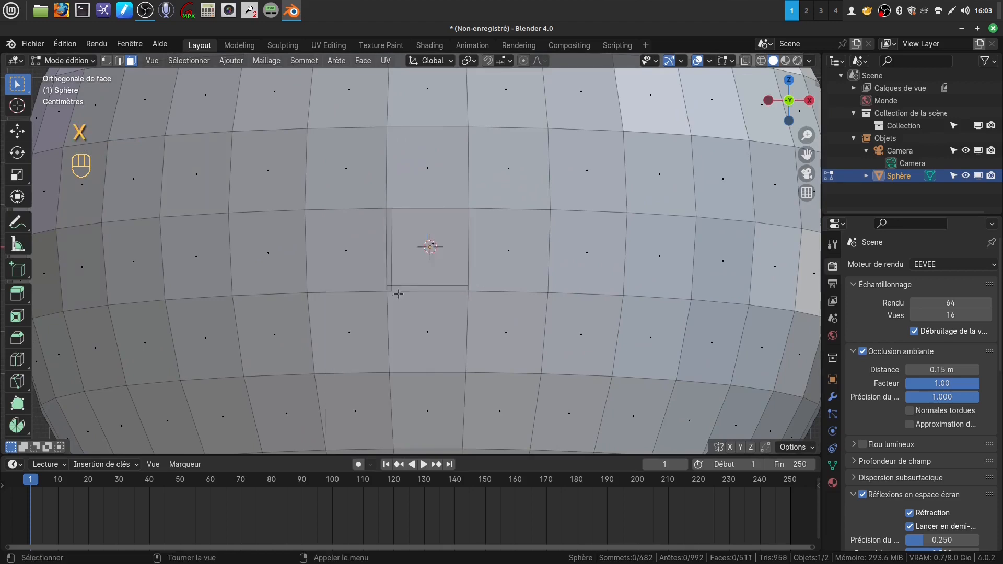
Extrude the hole's upper and lower edges in place and scale the new edges inward along X and Z
key("2")
left_click(433, 206)
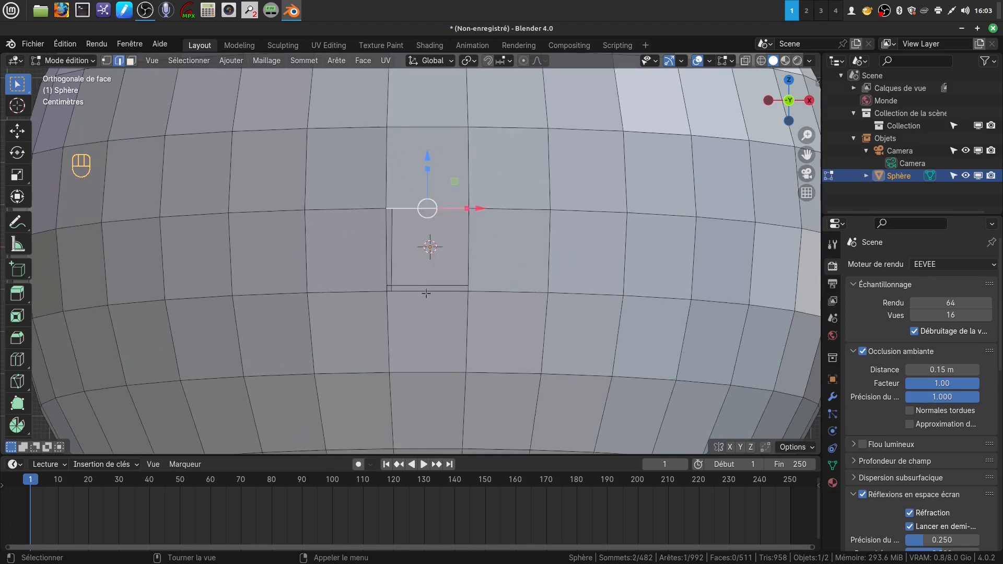
left_click(426, 293, "shift")
scroll(491, 270, "down", 1)
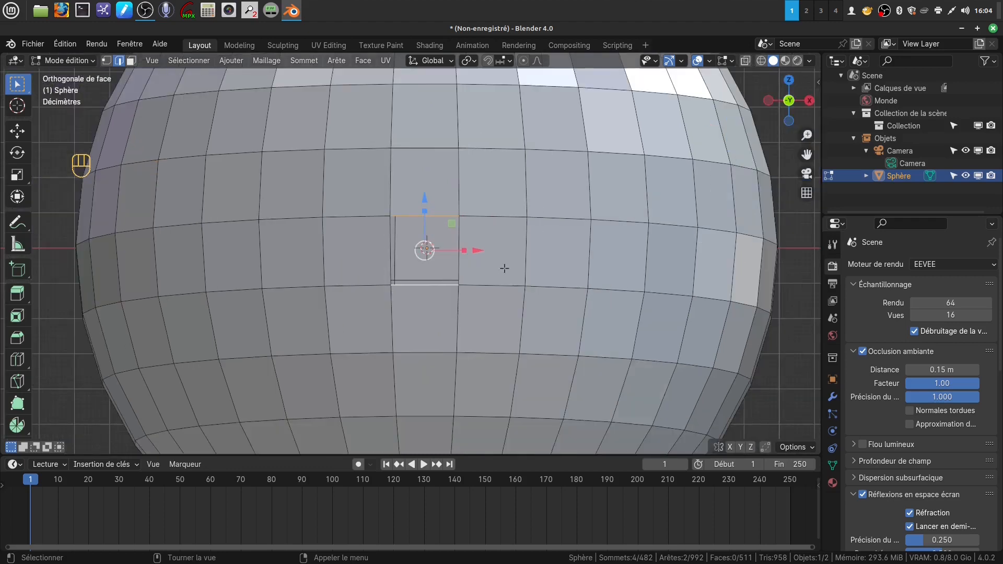
key("e")
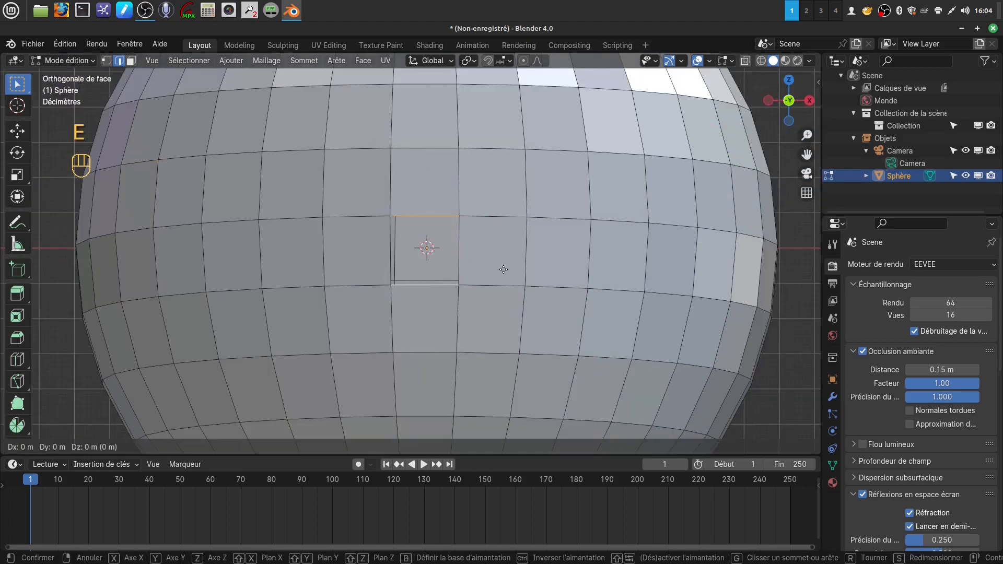
left_click(503, 269)
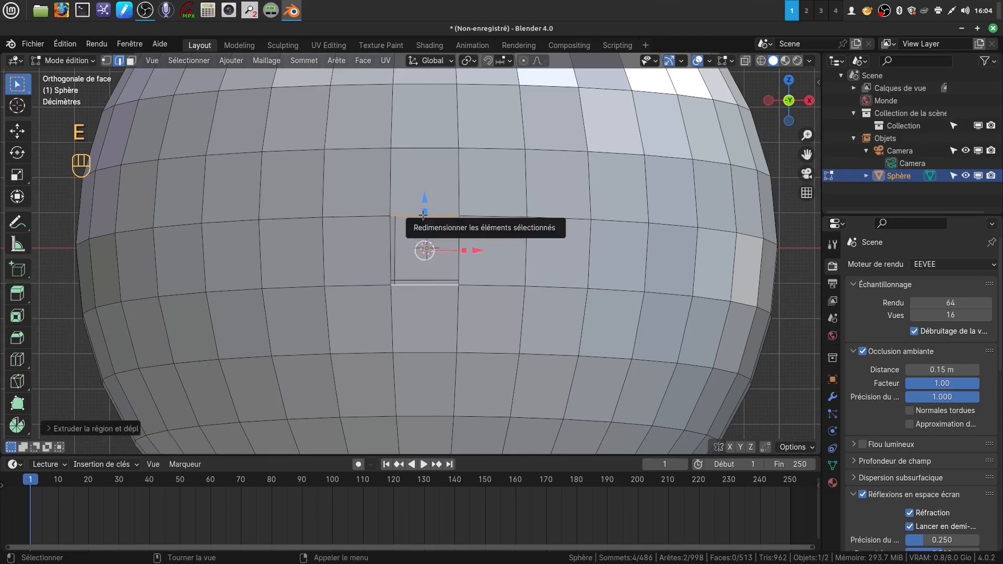
left_click_drag(423, 212, 435, 250)
scroll(507, 310, "up", 1)
Extrude the hole's two vertical side edges in place and scale the new edges inward along X and Z
left_click(461, 294)
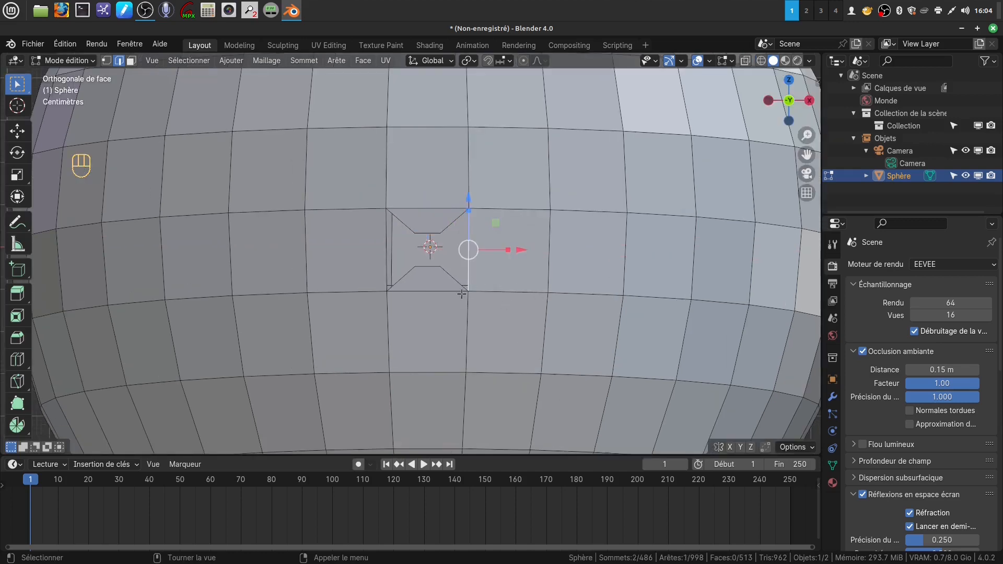
left_click(385, 260, "shift")
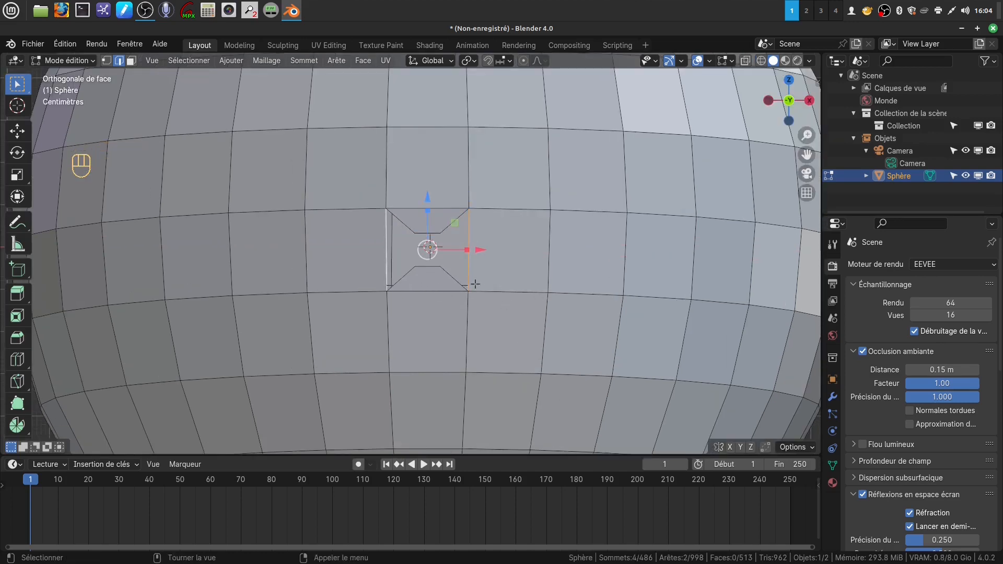
key("e")
left_click(504, 275)
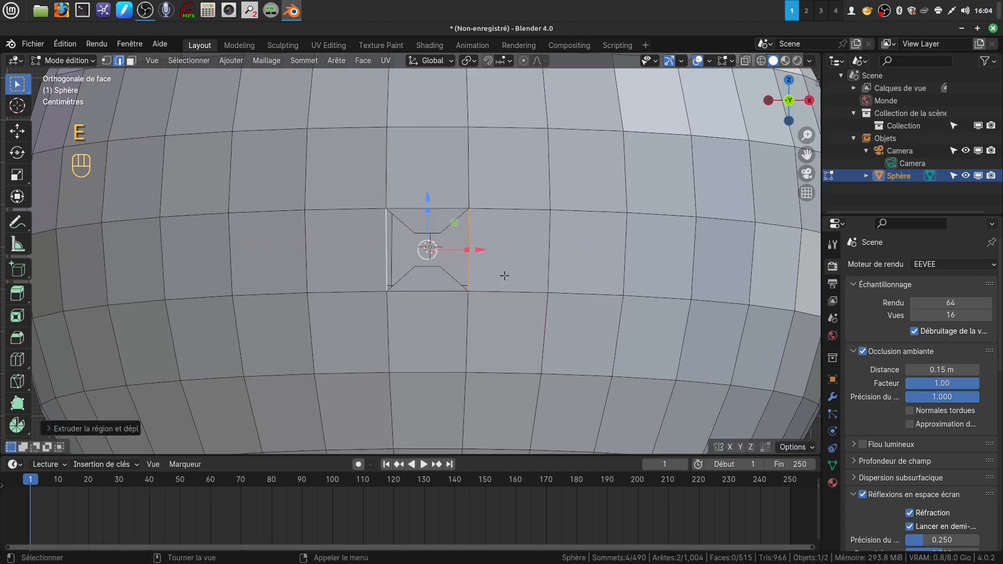
left_click_drag(467, 251, 439, 251)
left_click_drag(426, 214, 433, 244)
scroll(453, 270, "up", 4)
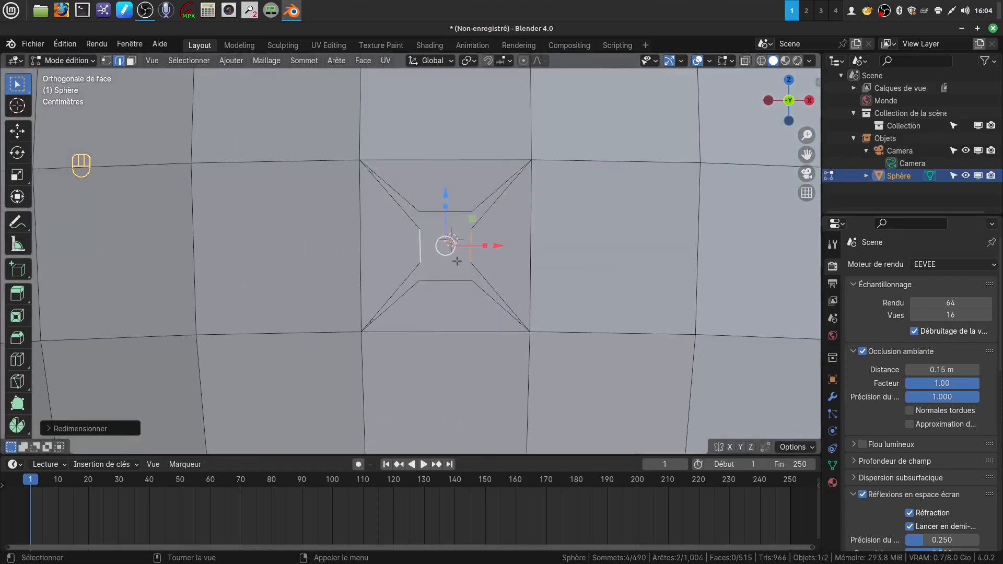
Fill the upper-left and lower-left corner gaps between the extruded flaps with triangular faces
middle_click_drag(454, 264, 499, 291, "shift")
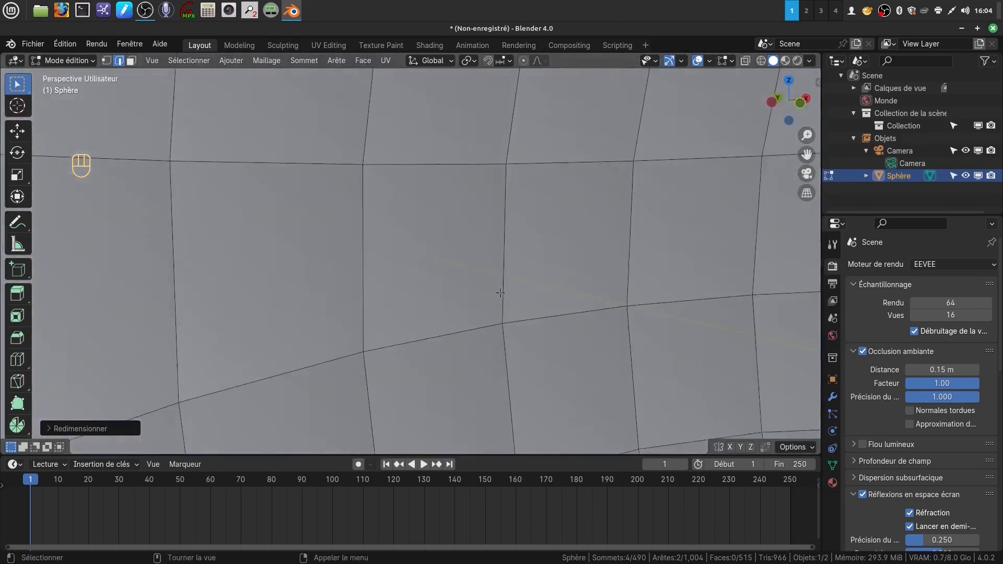
scroll(546, 330, "down", 4)
scroll(546, 329, "down", 6)
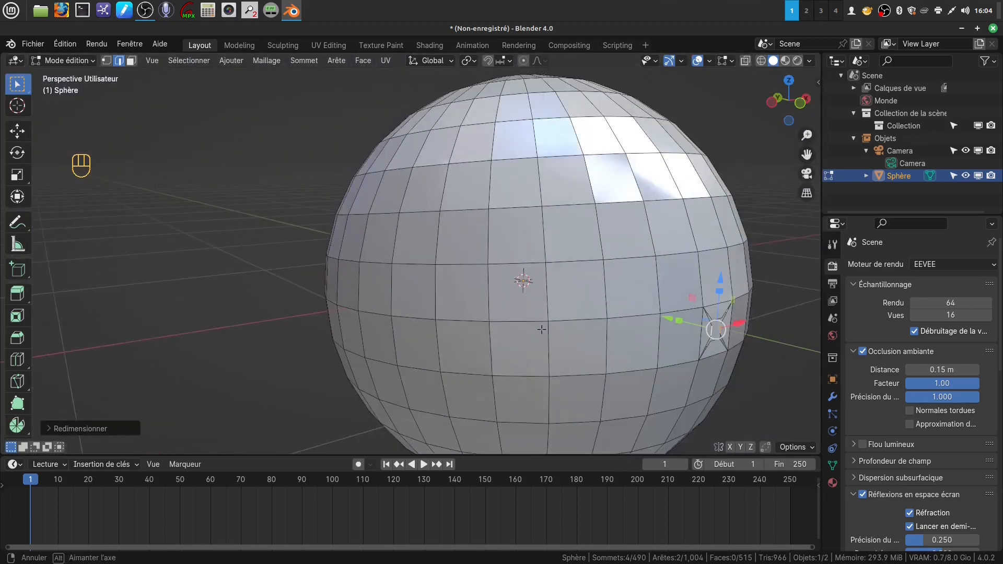
middle_click_drag(633, 325, 354, 246, "shift")
scroll(459, 299, "up", 5)
middle_click_drag(461, 299, 474, 281)
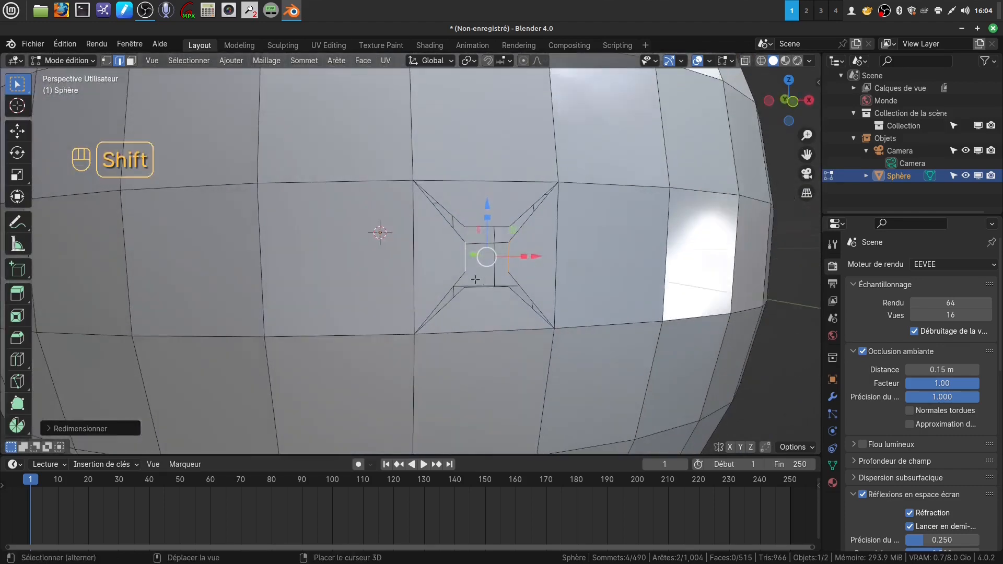
middle_click_drag(547, 255, 447, 237, "shift")
scroll(472, 287, "up", 4)
scroll(472, 289, "down", 2)
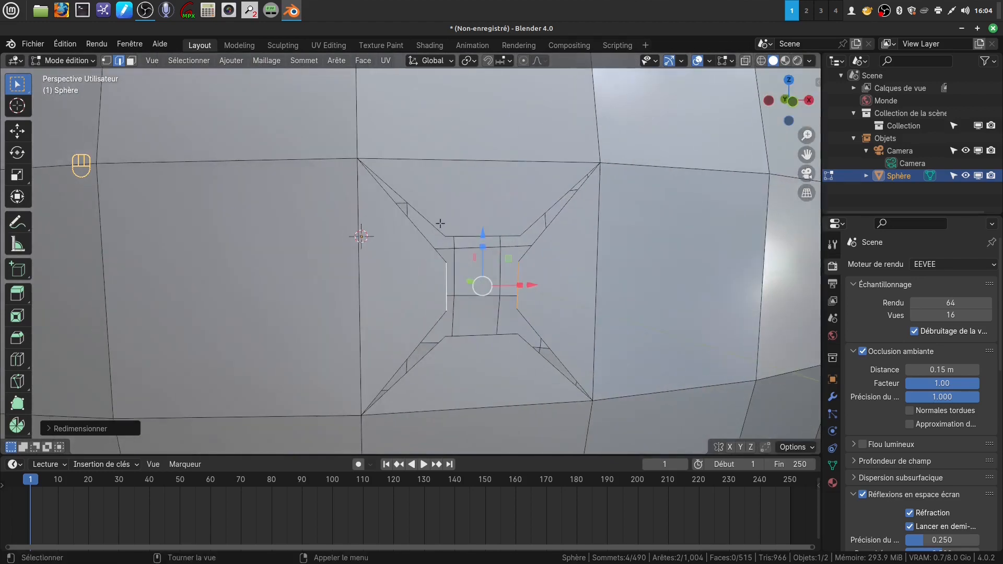
left_click(440, 225)
left_click(434, 250, "shift")
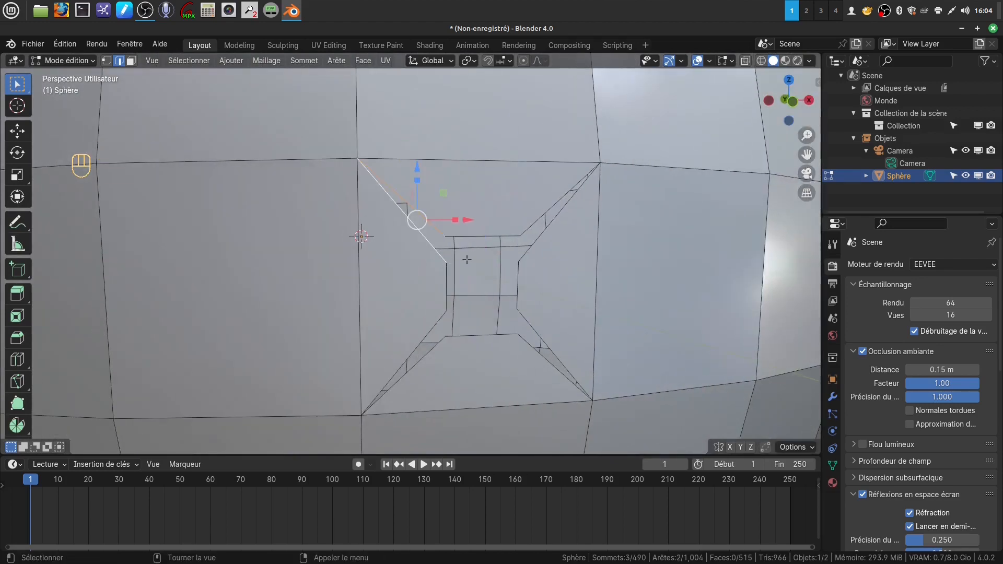
key("f")
left_click(427, 349)
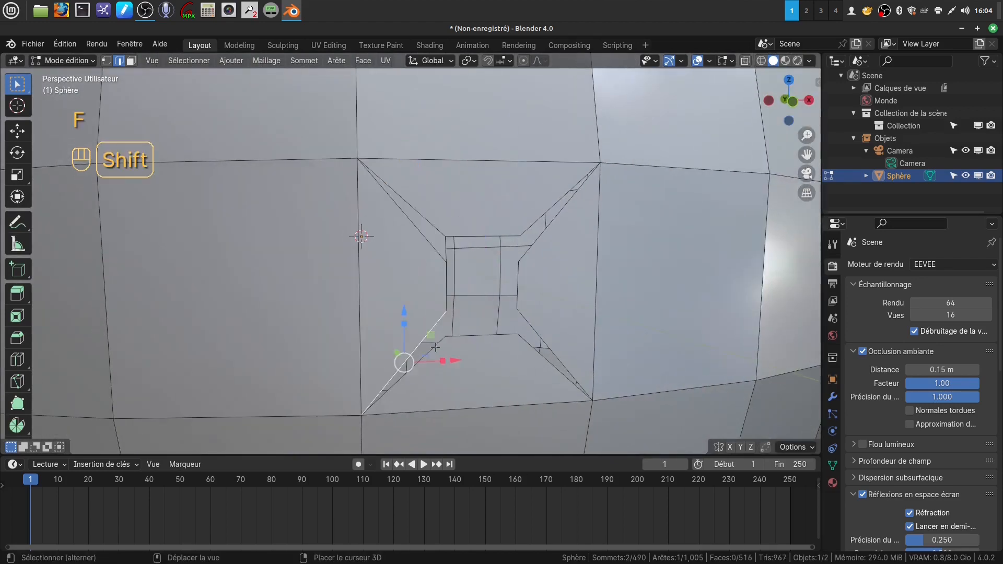
left_click(437, 347, "shift")
key("f")
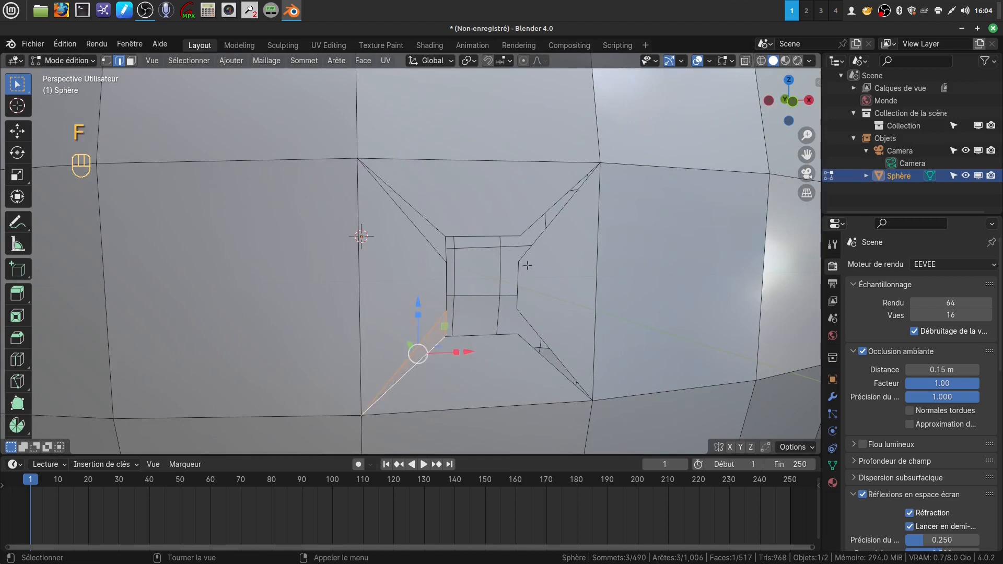
Fill the upper-right and lower-right corner gaps between the extruded flaps with triangular faces
left_click(537, 218)
left_click(545, 238, "shift")
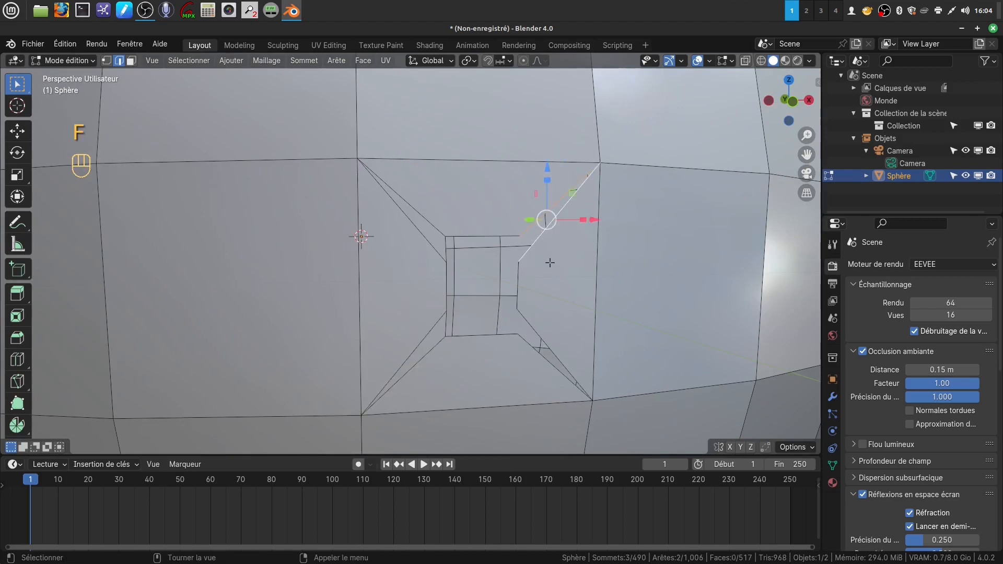
key("f")
left_click(541, 330)
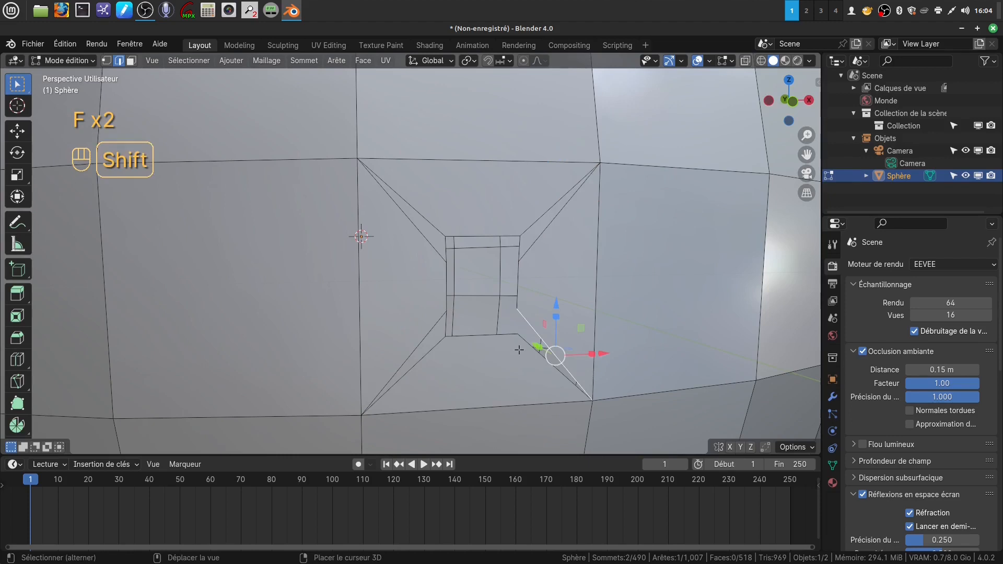
left_click(522, 360, "shift")
key("f")
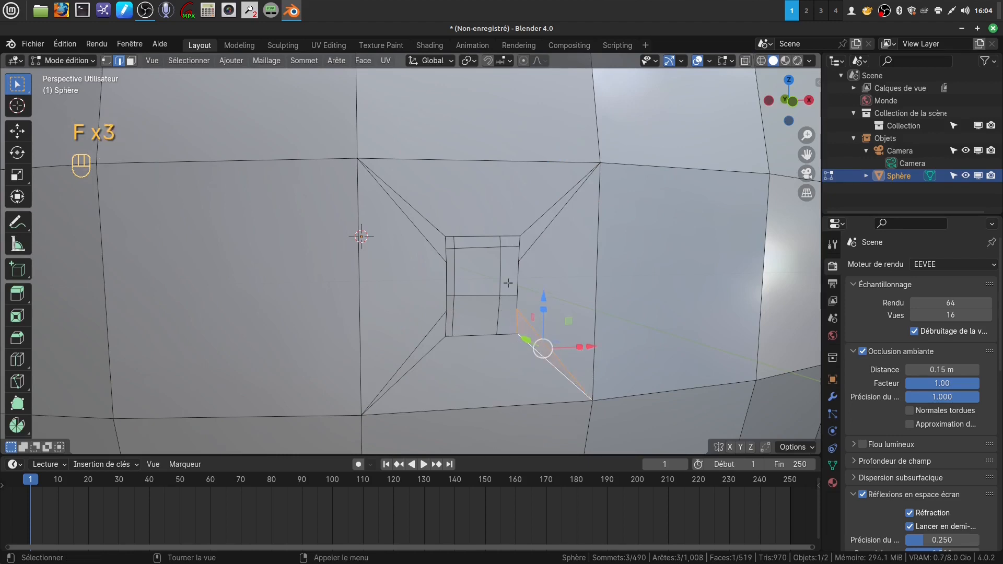
Subdivide the four short vertical edges at the corners of the inner opening
middle_click_drag(508, 282, 443, 299)
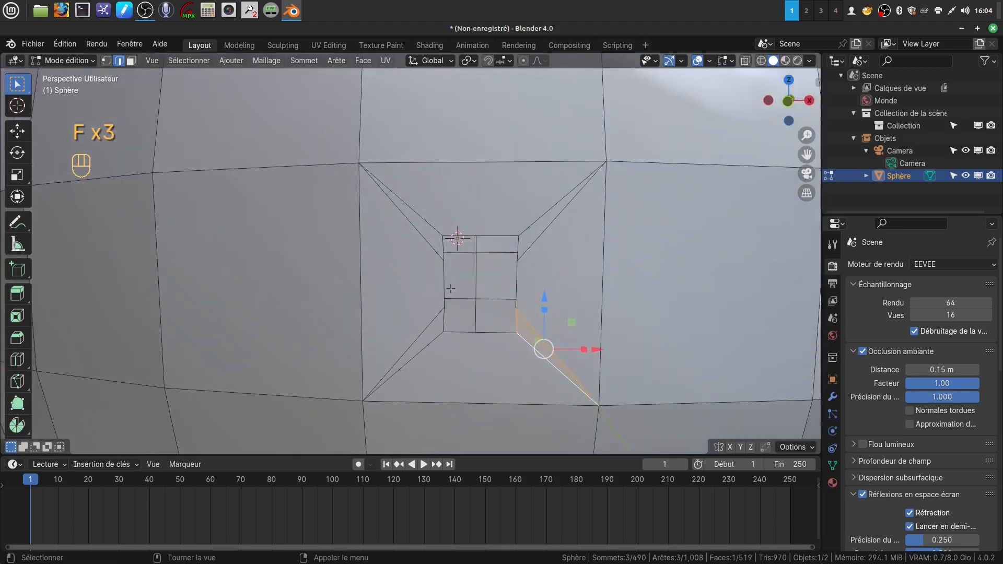
left_click(438, 246)
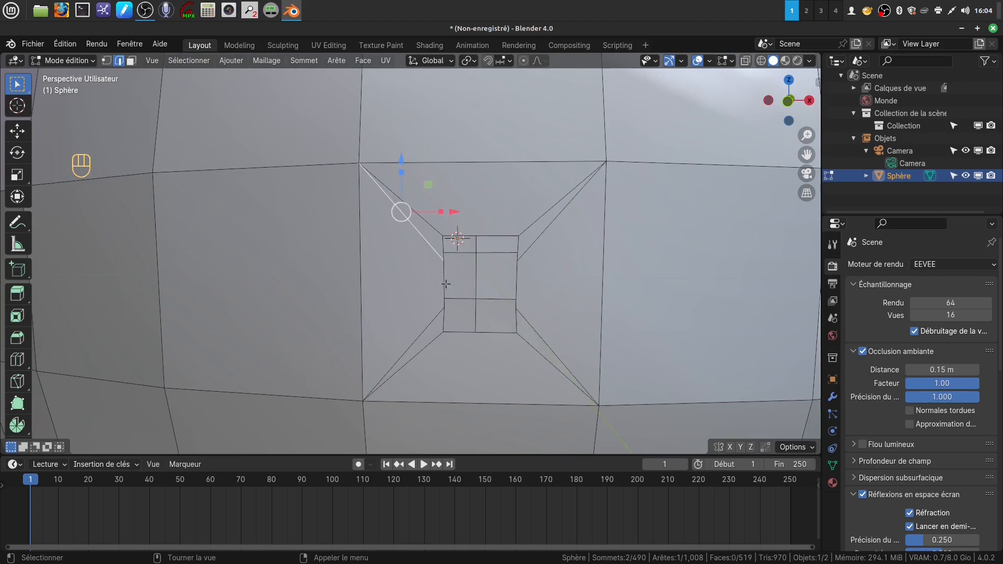
left_click(440, 250)
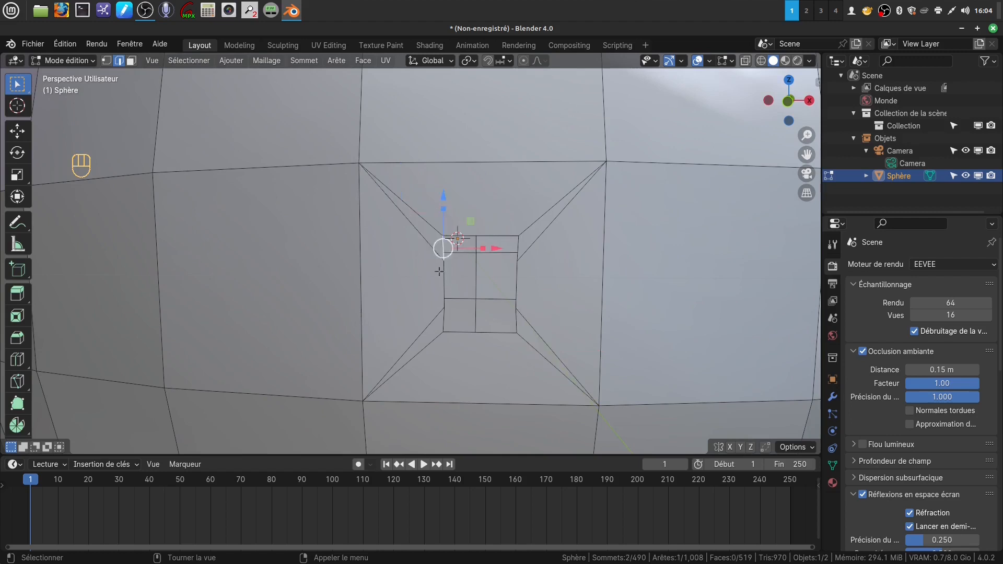
left_click(441, 323, "shift")
left_click(516, 318, "shift")
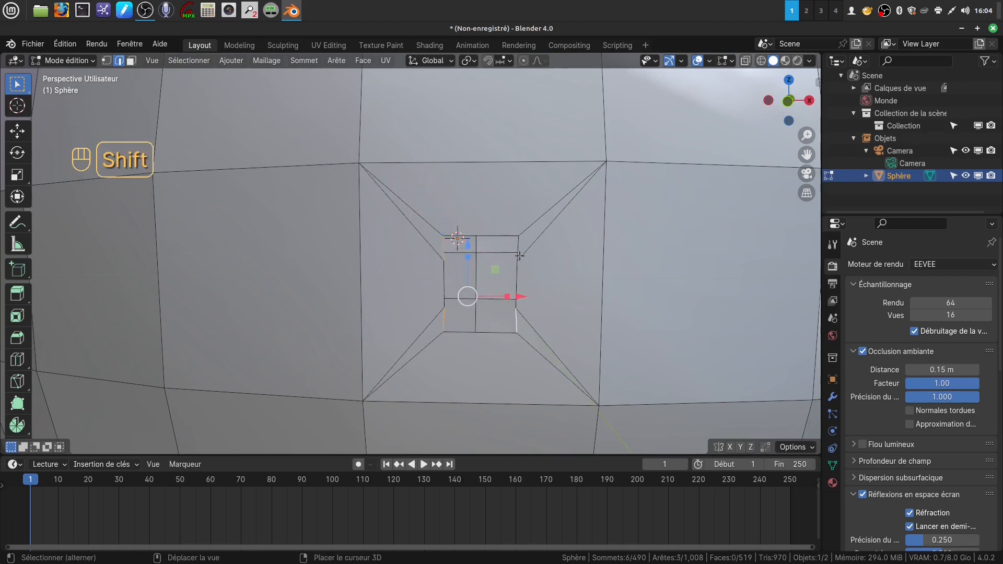
left_click(518, 246, "shift")
middle_click_drag(519, 247, 552, 256)
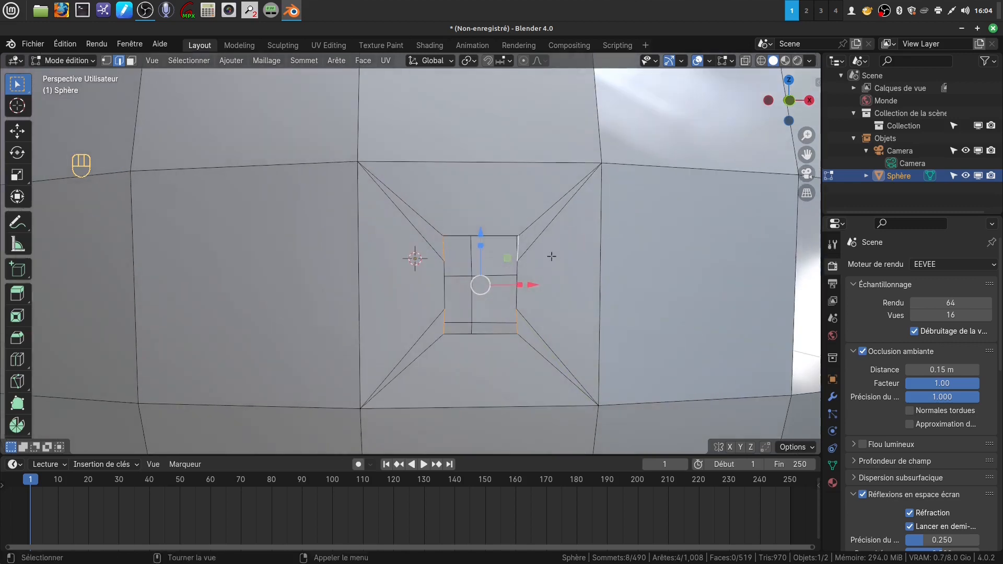
right_click(608, 244)
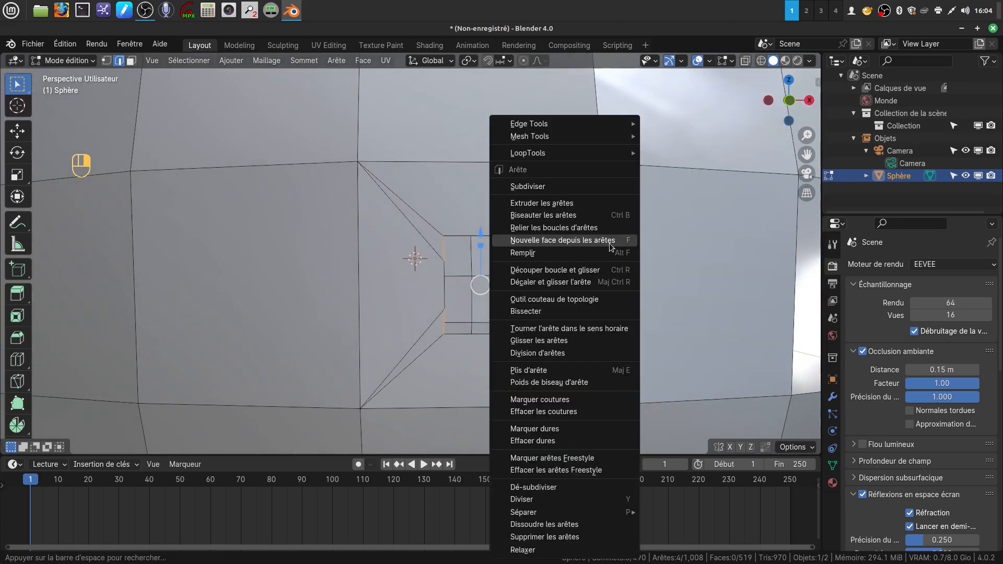
left_click(547, 185)
scroll(533, 287, "up", 1)
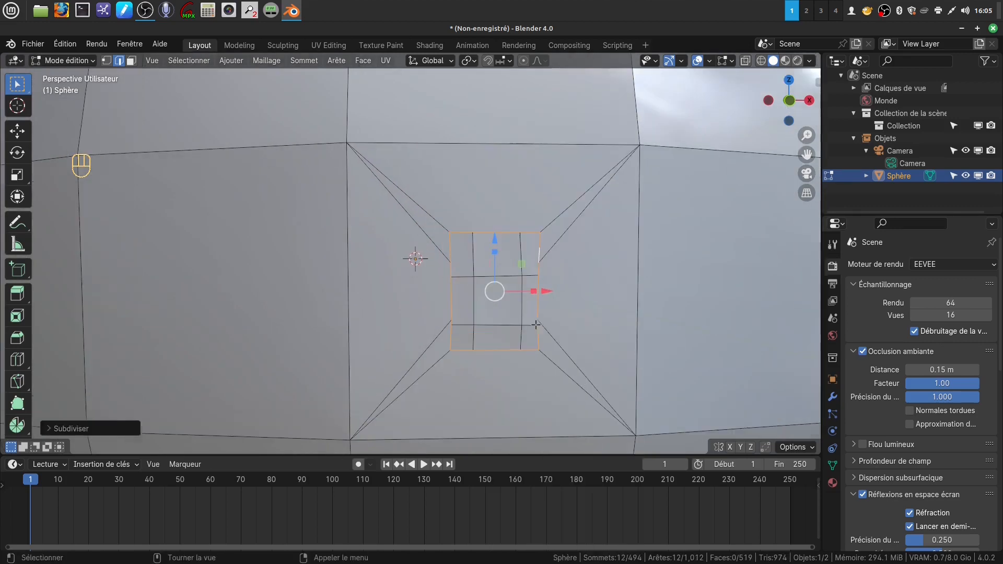
Round the opening's selected border vertices into a circle with LoopTools Circle (Cercle) in vertex selection mode
left_click(106, 62)
scroll(445, 327, "up", 2)
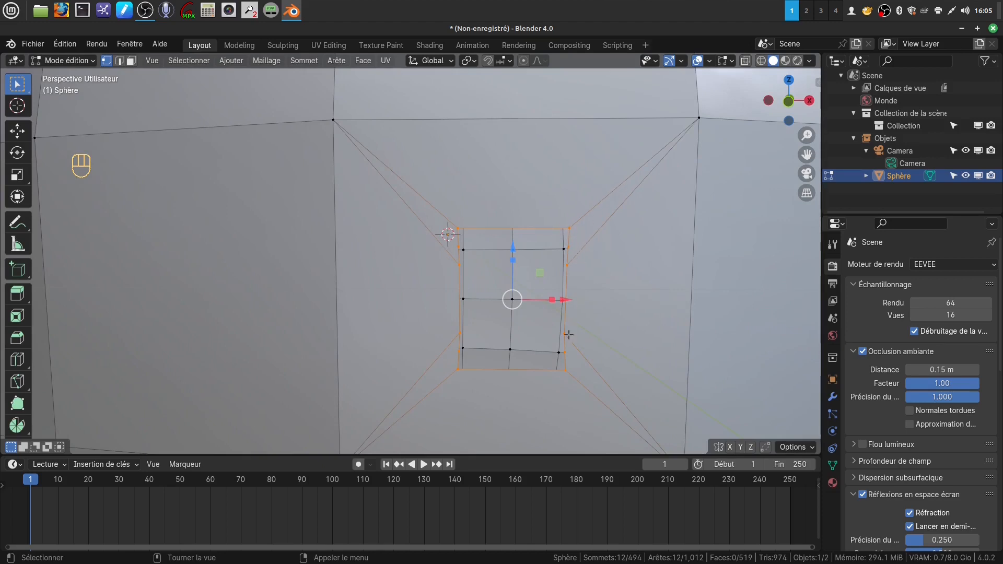
scroll(568, 334, "down", 4)
right_click(594, 255)
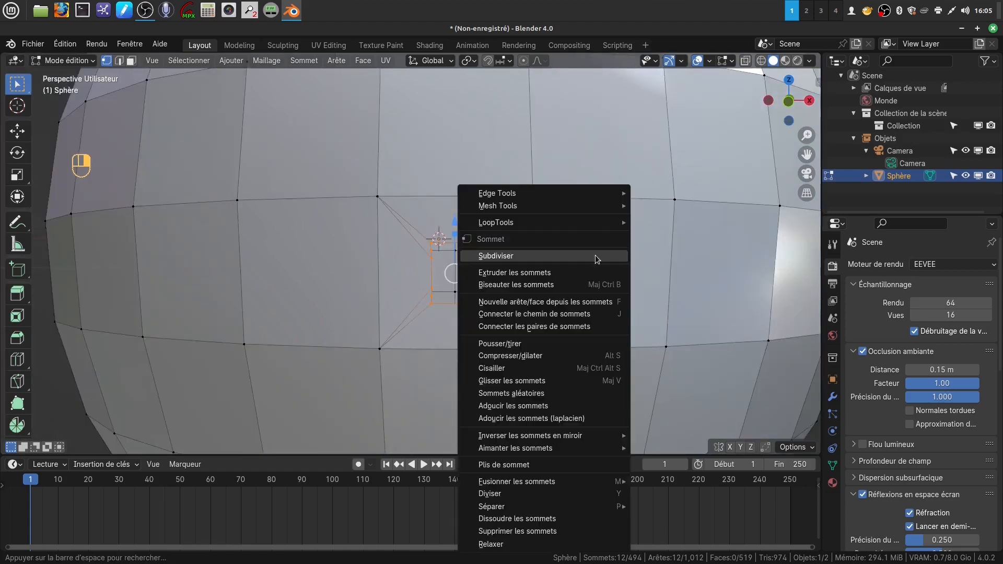
mouse_move(525, 225)
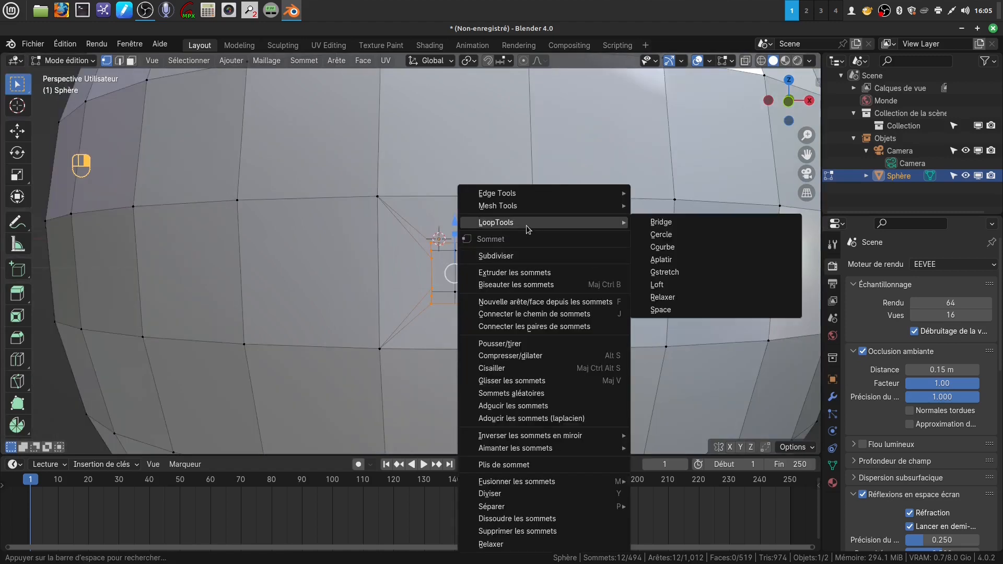
left_click(660, 235)
mouse_move(489, 307)
middle_mouse_down()
mouse_move(452, 343)
mouse_move(476, 316)
mouse_move(456, 320)
middle_mouse_up()
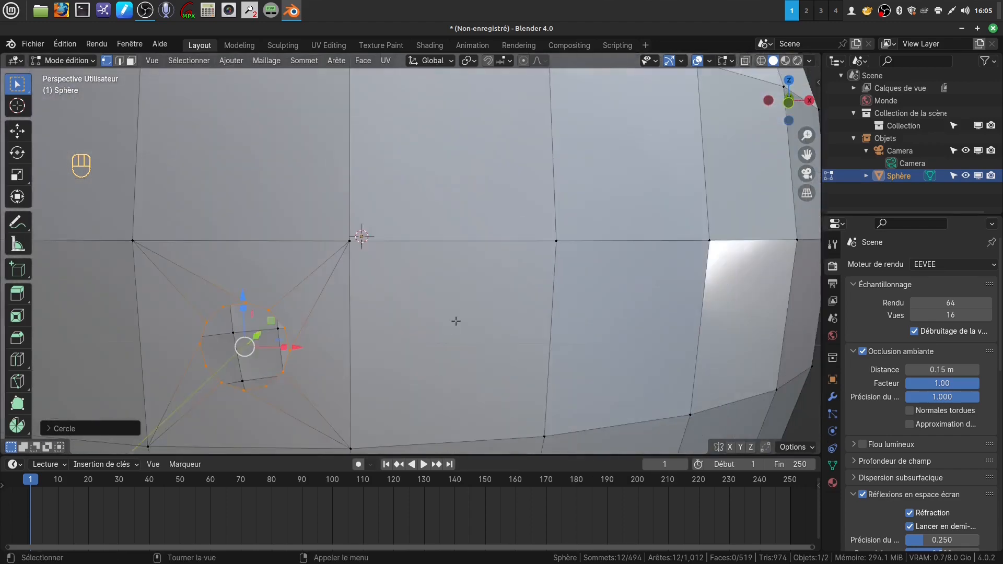
Rotate the opening's circular border in front view so its vertices line up symmetrically with the corners of the surrounding square
scroll(452, 318, "down", 1)
middle_click_drag(420, 294, 549, 271, "shift")
scroll(502, 316, "up", 1)
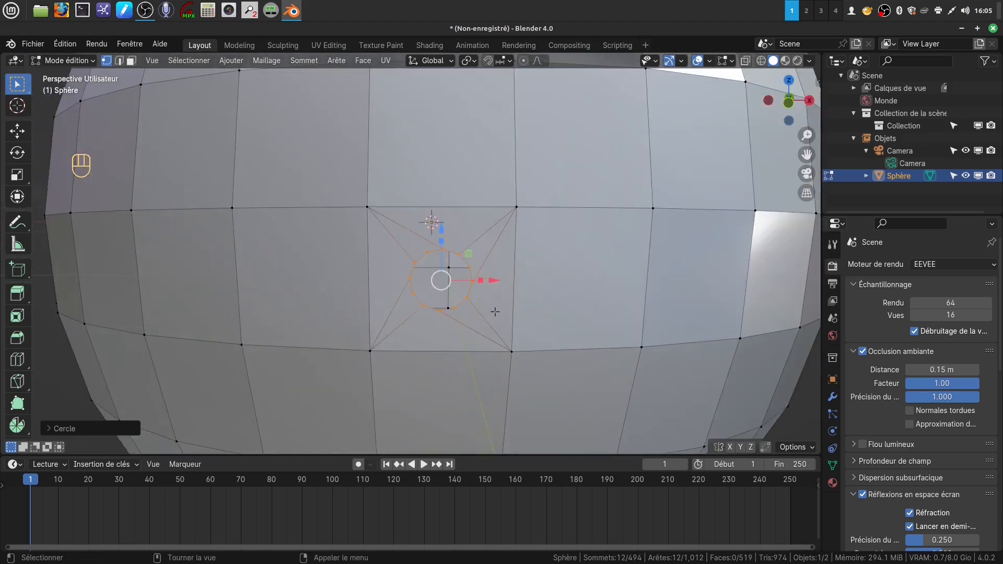
key("KP_1")
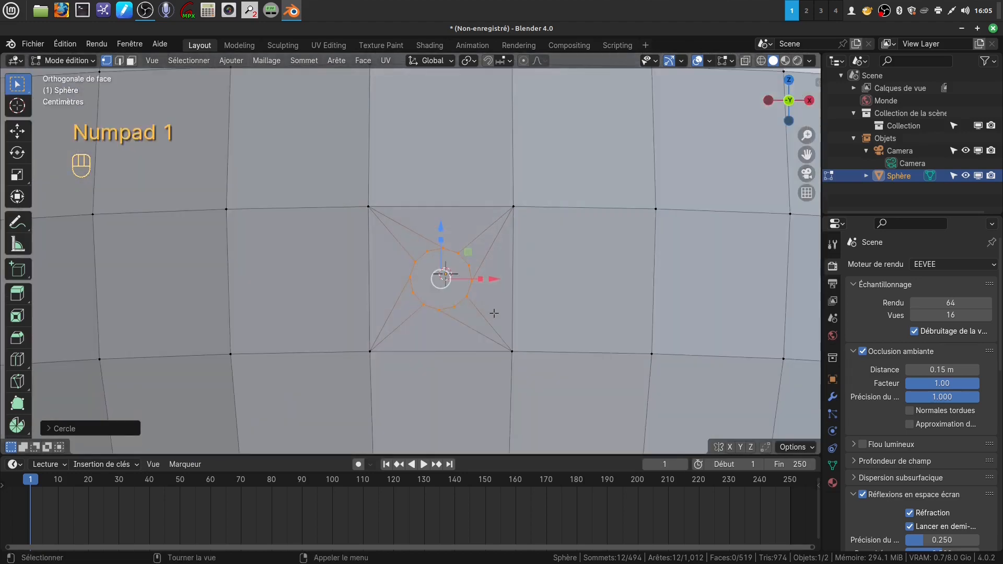
key("r")
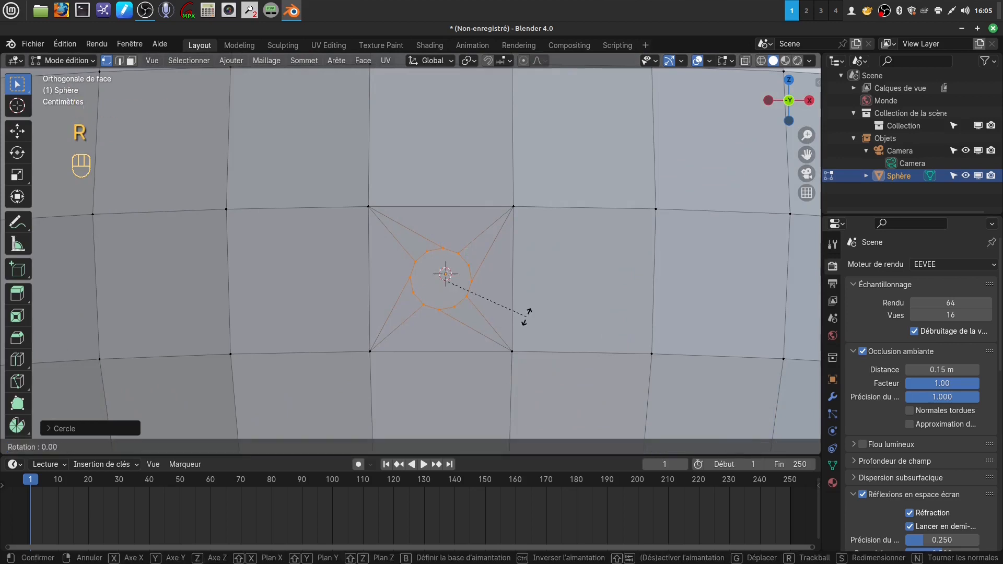
left_click(523, 282)
scroll(497, 315, "down", 2)
scroll(496, 315, "down", 2)
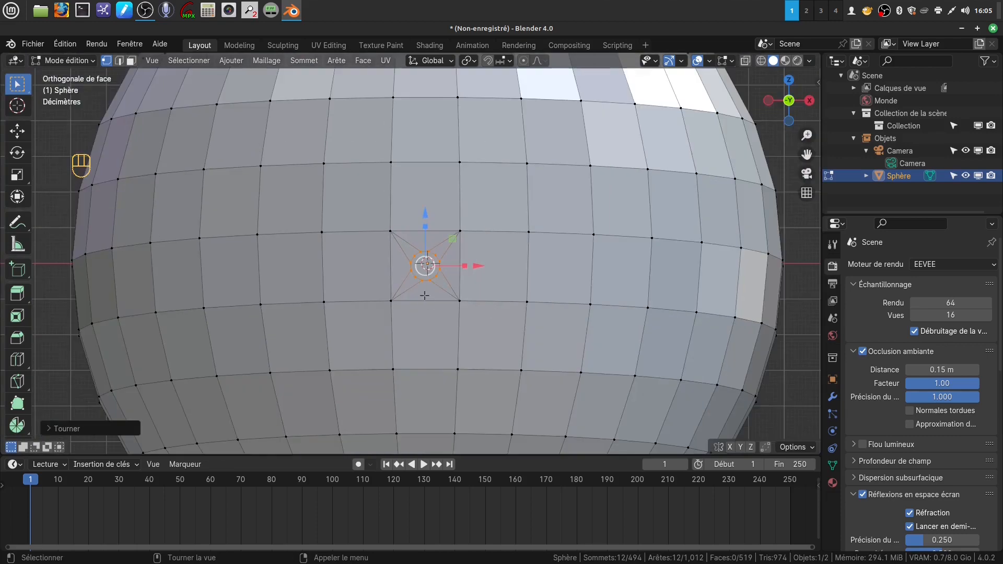
Extrude the circular border outward from the sphere along the Y axis into a short open tube
middle_click_drag(424, 296, 491, 264)
scroll(466, 317, "up", 4)
scroll(482, 359, "up", 4)
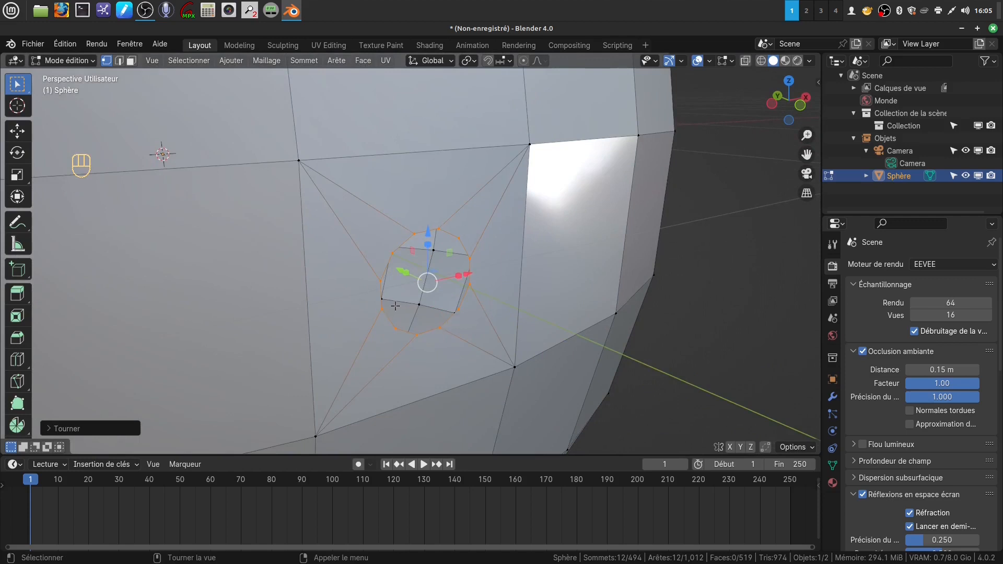
scroll(395, 306, "down", 3)
middle_click_drag(405, 308, 409, 309)
middle_click_drag(421, 312, 433, 336)
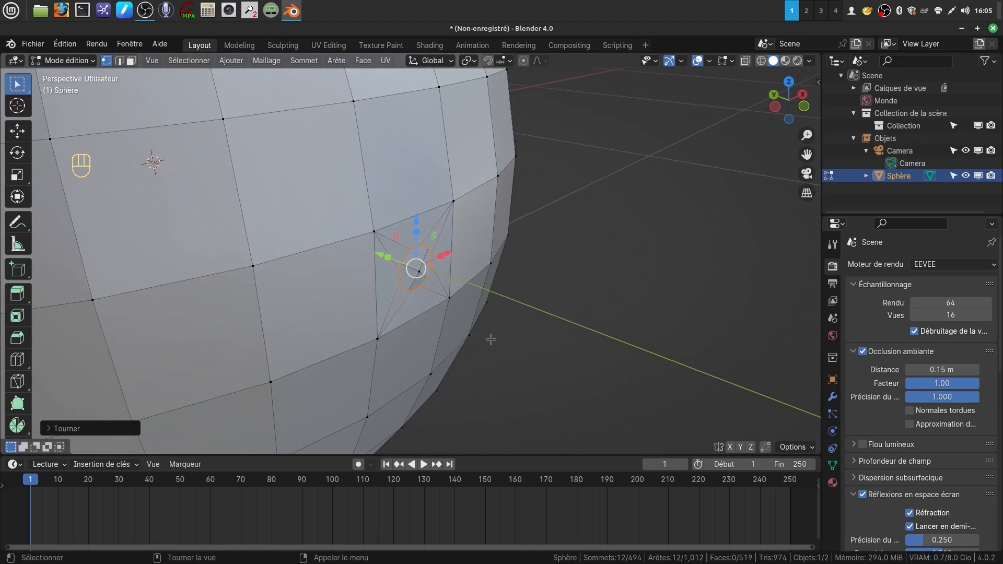
key("e")
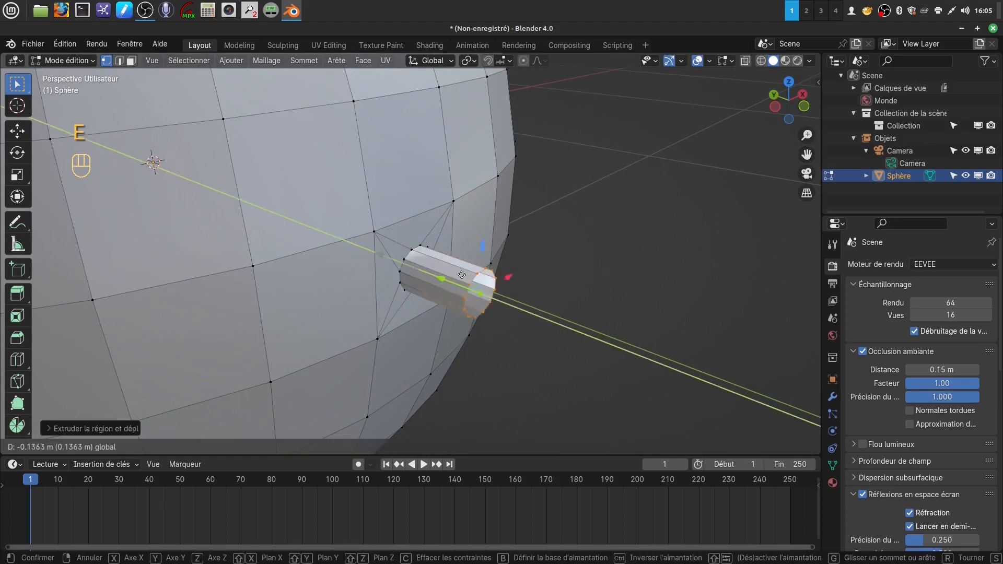
left_click(496, 338)
Examine the junction between the extruded tube and the surrounding sphere faces from several angles
scroll(495, 336, "up", 3)
middle_click_drag(495, 336, 361, 313)
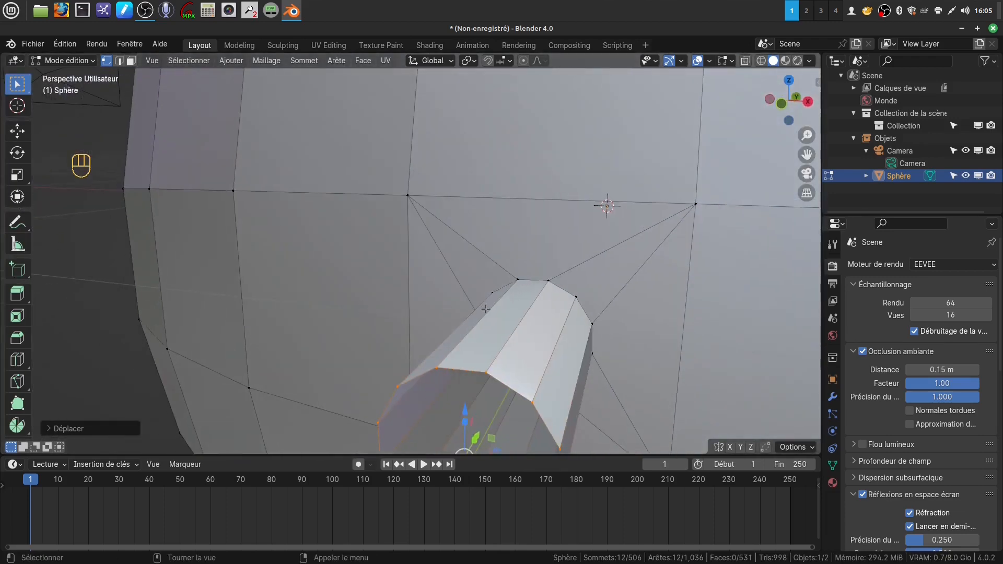
scroll(485, 309, "down", 6)
middle_click_drag(477, 206, 459, 286)
scroll(551, 317, "up", 5)
scroll(495, 330, "up", 3)
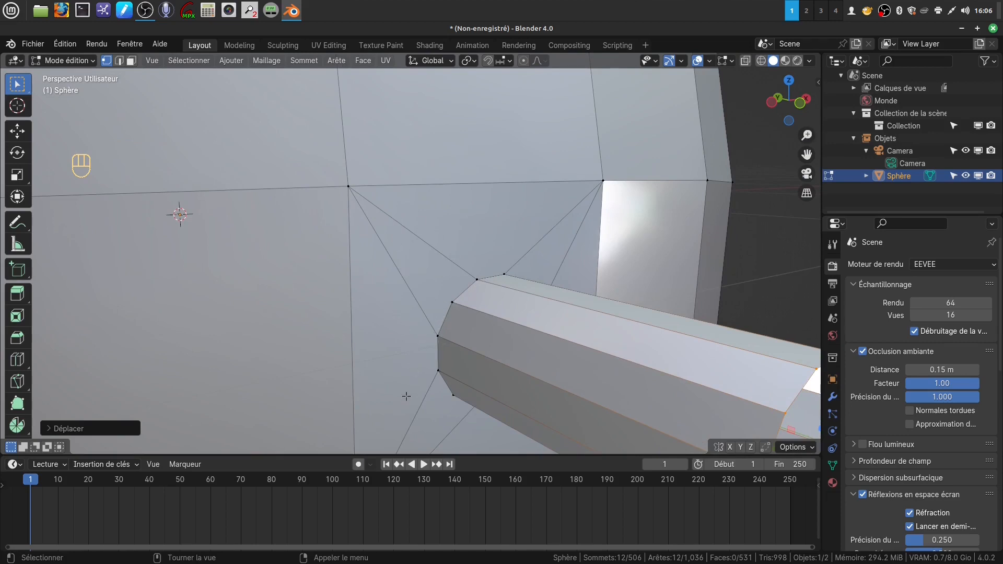
scroll(491, 322, "down", 2)
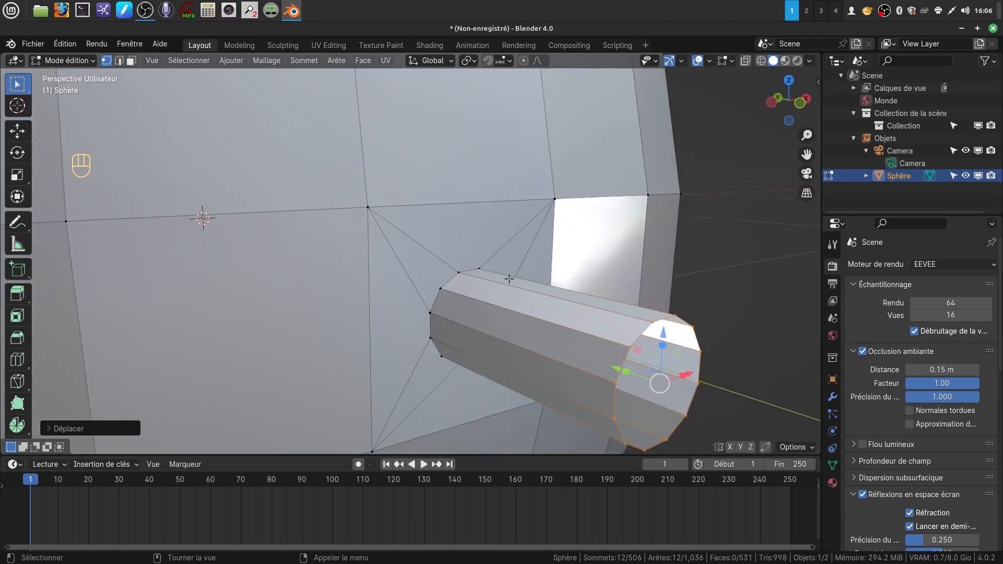
middle_click_drag(509, 279, 501, 318)
Add a Subdivision Surface modifier to the sphere in Object Mode and set its viewport level to 2
key("Tab")
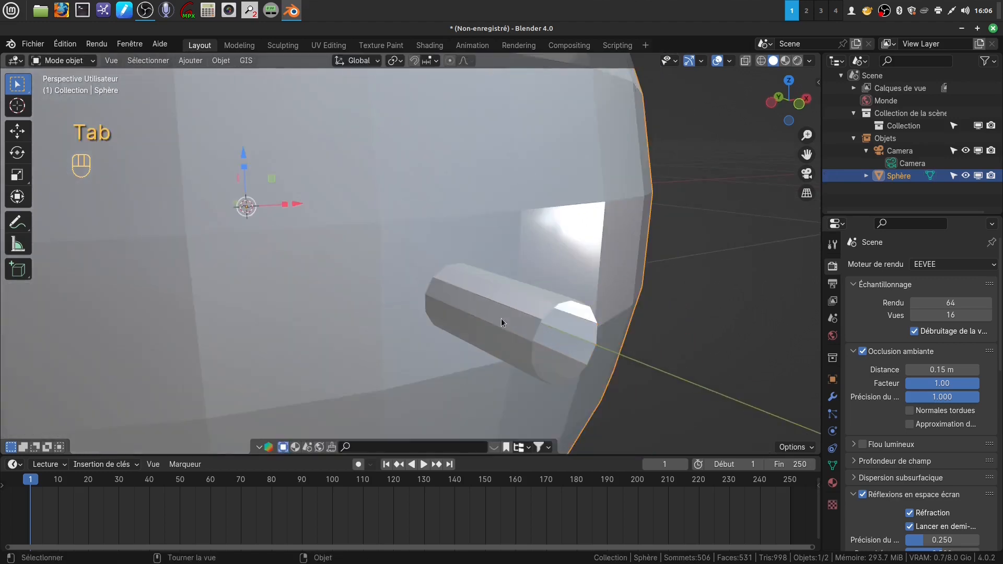
scroll(501, 322, "down", 2)
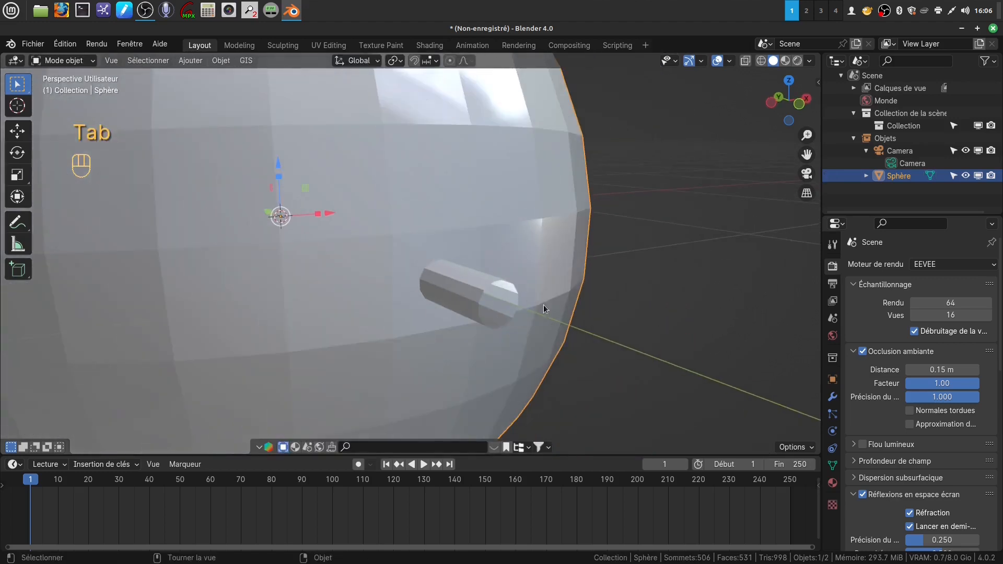
left_click(834, 399)
left_click(935, 263)
mouse_move(898, 327)
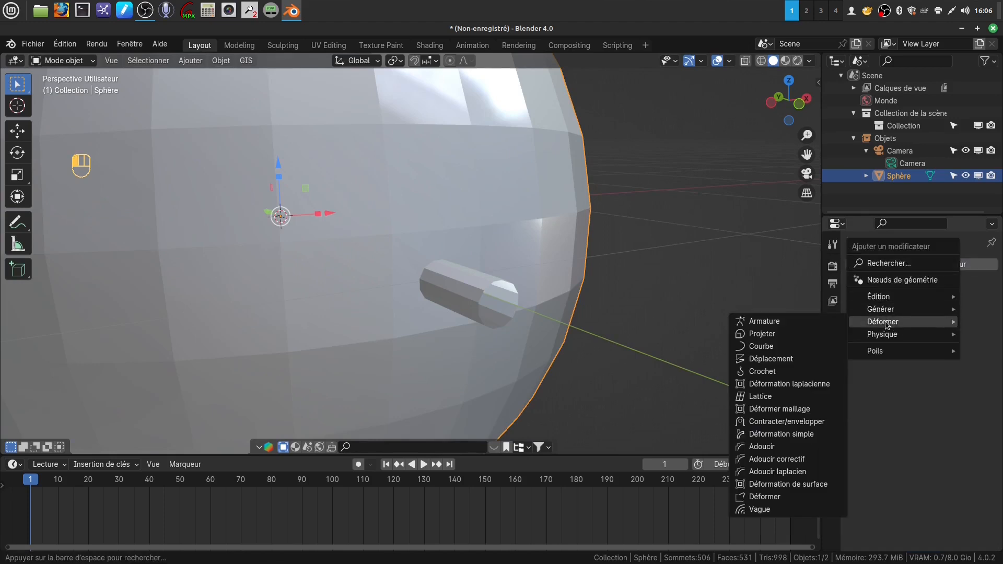
mouse_move(881, 309)
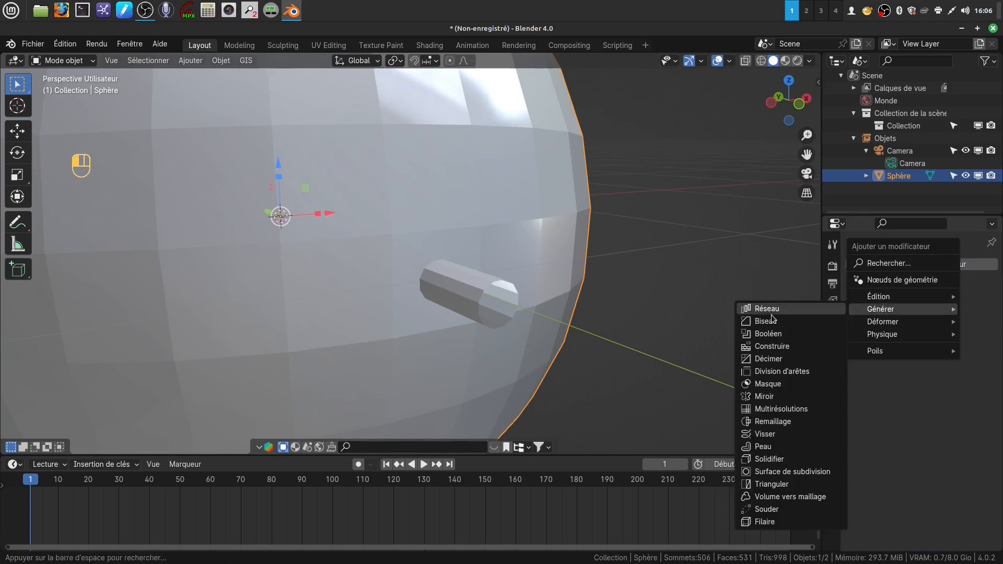
left_click(791, 471)
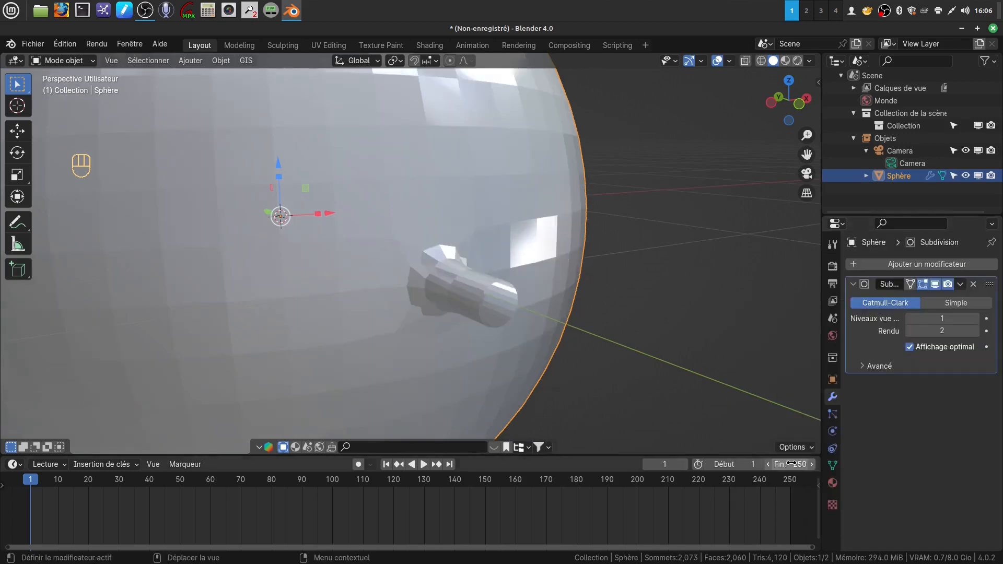
left_click(973, 319)
Apply smooth shading (Ombrage lissé) to the sphere and look at the tube from the side
right_click(486, 260)
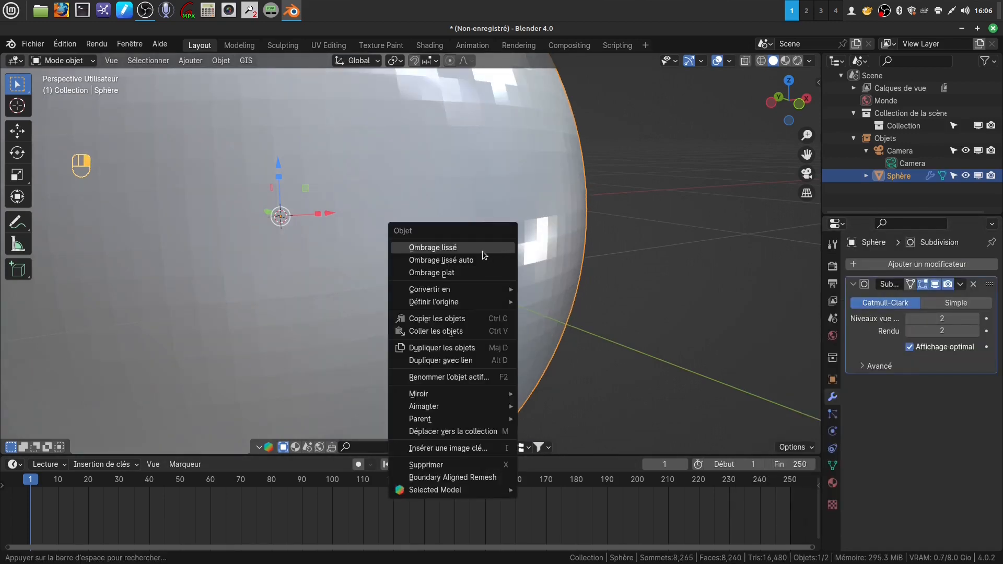
left_click(432, 247)
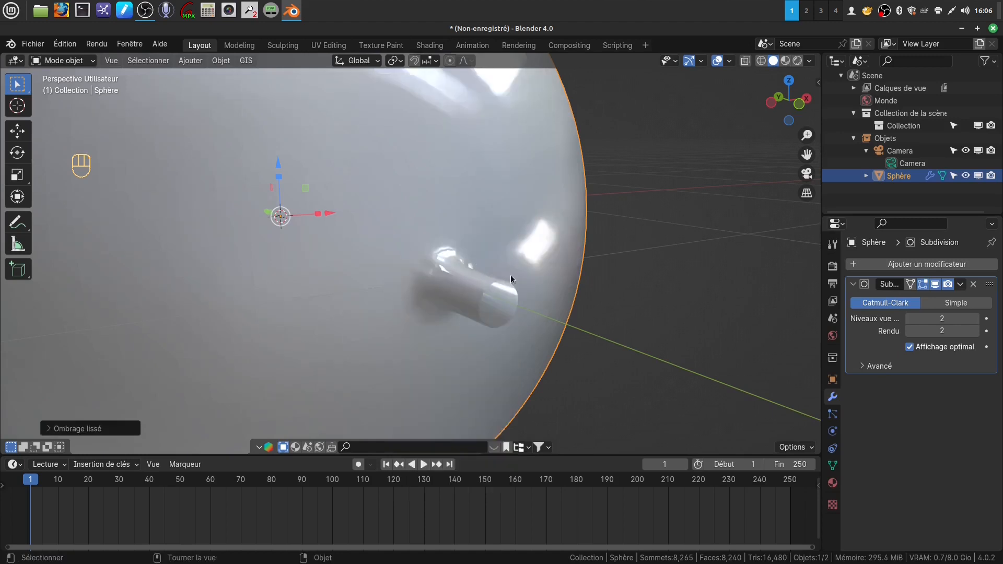
mouse_move(509, 275)
middle_mouse_down()
mouse_move(544, 264)
mouse_move(513, 283)
middle_mouse_up()
Try a loop cut around the tube, slid close to its base, and check it in Object Mode
key("Tab")
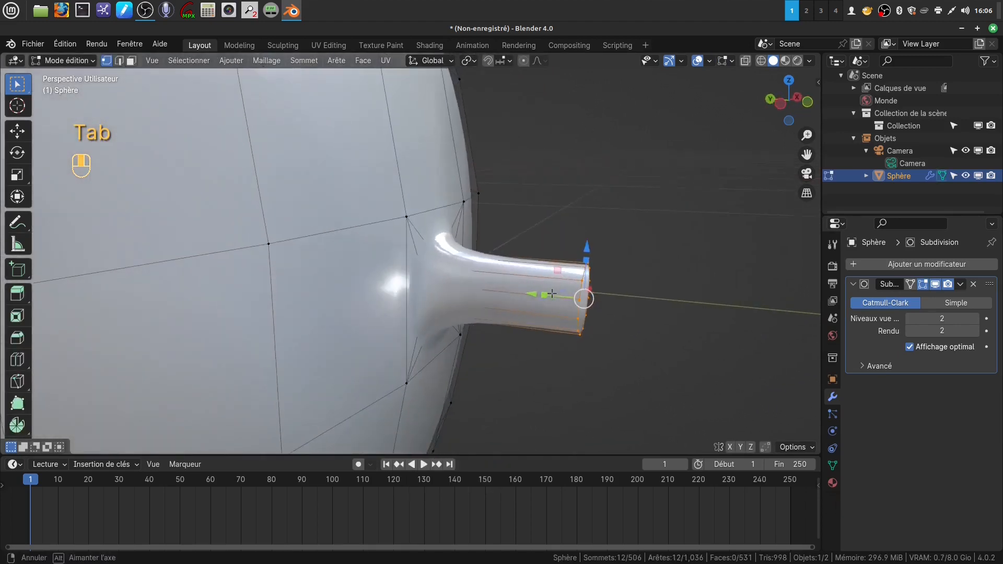
key("ctrl+r")
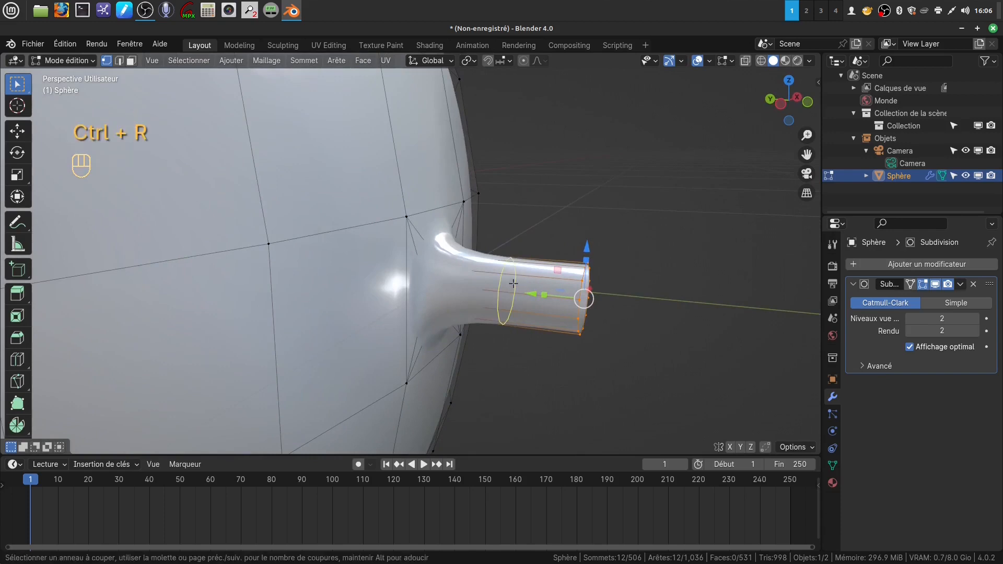
left_click(514, 283)
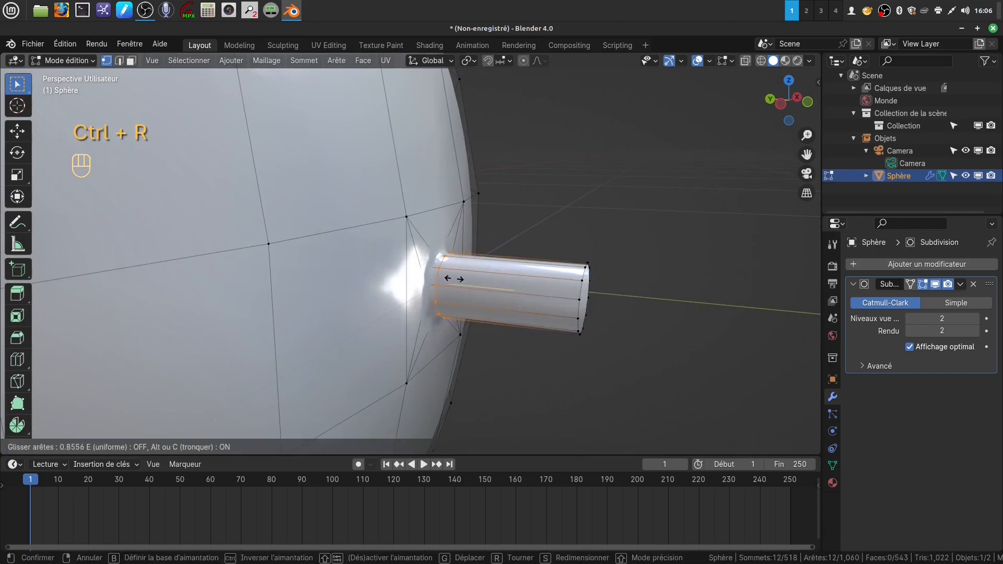
left_click(449, 280)
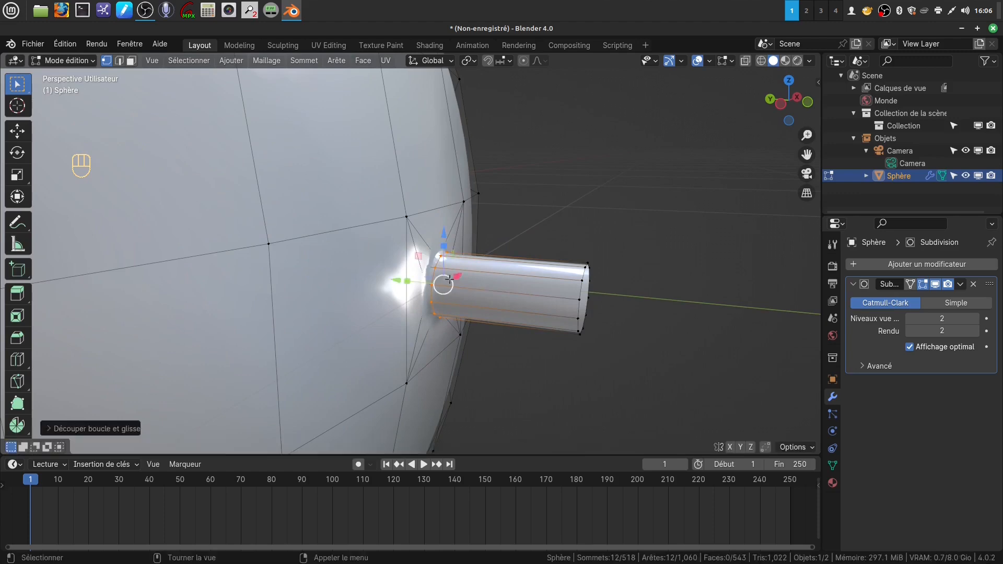
middle_click_drag(449, 280, 571, 322)
key("Tab")
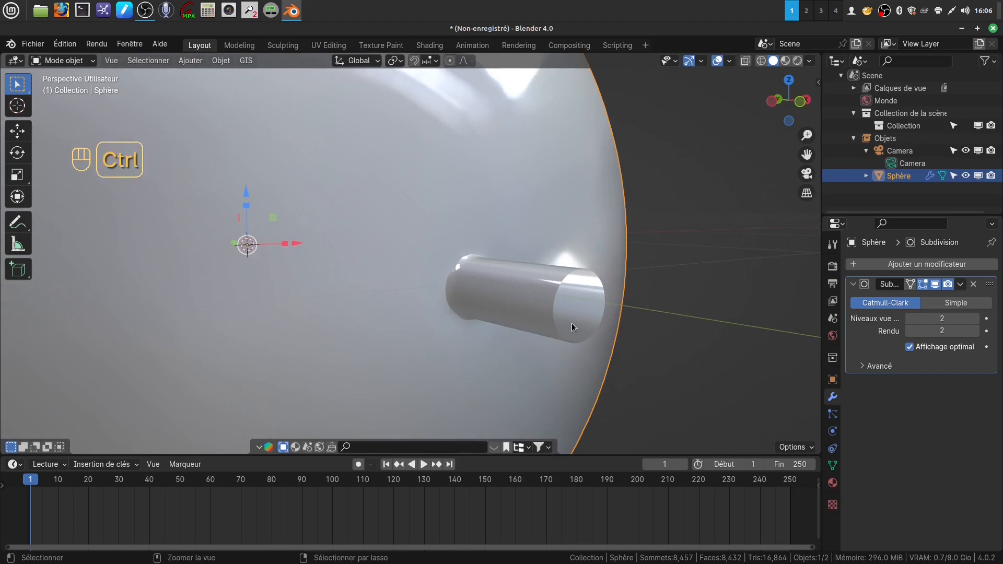
Undo the loop cut on the tube and turn off the Subdivision modifier's viewport display
key("ctrl+z")
key("ctrl+z")
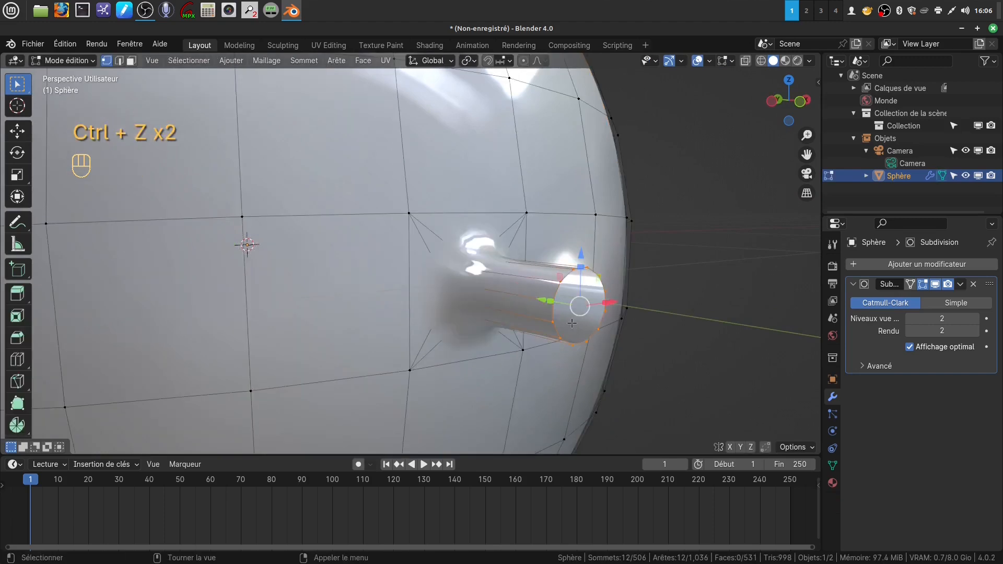
left_click(934, 286)
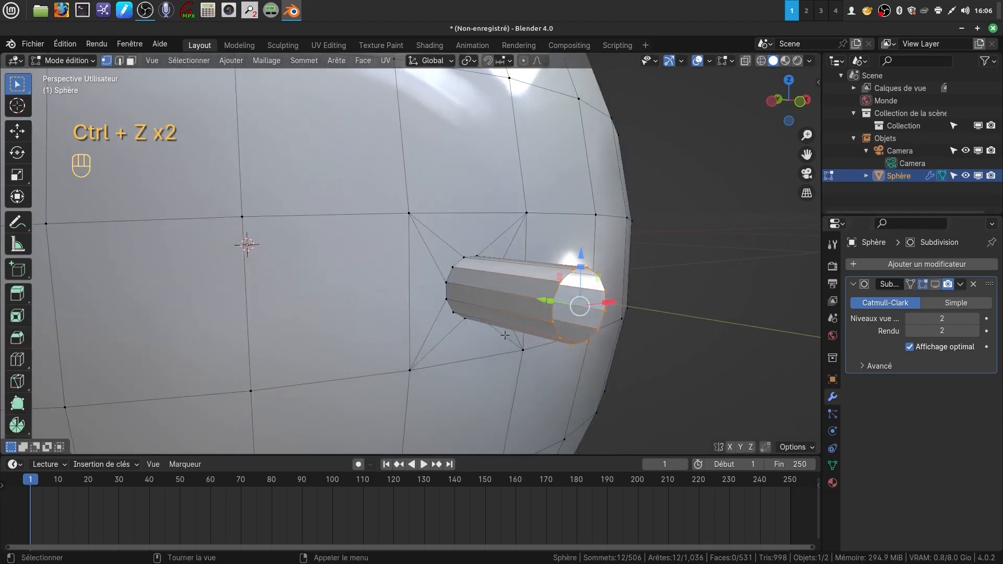
Bevel the complete edge loop at the tube's base with 2 segments, about 0.009 m wide, and return to Object Mode
scroll(480, 302, "up", 3)
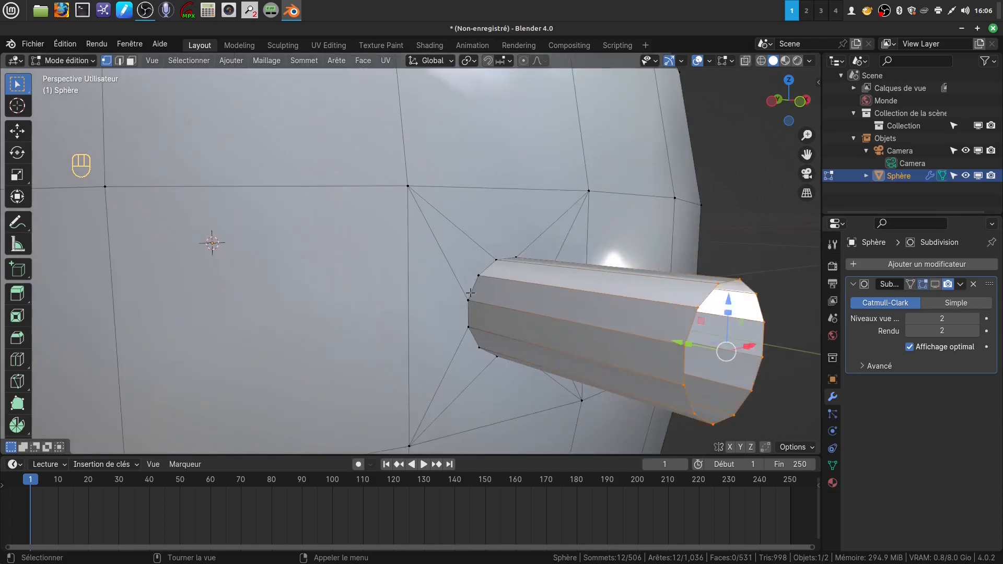
left_click(503, 288, "alt")
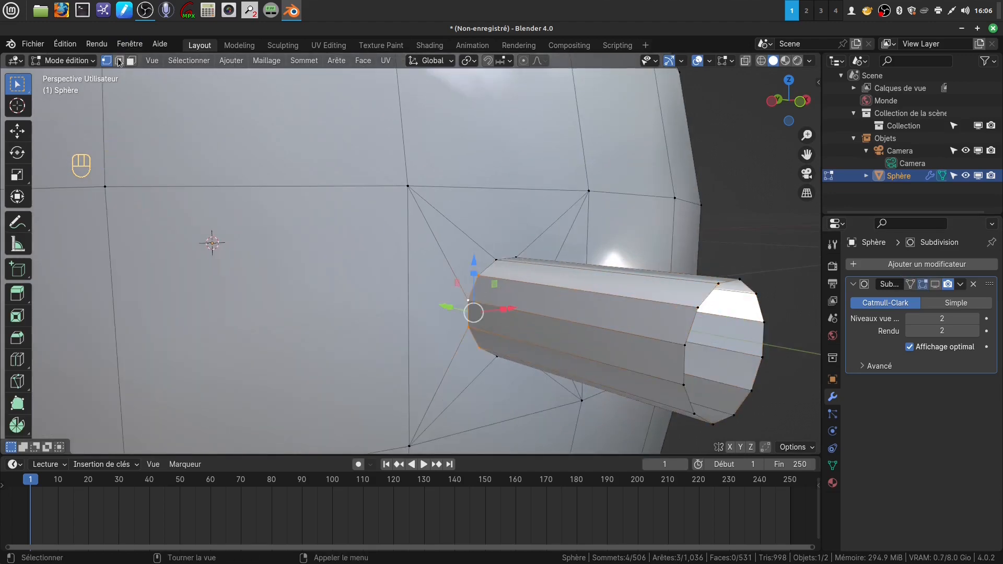
key("2")
middle_click_drag(461, 289, 410, 320)
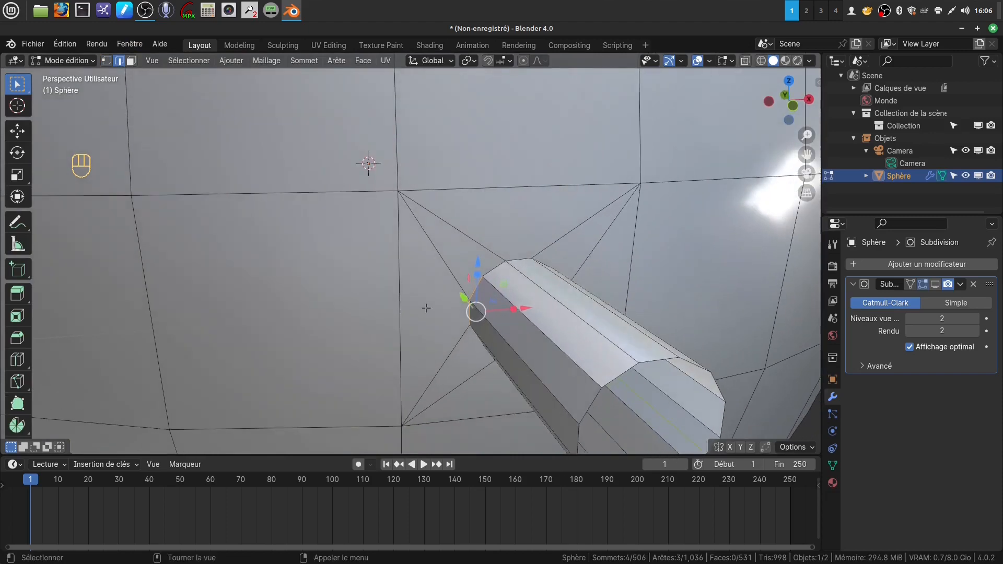
left_click(491, 265, "alt+shift")
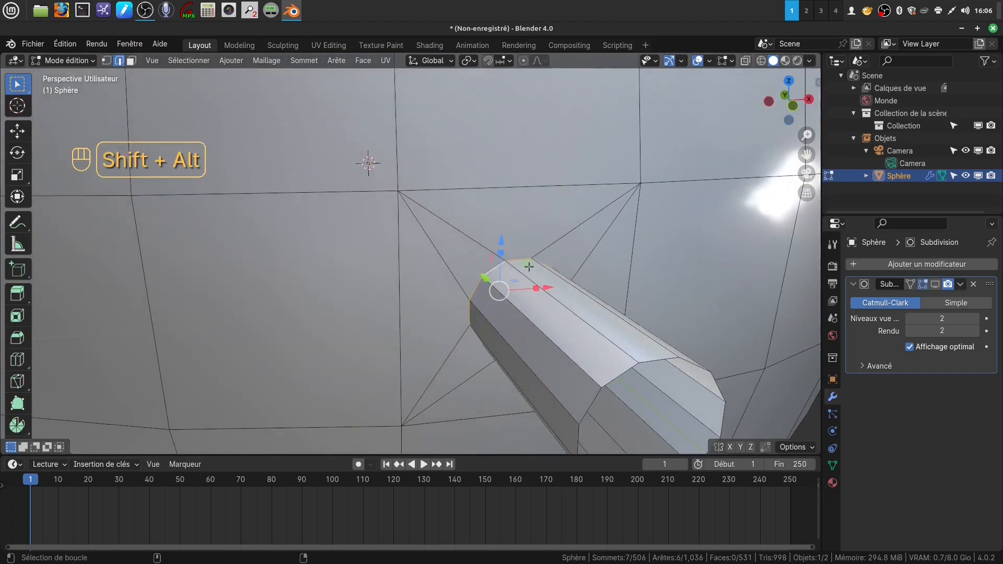
middle_click_drag(492, 266, 548, 369)
left_click(536, 364, "alt+shift")
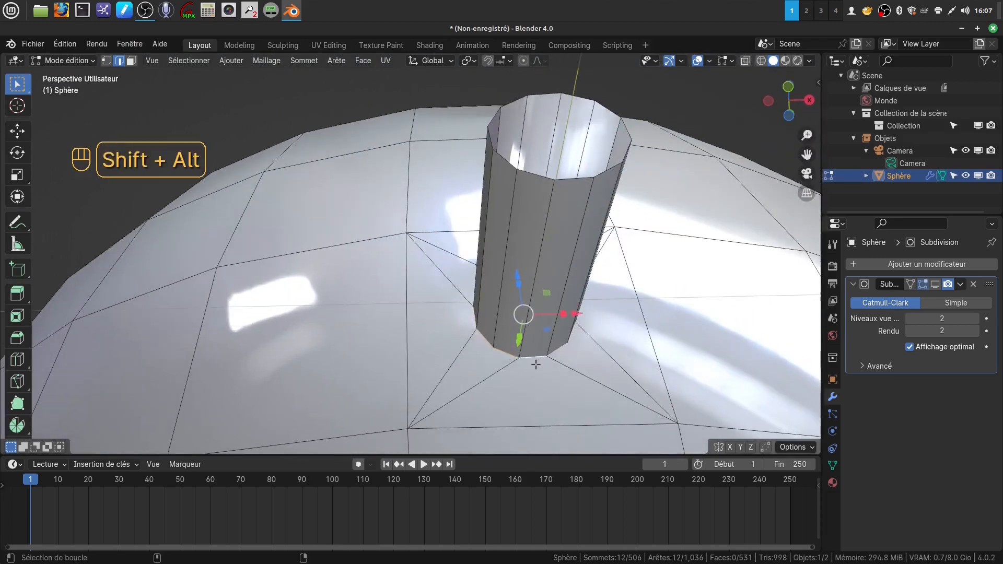
middle_click_drag(492, 349, 581, 423)
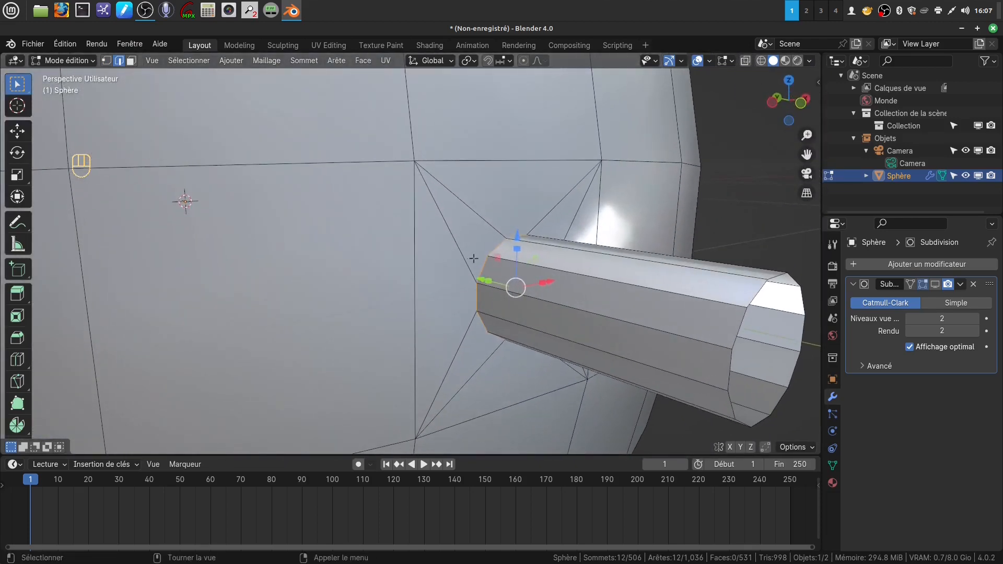
key("ctrl+b")
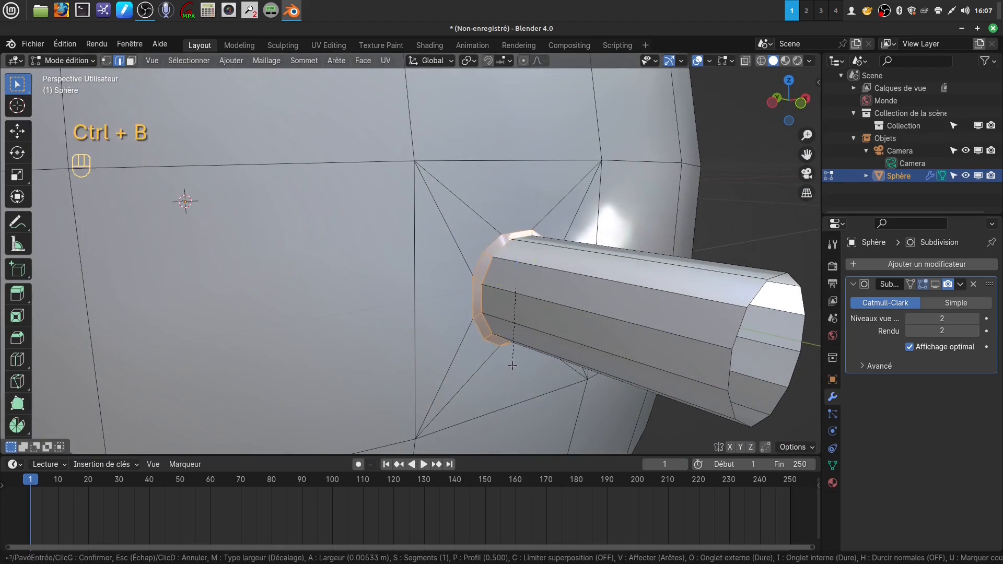
scroll(518, 369, "up", 1)
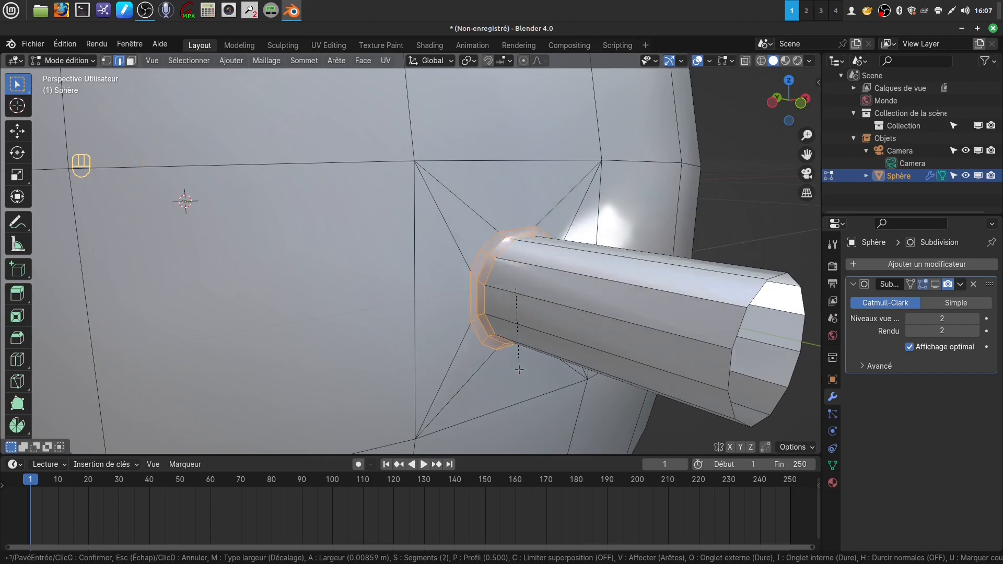
left_click(521, 372)
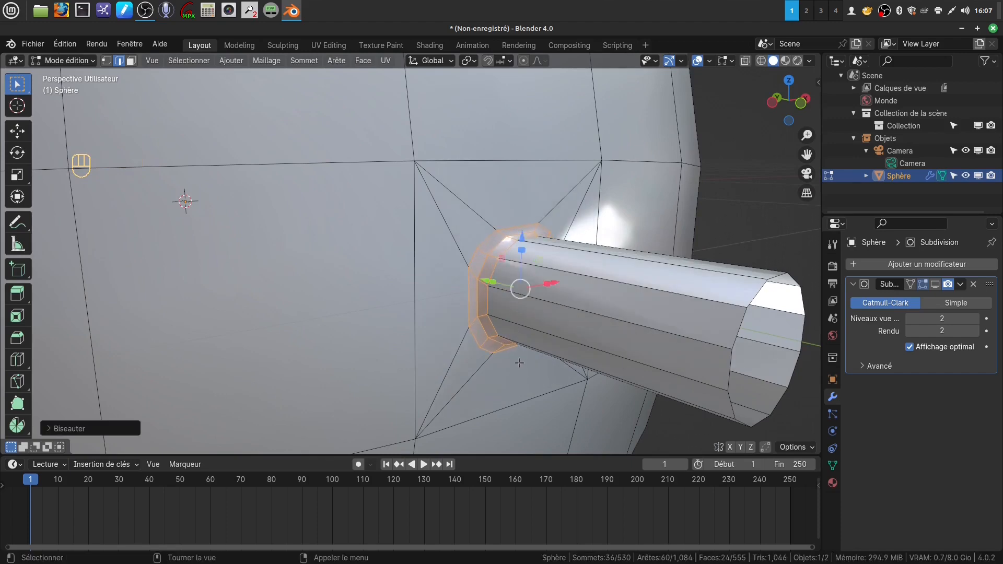
middle_click_drag(530, 259, 504, 269)
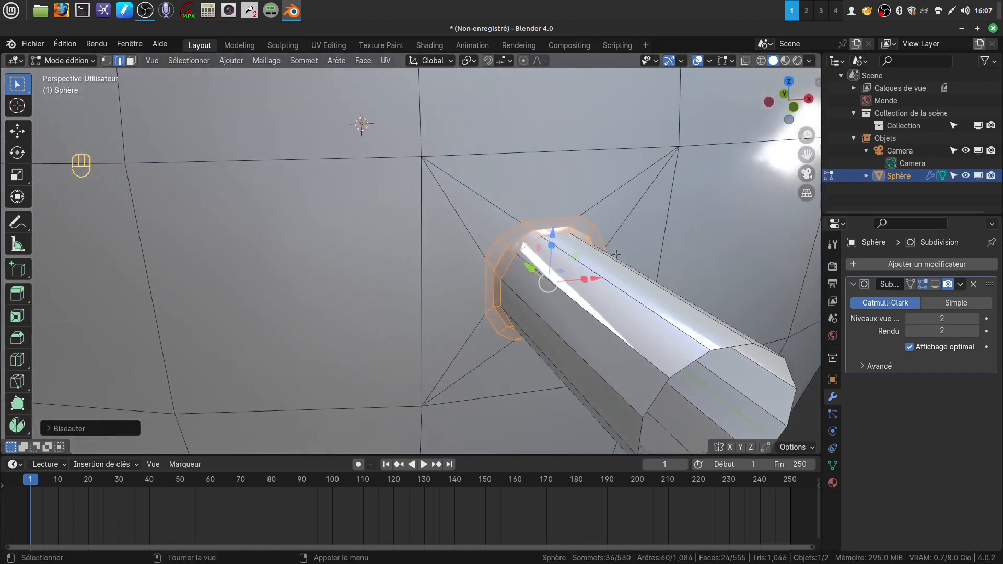
middle_click_drag(616, 255, 606, 277)
key("Tab")
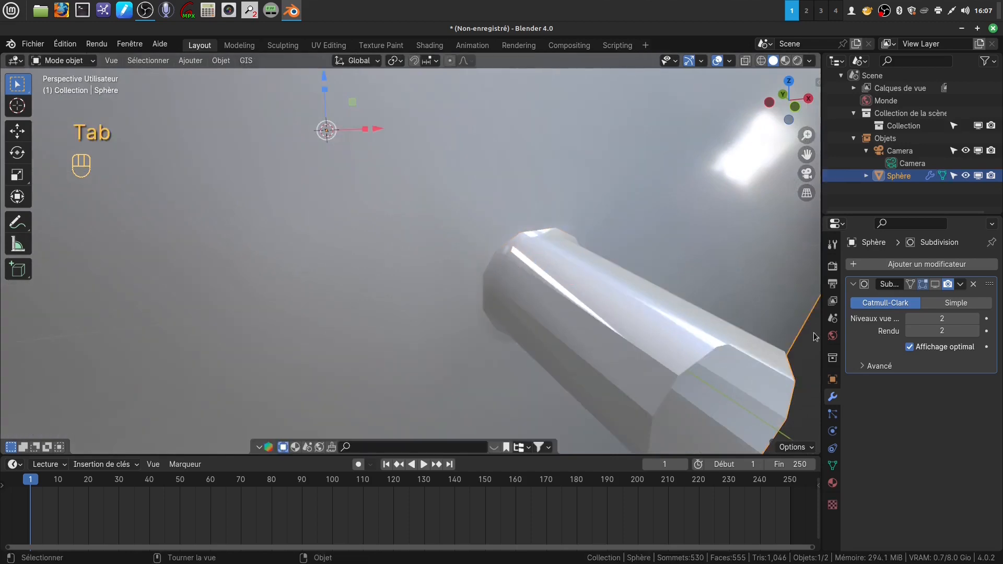
Turn the Subdivision modifier's viewport display back on and view the whole sphere with its bevelled tube
left_click(934, 285)
scroll(571, 353, "down", 3)
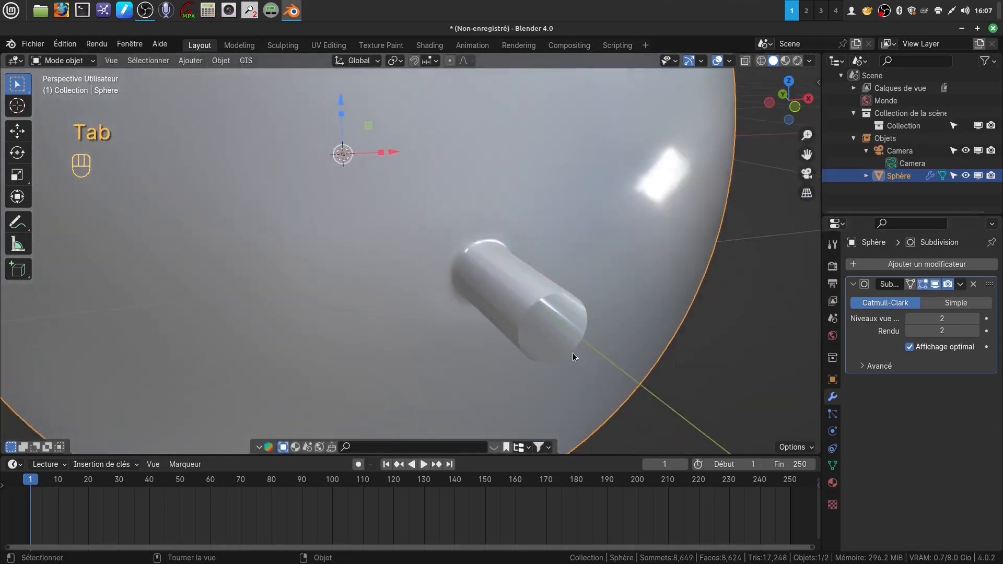
middle_click_drag(572, 353, 619, 343)
scroll(617, 341, "down", 2)
mouse_move(531, 343)
middle_mouse_down("shift")
mouse_move(526, 359)
mouse_move(554, 351)
mouse_move(530, 351)
mouse_move(533, 340)
middle_mouse_up("shift")
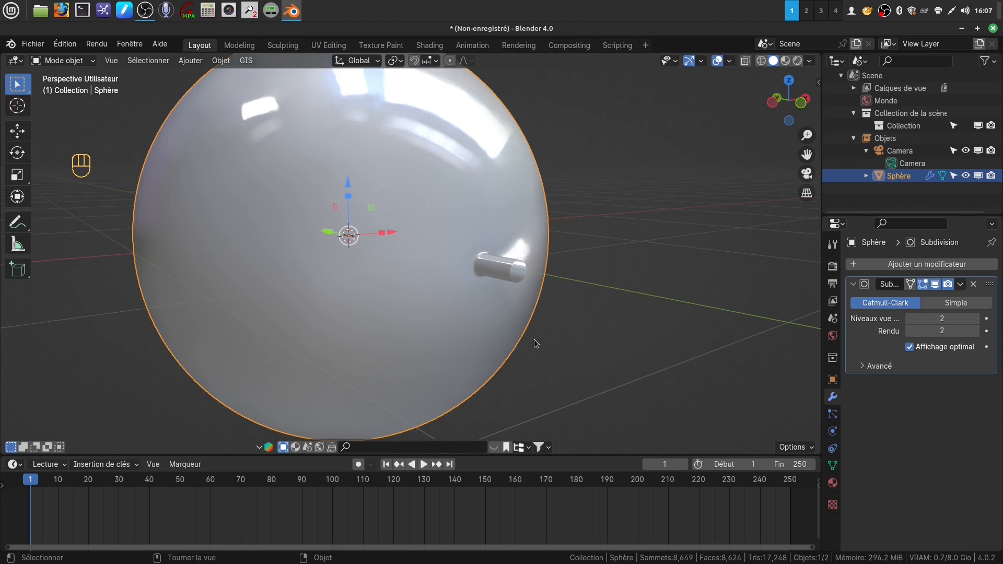
Examine the subdivided tube and its junction with the sphere from near and far
scroll(535, 344, "up", 1)
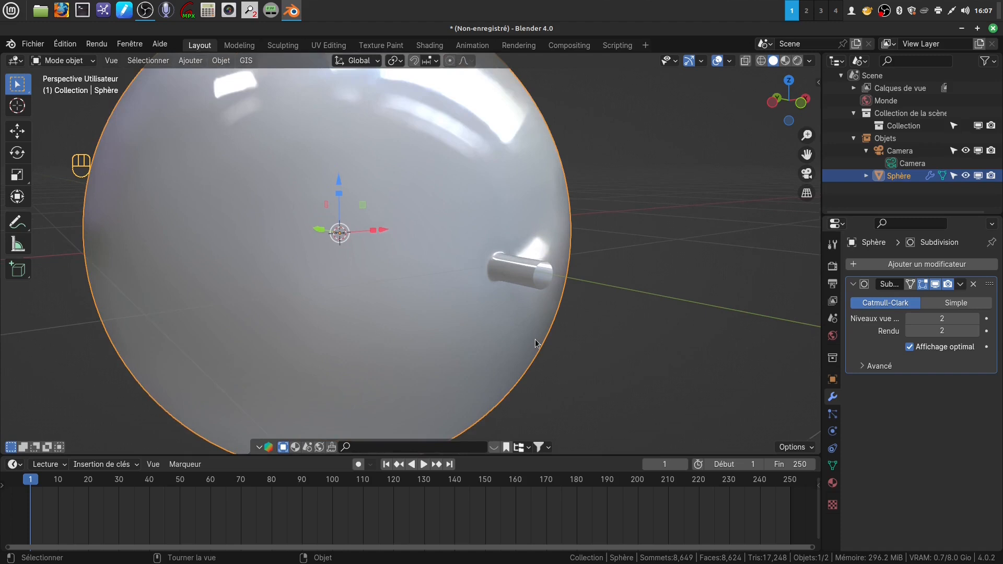
scroll(535, 340, "down", 1)
middle_click_drag(521, 343, 460, 317, "shift")
scroll(515, 377, "up", 1)
scroll(515, 377, "up", 1)
scroll(516, 336, "down", 1)
scroll(530, 335, "down", 6)
scroll(557, 361, "up", 4)
scroll(558, 358, "down", 2)
scroll(521, 335, "up", 3)
In Edit Mode with face selection, extrude one square face on the sphere's +X side, above the small tube, outward with Extrude Region
key("Tab")
scroll(542, 282, "down", 1)
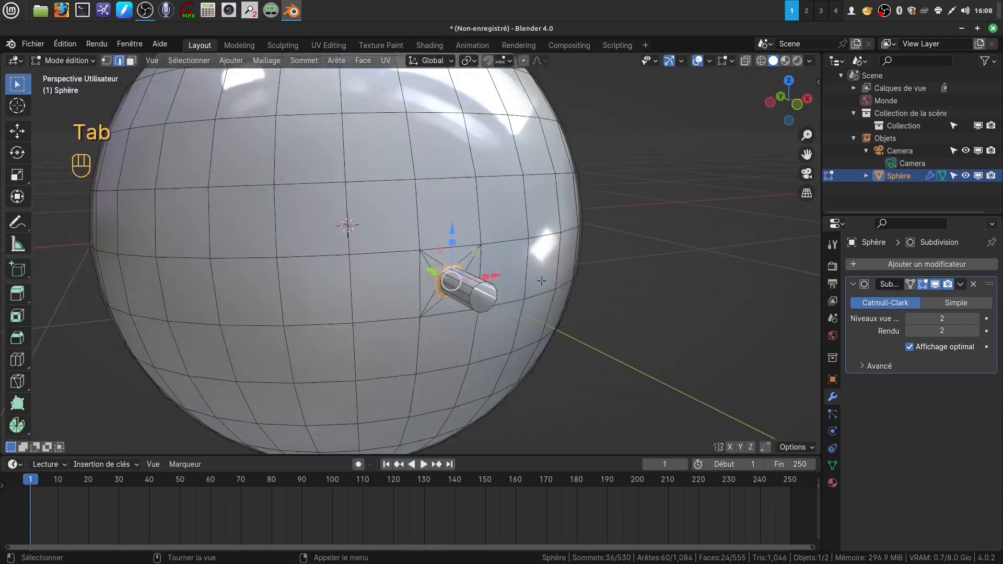
scroll(542, 281, "down", 1)
middle_click_drag(510, 296, 491, 336, "shift")
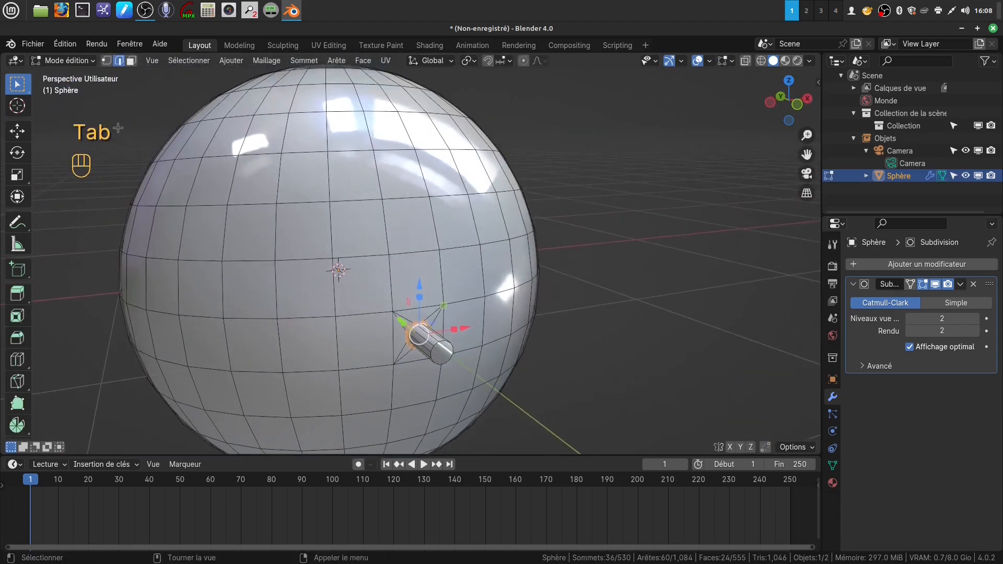
left_click(131, 61)
scroll(484, 260, "down", 3)
middle_click_drag(478, 273, 511, 262)
left_click(468, 233)
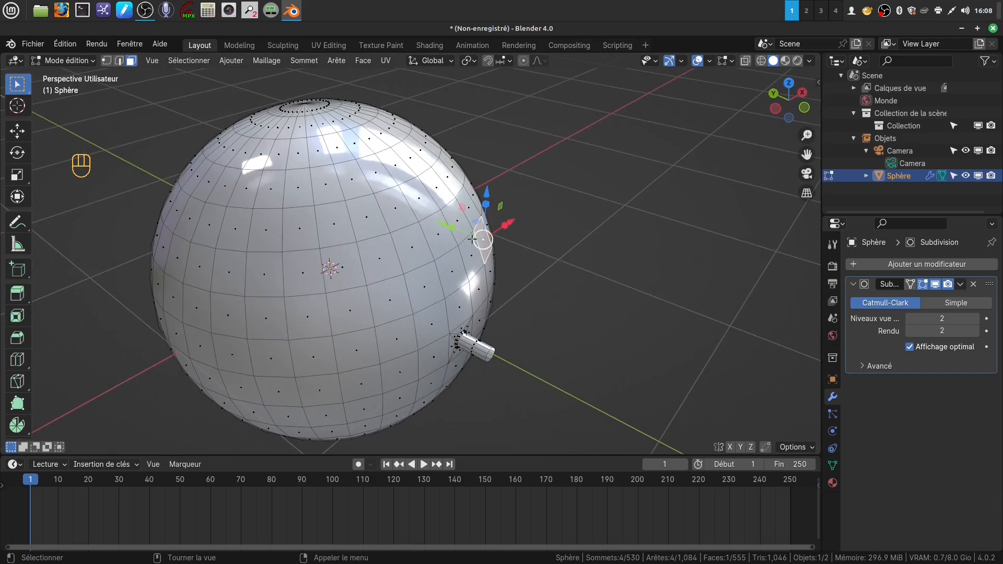
scroll(548, 288, "up", 1)
middle_click_drag(505, 247, 464, 249, "shift")
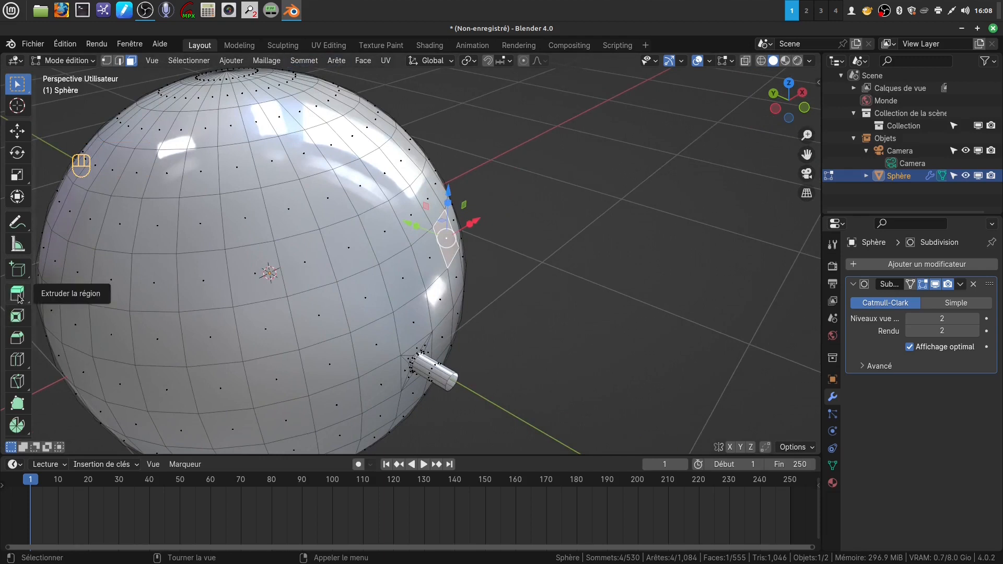
left_click_drag(19, 298, 95, 350)
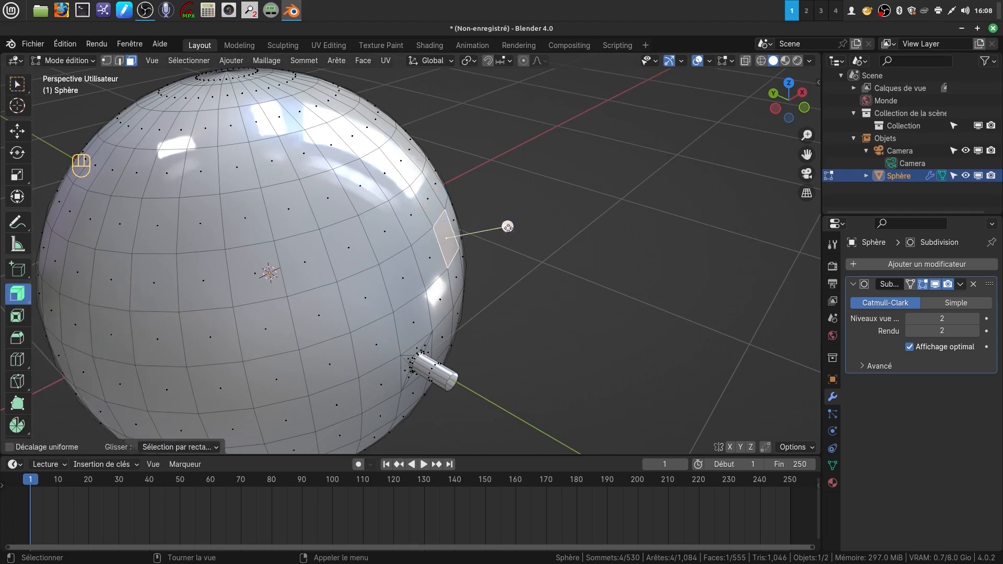
left_click_drag(508, 226, 558, 168)
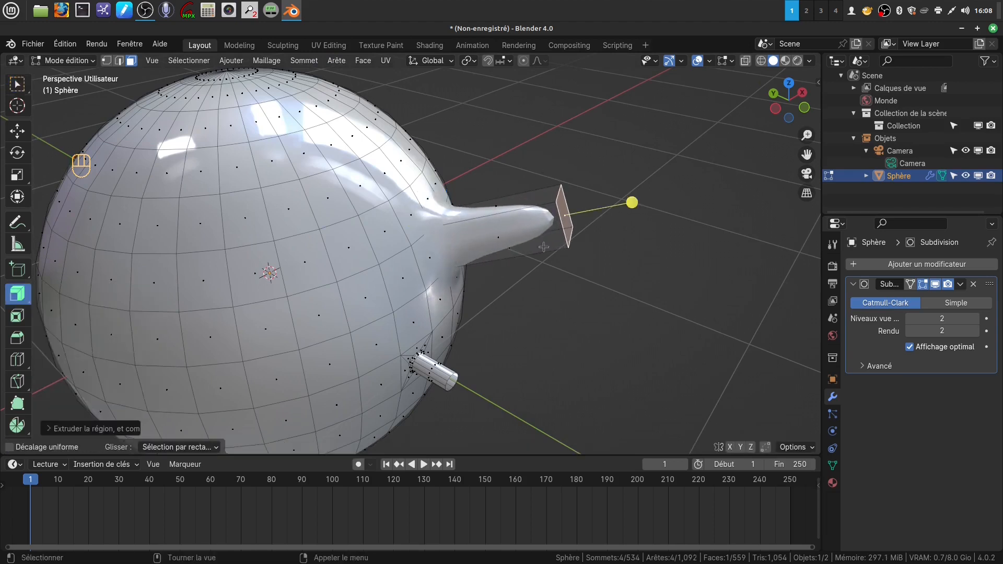
Add two loop cuts around the new extrusion, one slid close to its base and one close to its end, and return to Object Mode
key("ctrl")
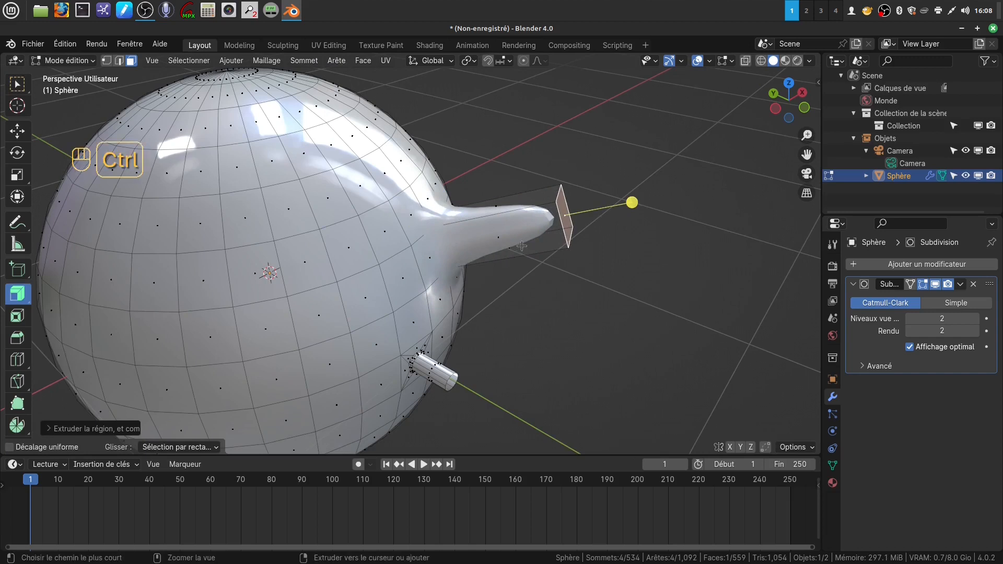
key("ctrl+r")
left_click(522, 246)
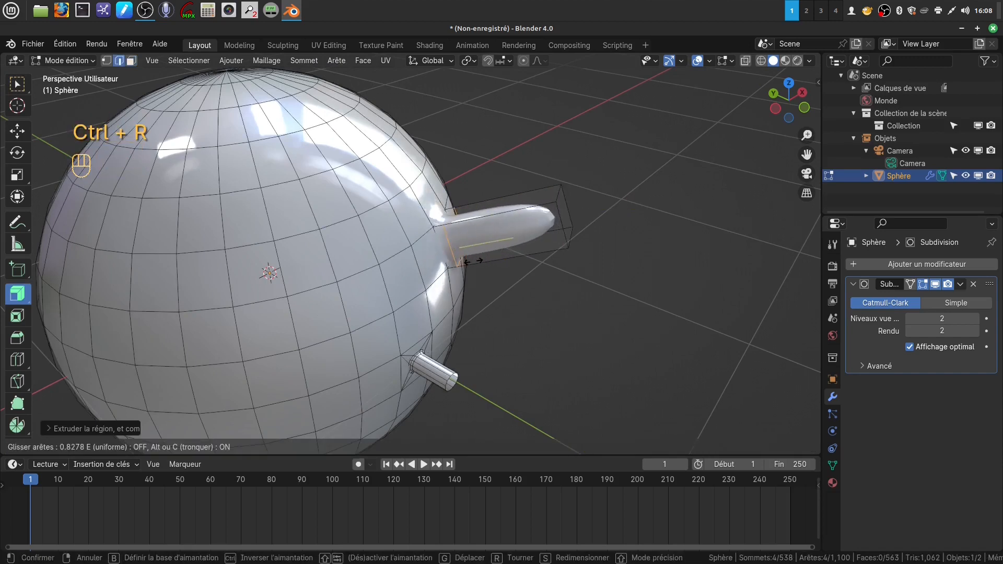
left_click(471, 264)
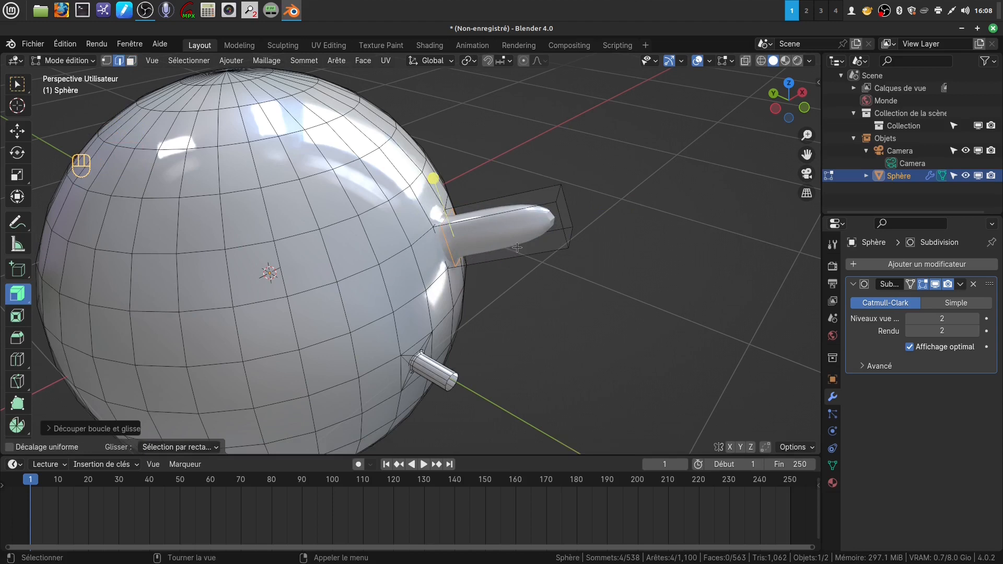
key("ctrl+r")
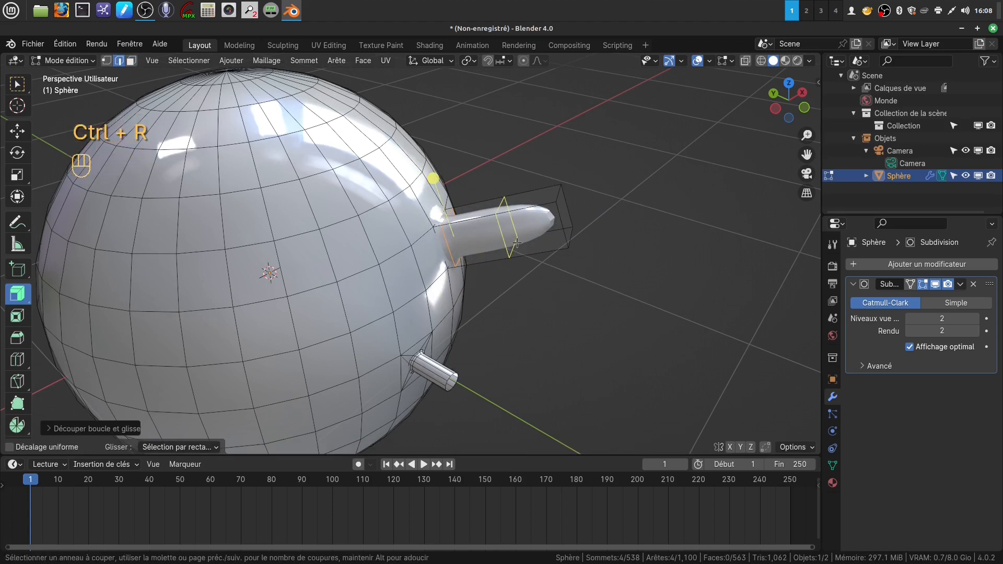
left_click(517, 243)
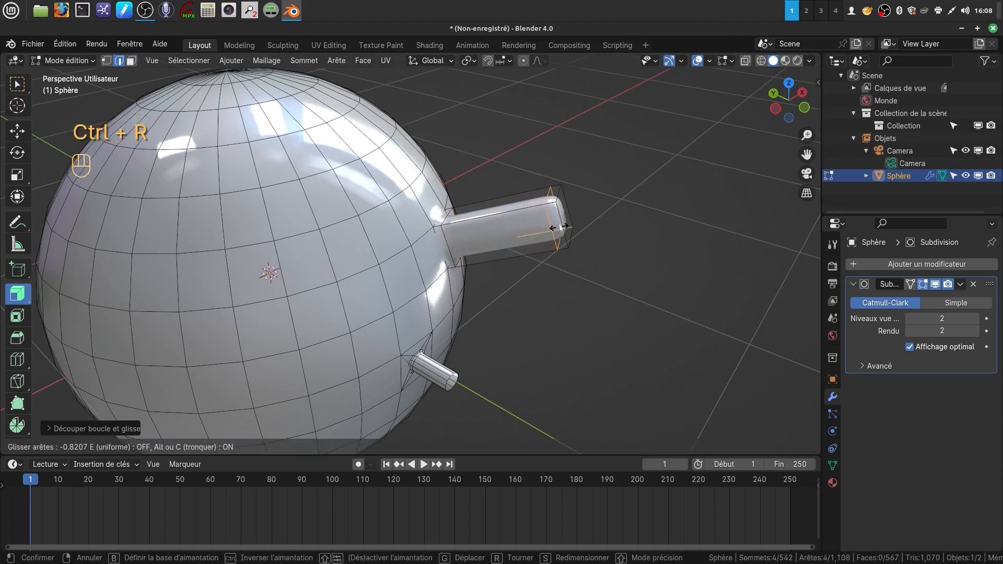
left_click(559, 227)
middle_click_drag(568, 295, 419, 355)
key("Tab")
Compare the large extruded tube and the small bevelled tube on the smoothed sphere from several angles
middle_click_drag(522, 264, 572, 292, "shift")
scroll(562, 339, "up", 4)
scroll(557, 326, "down", 5)
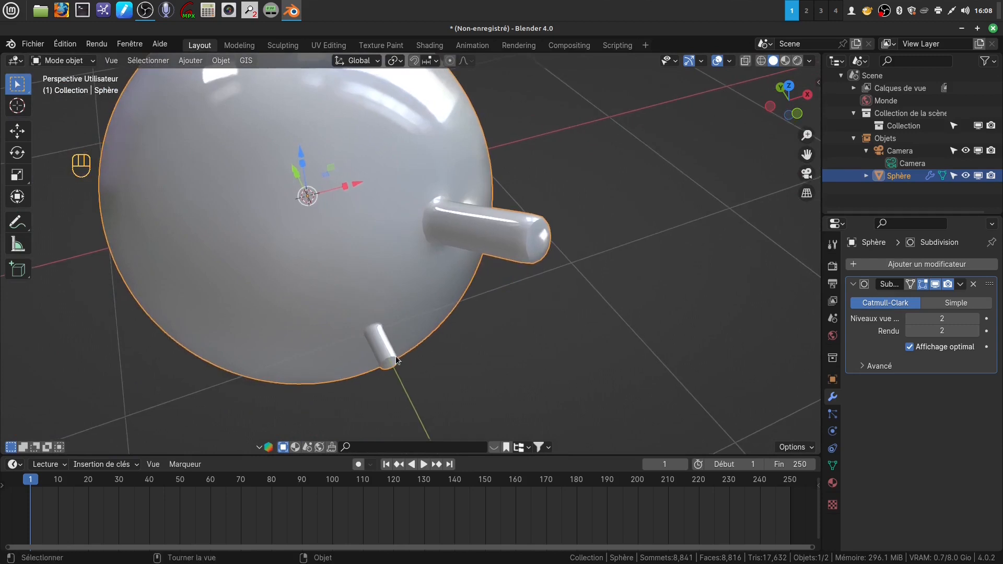
mouse_move(510, 280)
middle_mouse_down()
mouse_move(481, 267)
mouse_move(477, 230)
mouse_move(536, 235)
mouse_move(496, 280)
middle_mouse_up()
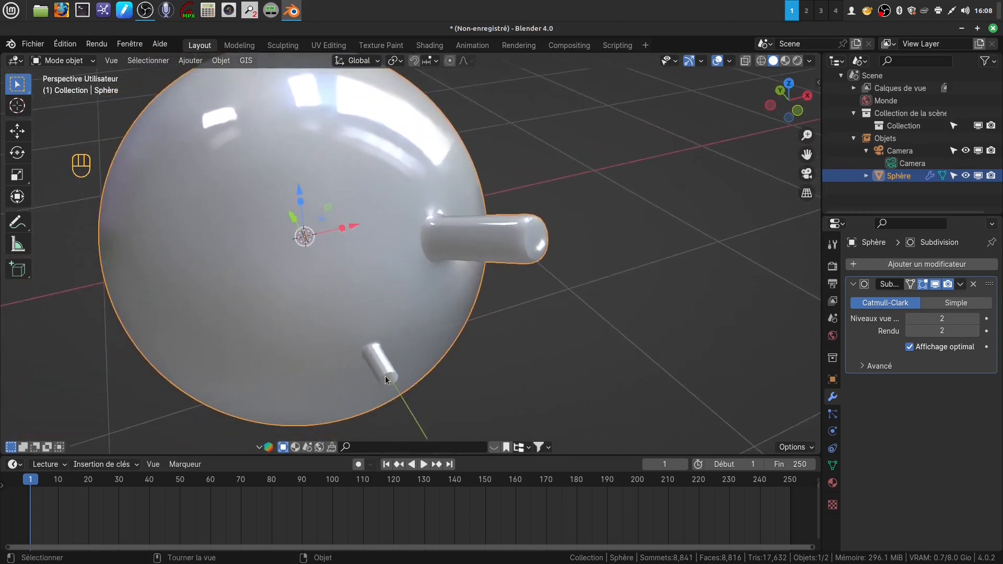
middle_click_drag(386, 379, 377, 358, "shift")
middle_click_drag(424, 324, 455, 292)
key("Tab")
key("Tab")
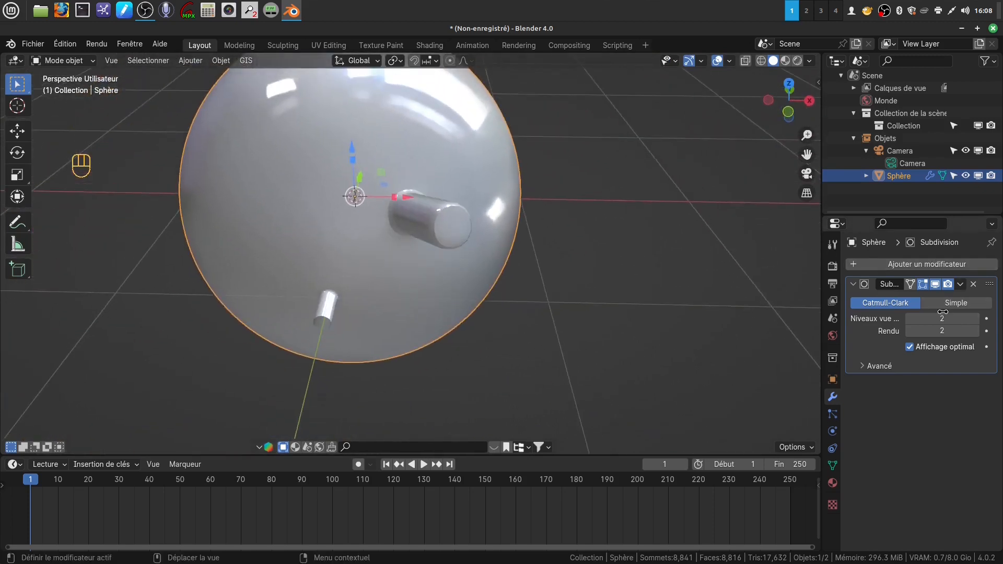
middle_click_drag(481, 328, 548, 238)
middle_click_drag(549, 256, 438, 255)
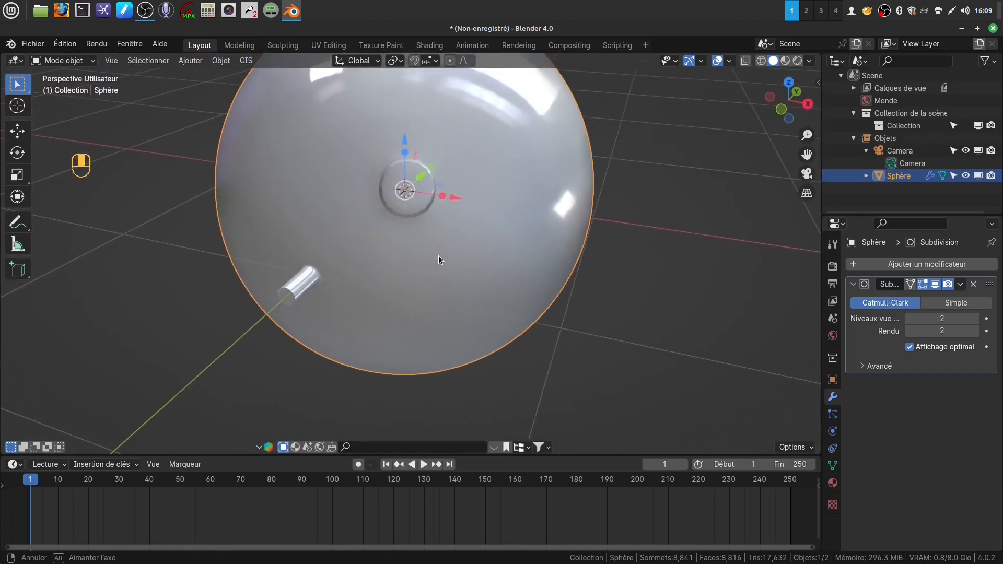
middle_click_drag(369, 318, 475, 334)
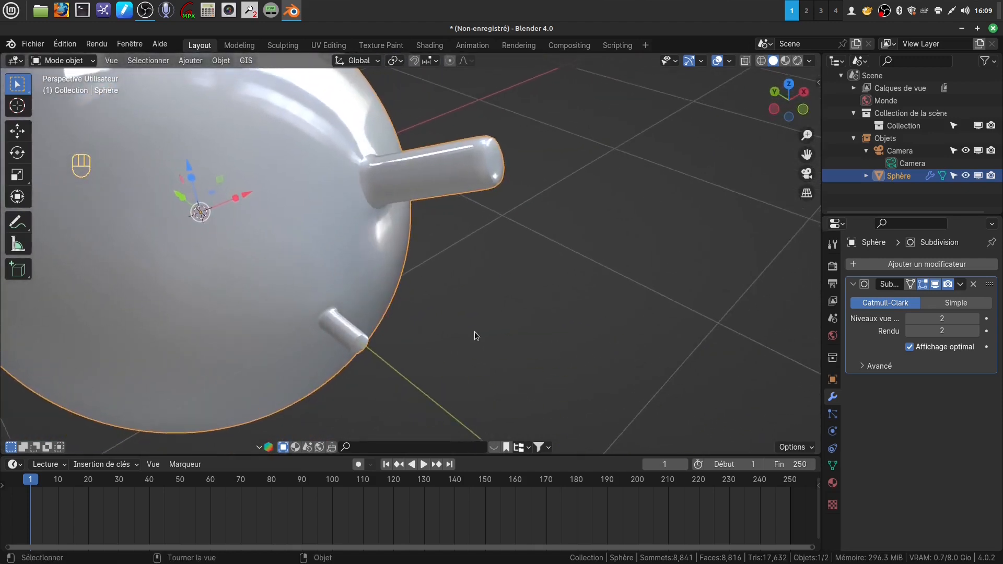
middle_click_drag(422, 295, 464, 340, "shift")
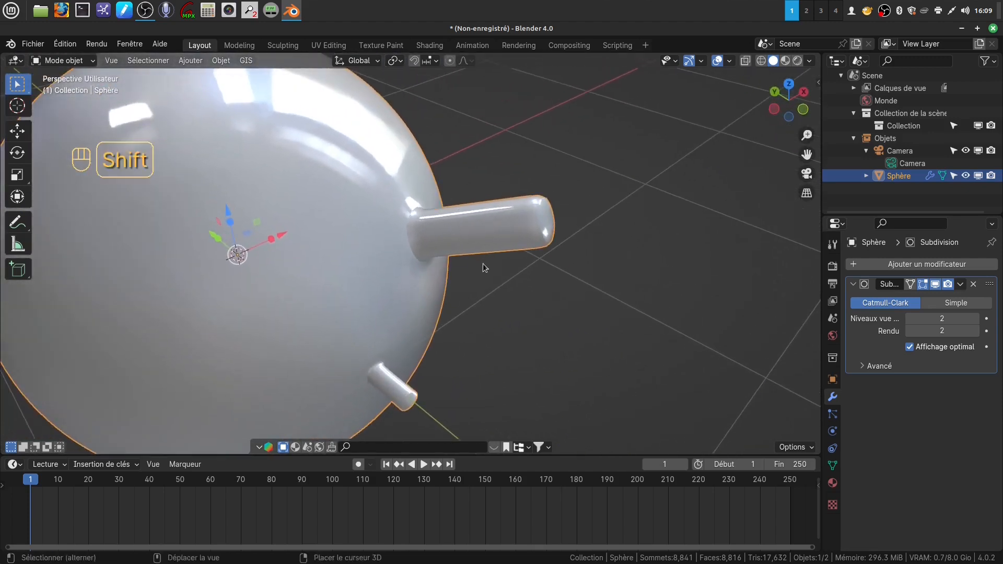
middle_click_drag(483, 264, 486, 224, "shift")
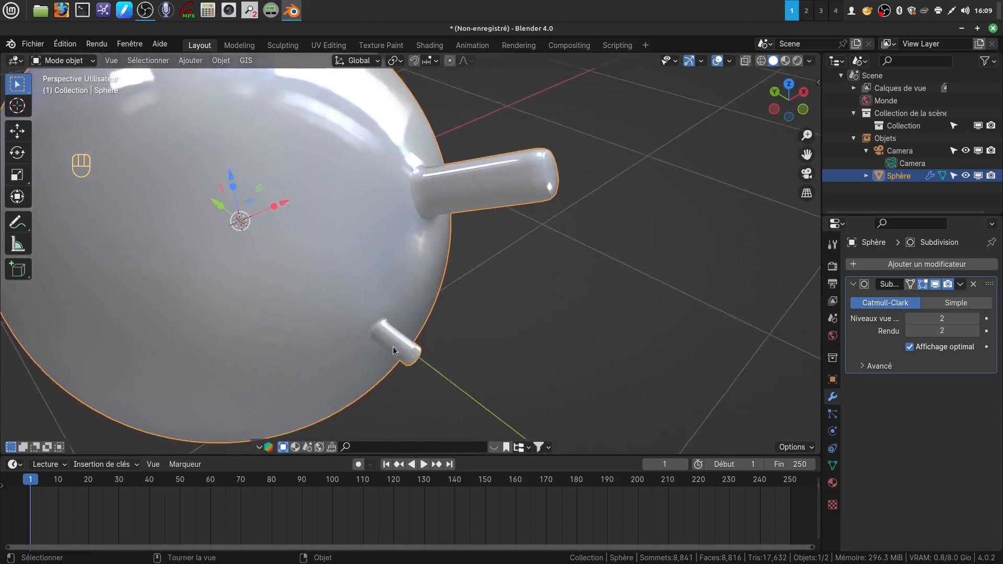
scroll(402, 346, "up", 2)
middle_click_drag(403, 347, 446, 300, "shift")
scroll(395, 254, "down", 4)
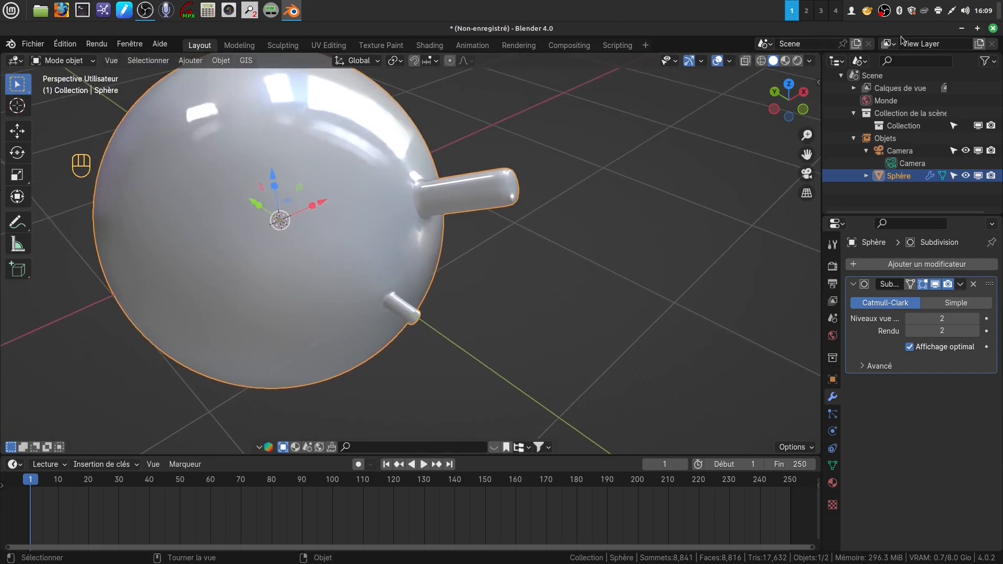
right_click(884, 11)
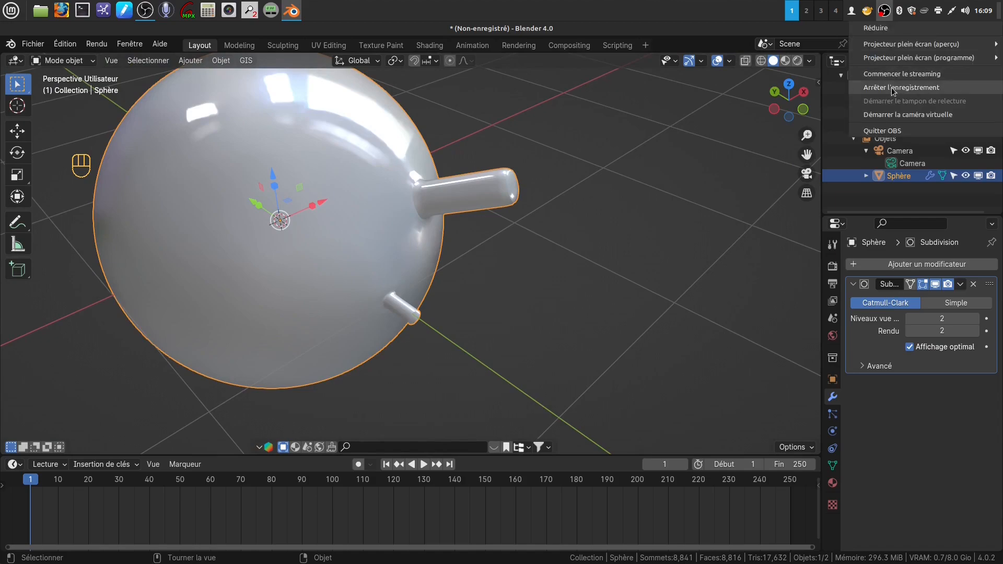